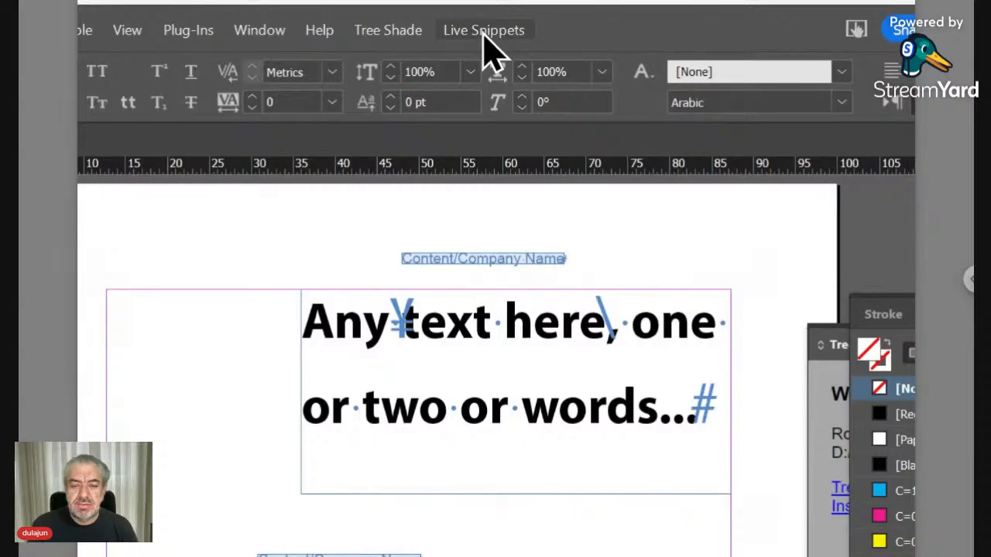
pyautogui.click(478, 32)
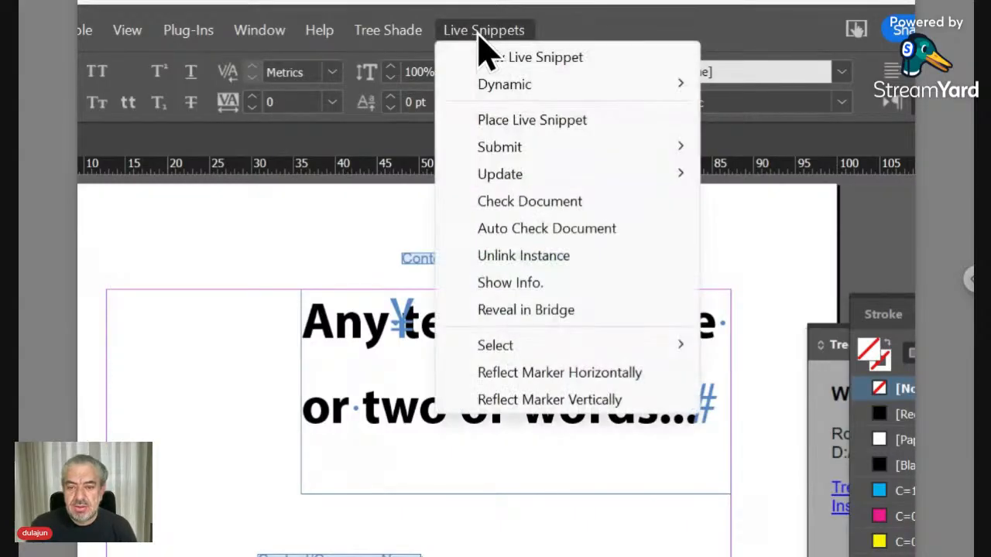
pyautogui.click(529, 35)
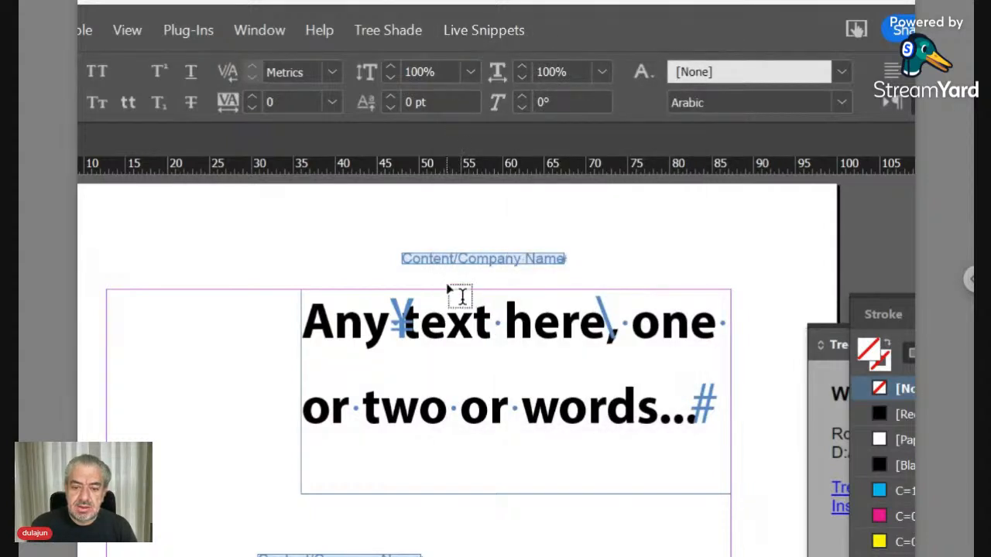
# Save the Layout.indd document and agree to check it in.
pyautogui.click(441, 258)
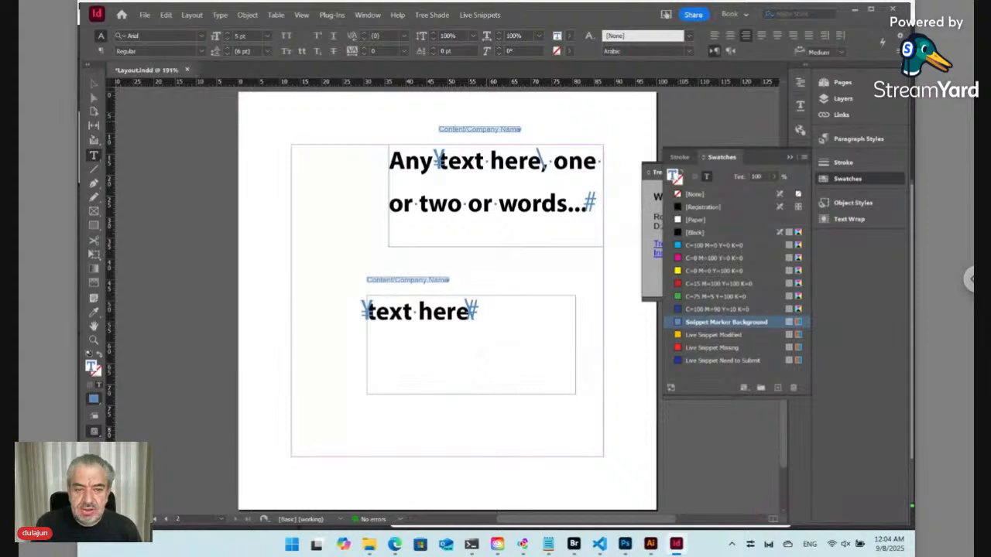
pyautogui.hotkey('ctrl', 'shift', 'F9')
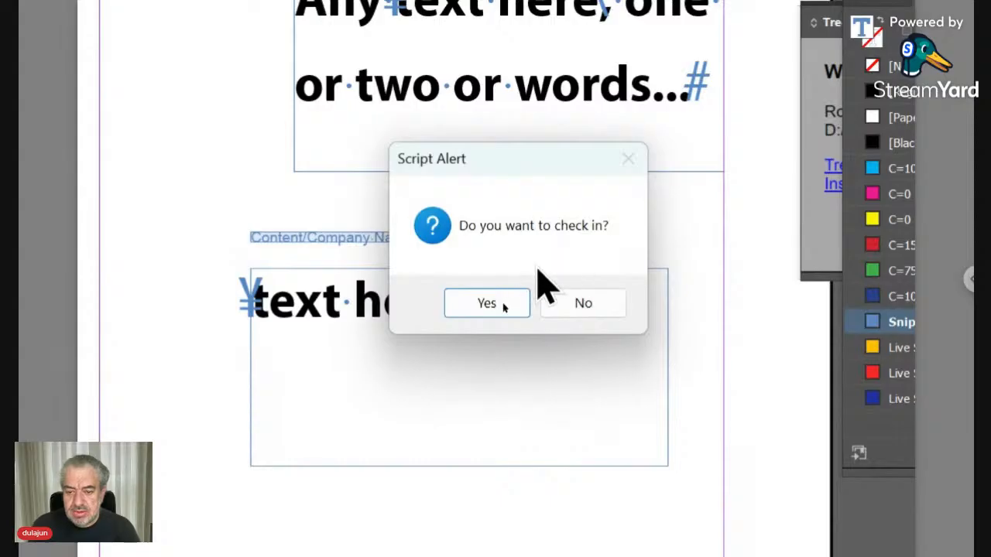
pyautogui.click(496, 306)
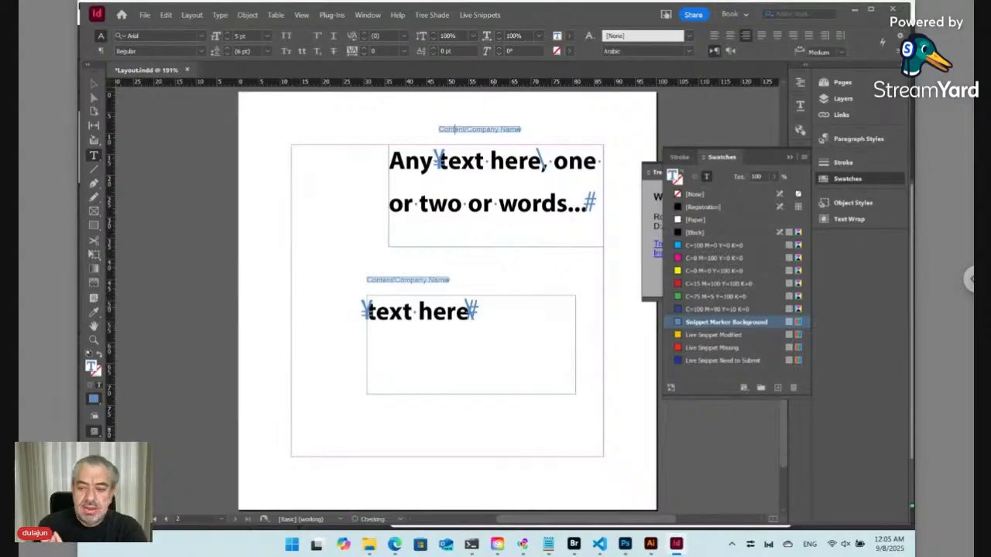
# Switch to Adobe Bridge and examine the layout's version PDF and its exported page images.
pyautogui.hotkey('alt', 'Tab')
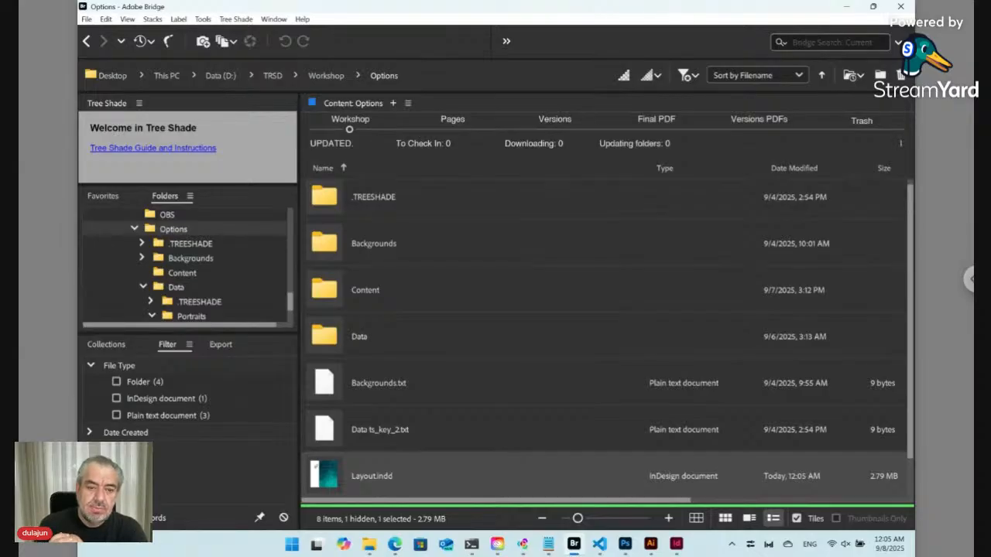
pyautogui.click(756, 129)
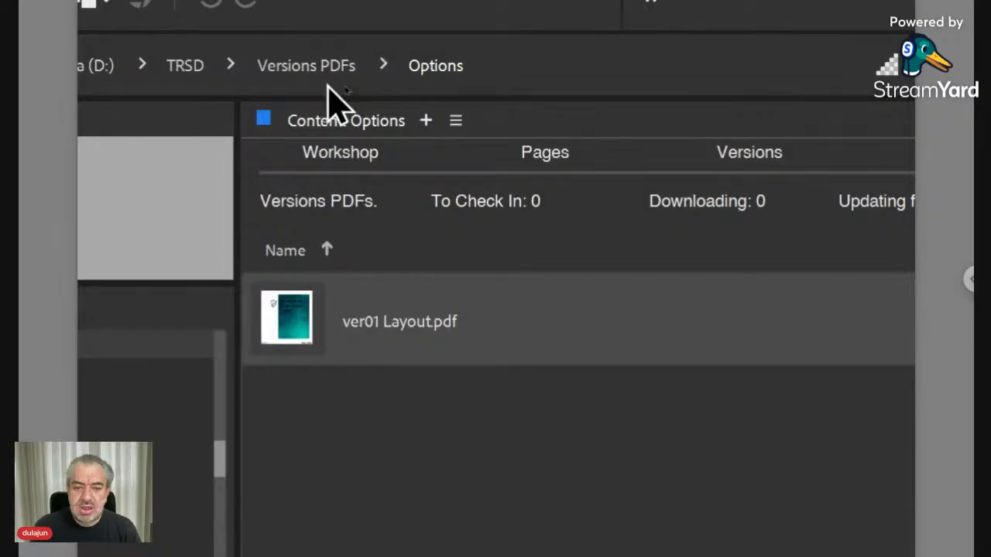
pyautogui.click(342, 172)
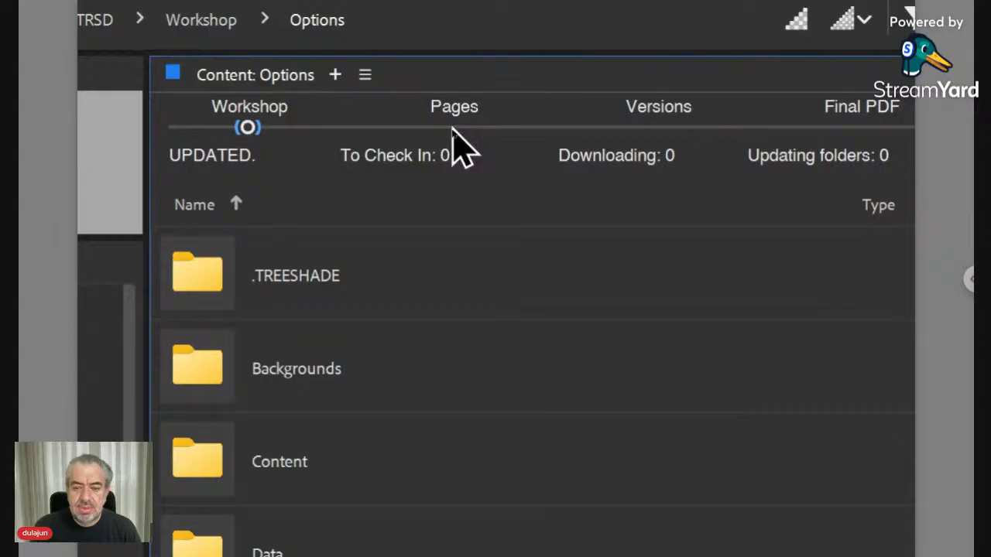
pyautogui.click(452, 130)
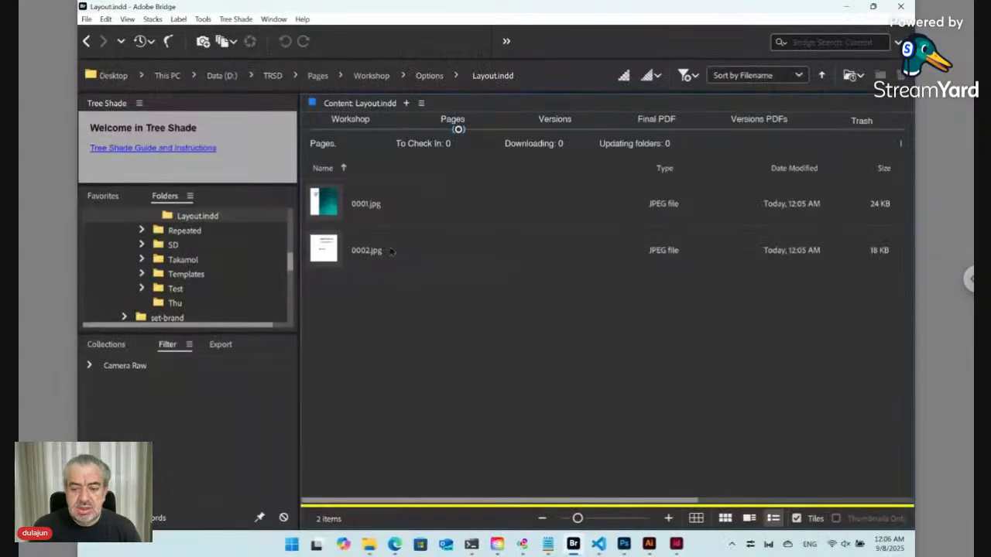
# Switch back to InDesign and examine the resolution, quality and extension parts of the pages exporting settings, leaving them as they are.
pyautogui.click(675, 544)
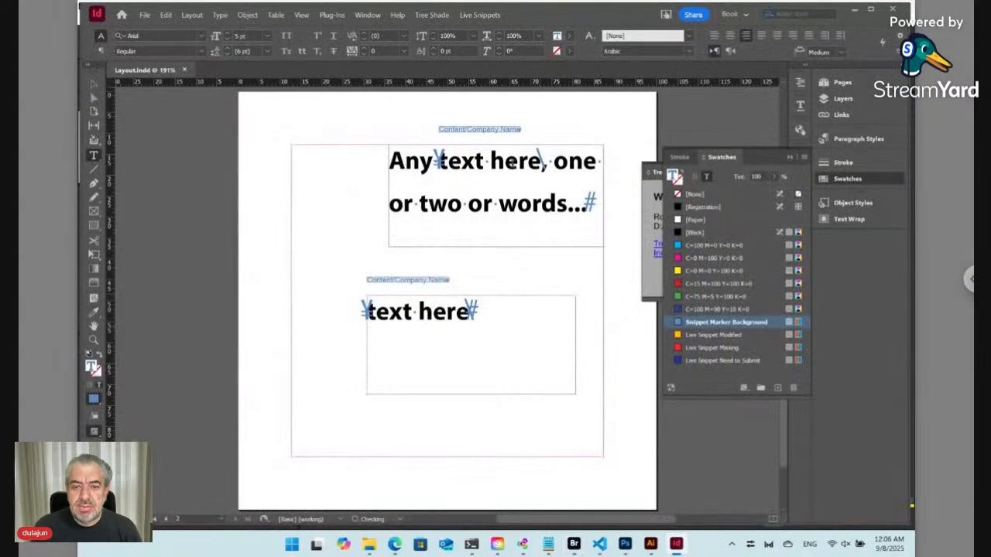
pyautogui.click(428, 15)
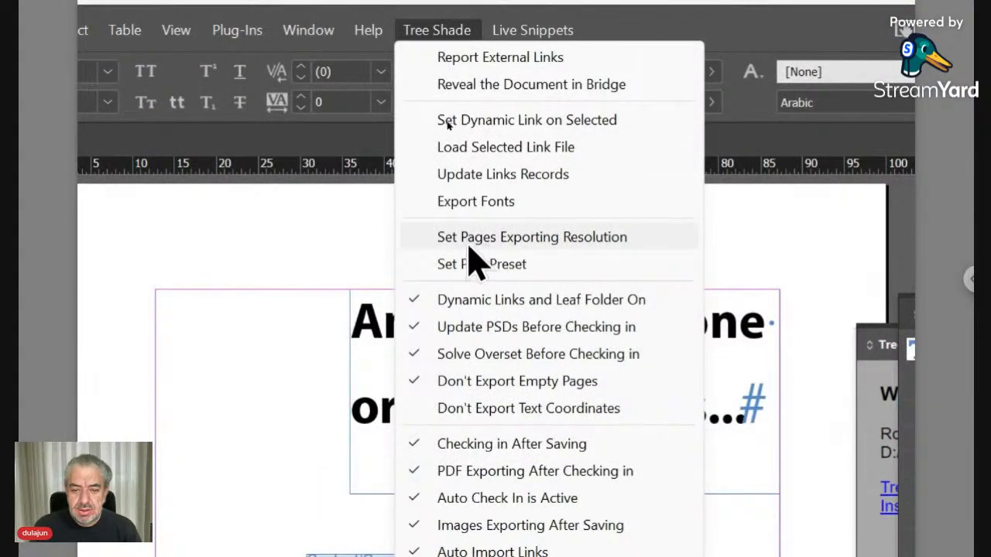
pyautogui.click(543, 238)
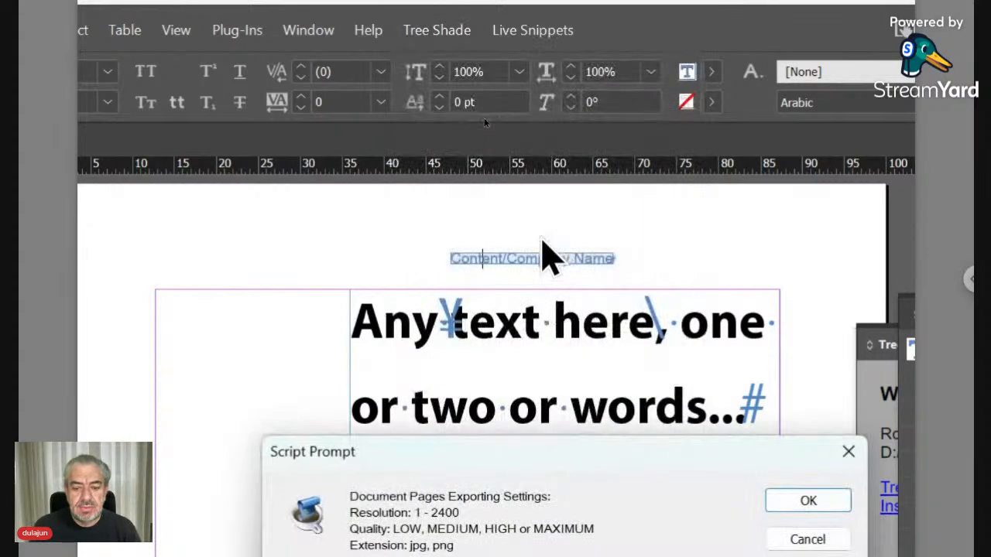
pyautogui.moveTo(548, 447); pyautogui.dragTo(462, 241)
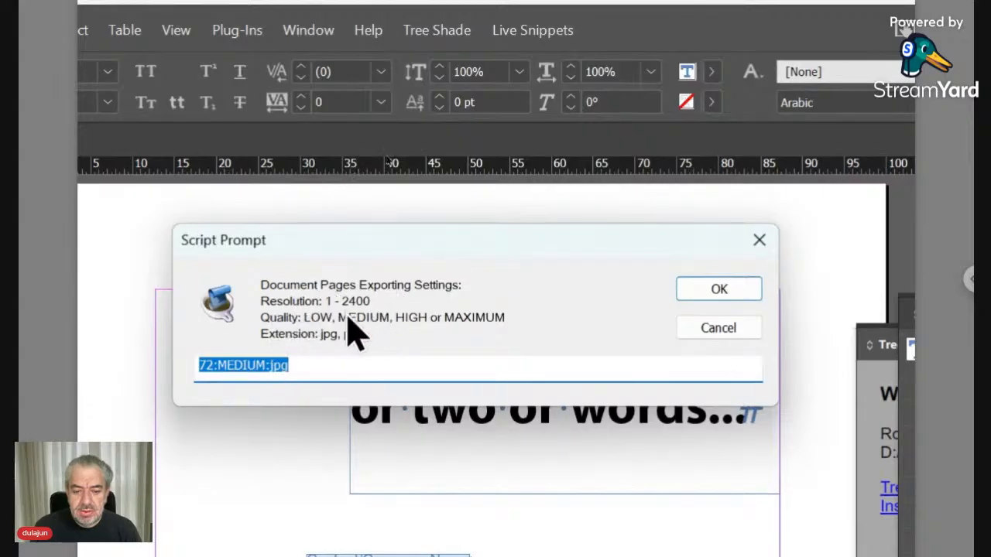
pyautogui.click(211, 364)
pyautogui.moveTo(211, 365); pyautogui.dragTo(189, 365)
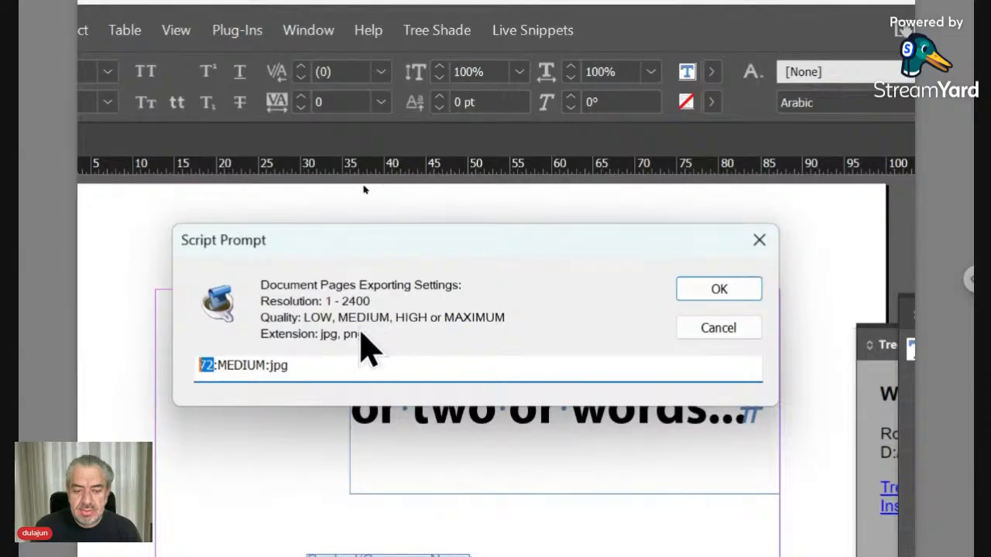
pyautogui.click(244, 365)
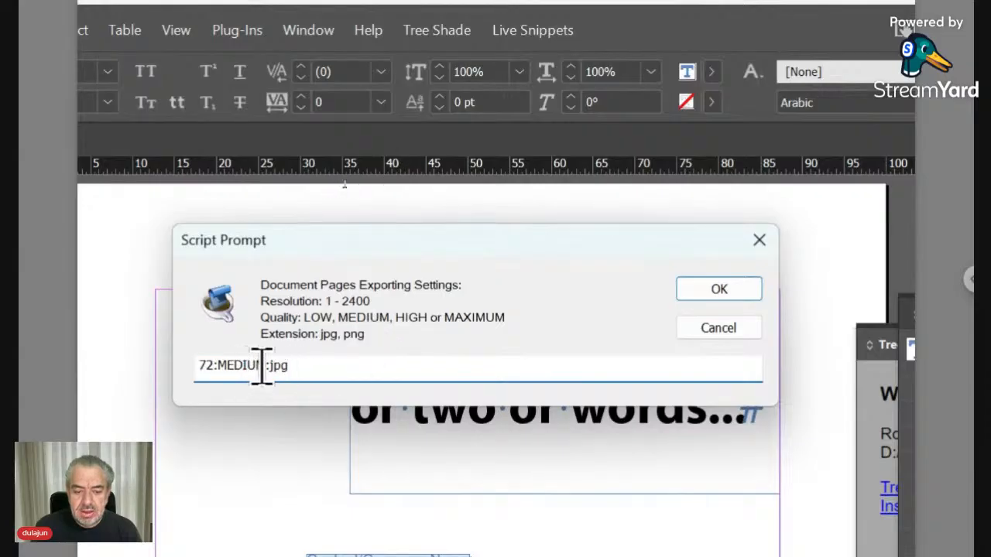
pyautogui.moveTo(266, 364); pyautogui.dragTo(216, 364)
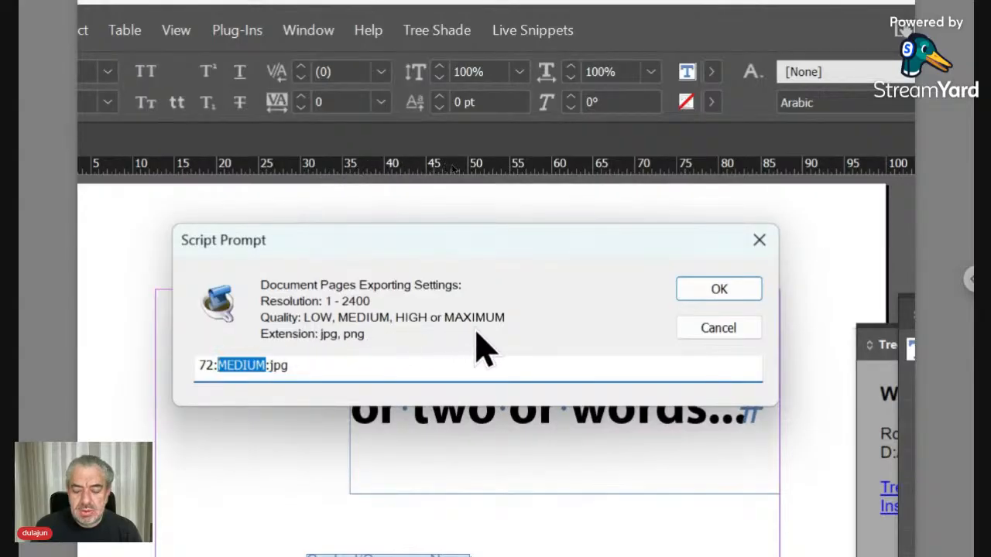
pyautogui.click(276, 364)
pyautogui.moveTo(269, 364); pyautogui.dragTo(290, 366)
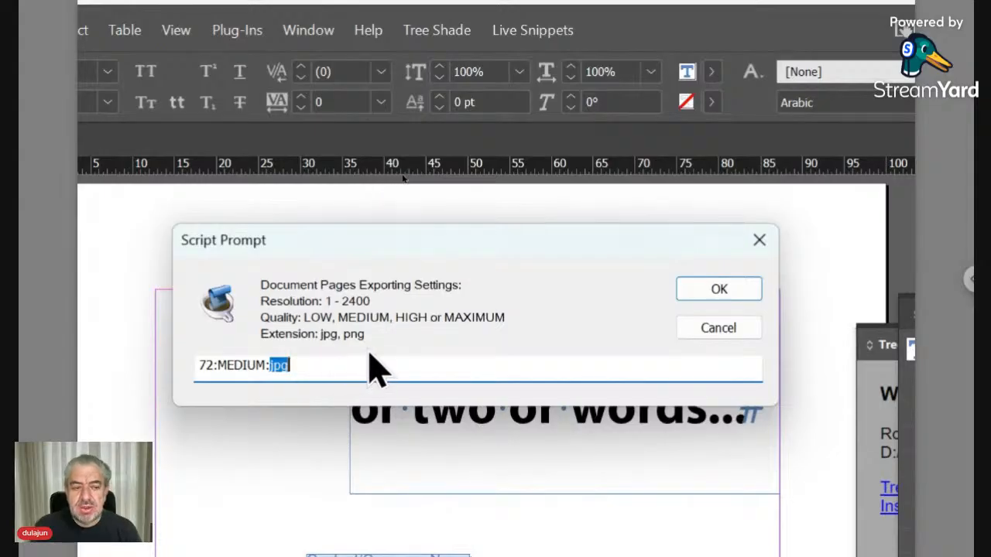
pyautogui.click(698, 327)
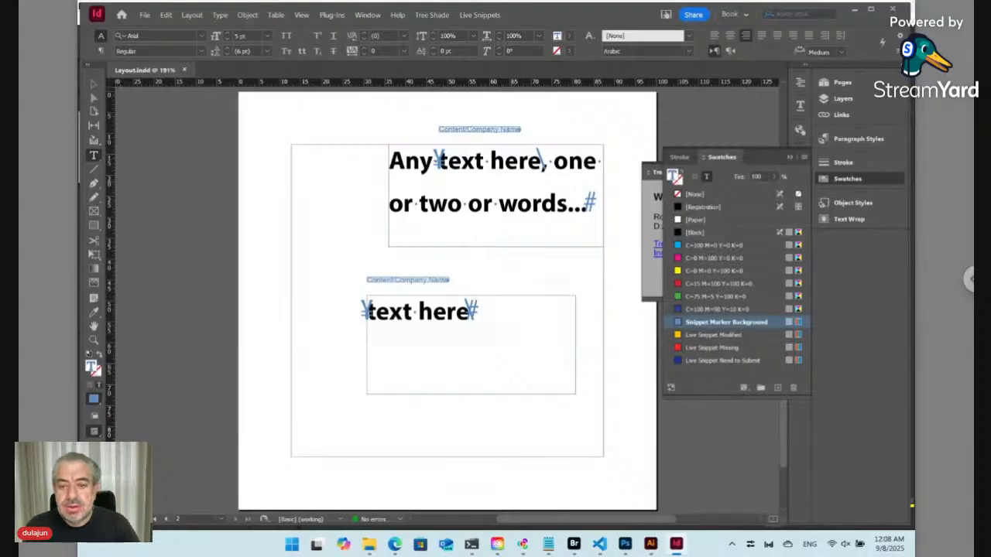
# Examine the Content/Company Name marker above the heading text up close, along with the Live Snippets commands available for it.
pyautogui.click(94, 339)
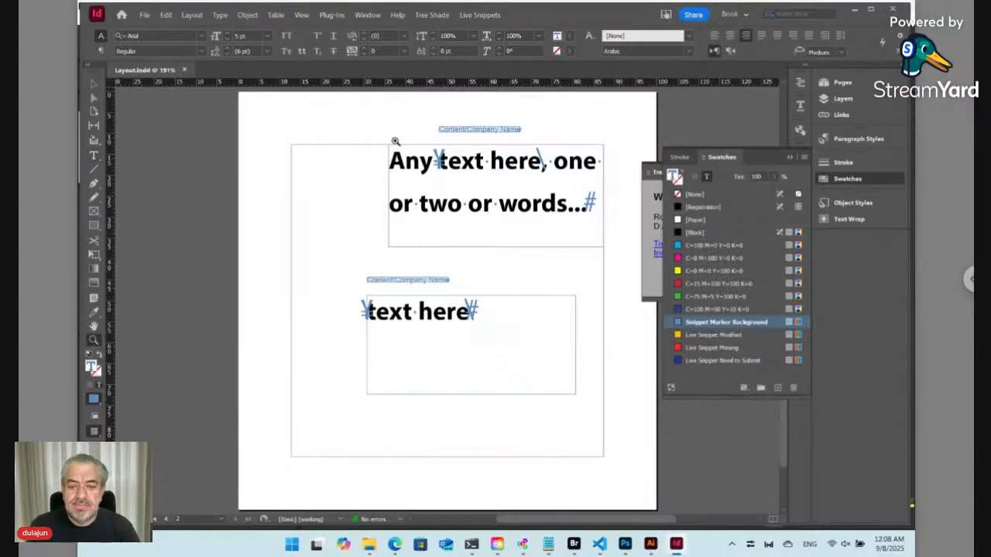
pyautogui.moveTo(386, 107); pyautogui.dragTo(612, 224)
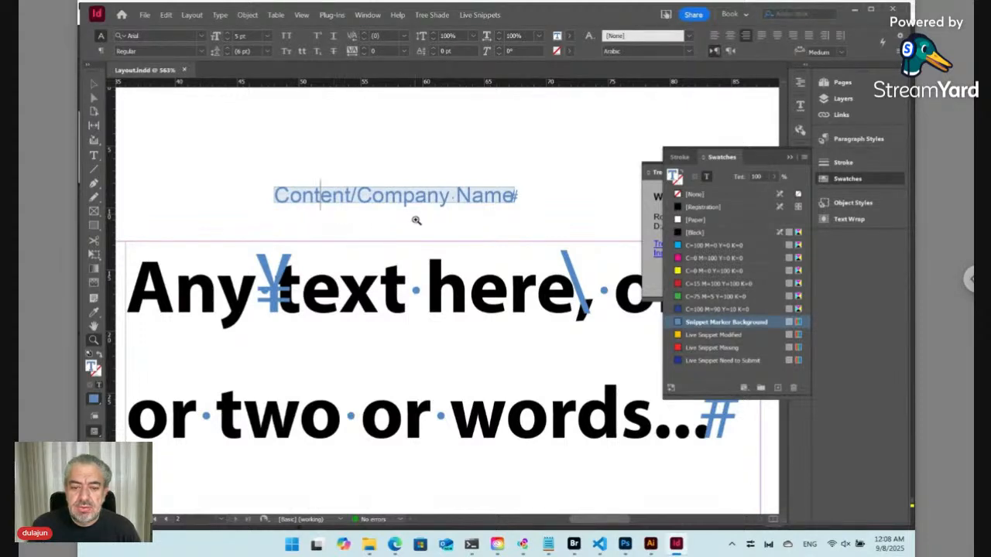
pyautogui.click(94, 155)
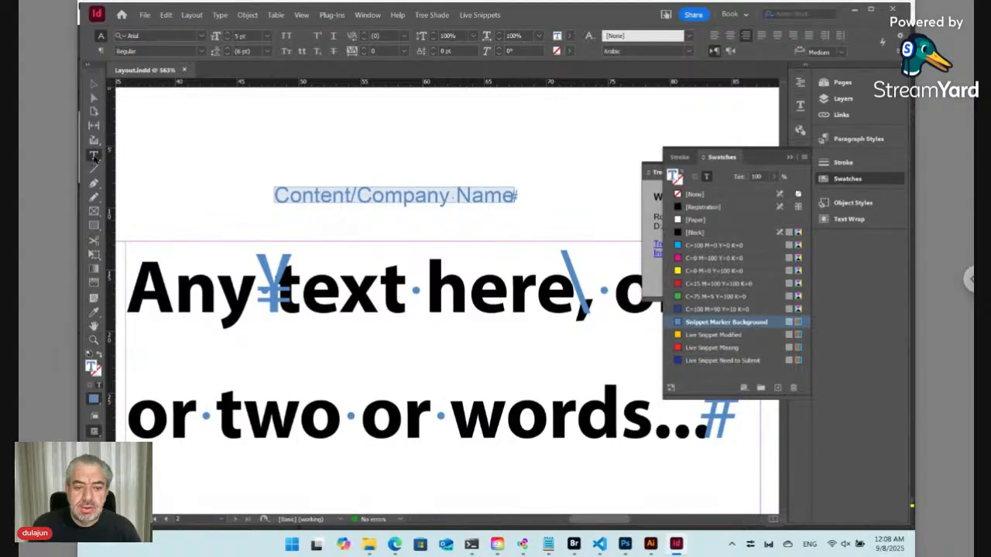
pyautogui.click(415, 272)
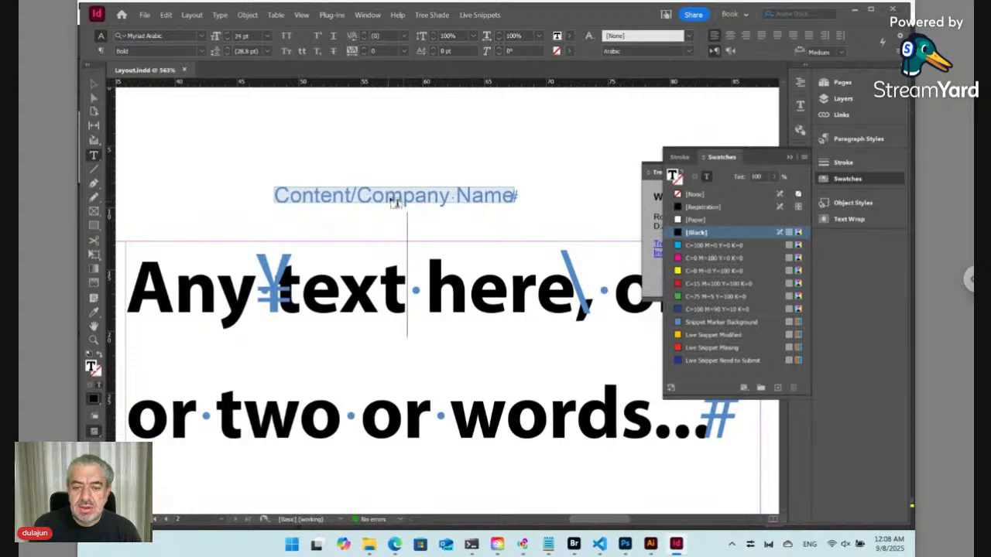
pyautogui.click(389, 194)
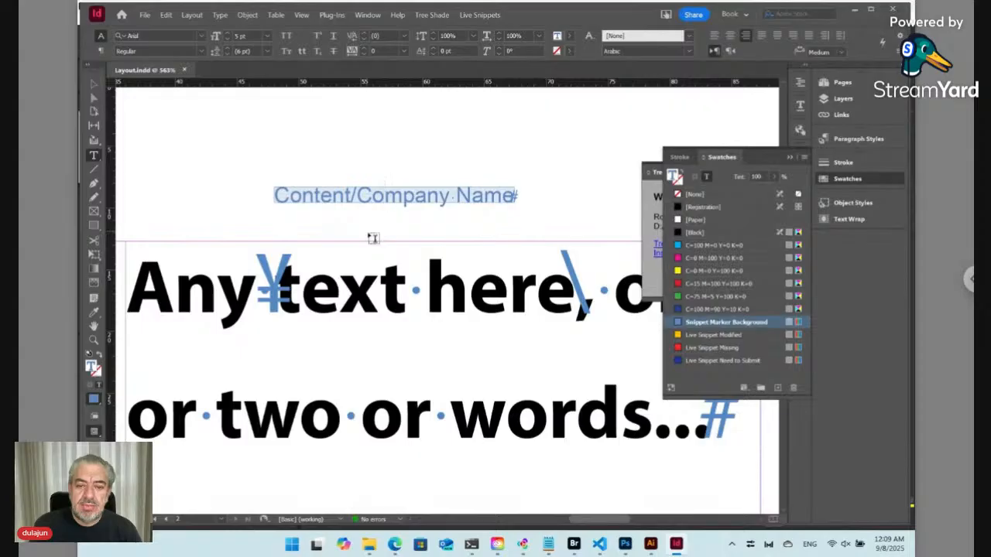
pyautogui.click(485, 15)
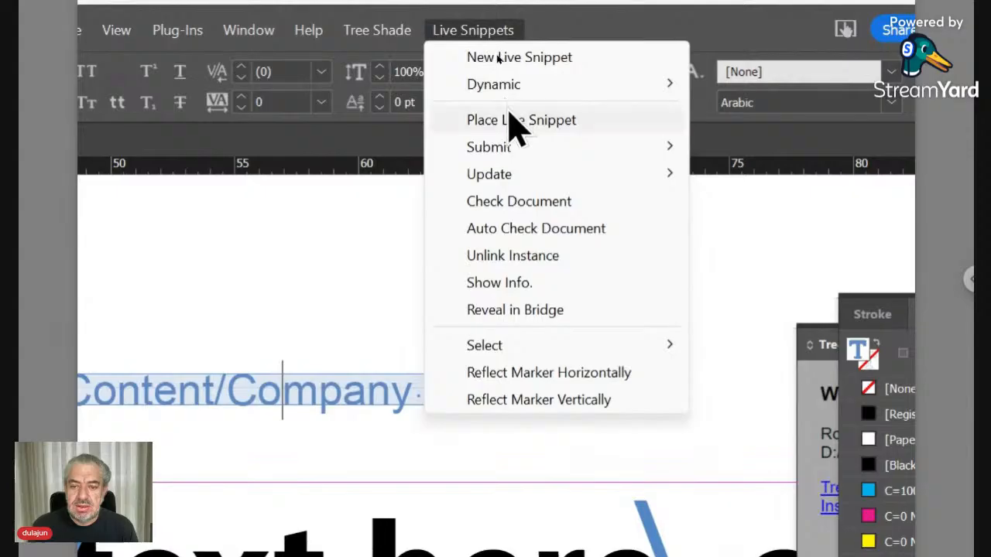
pyautogui.click(481, 31)
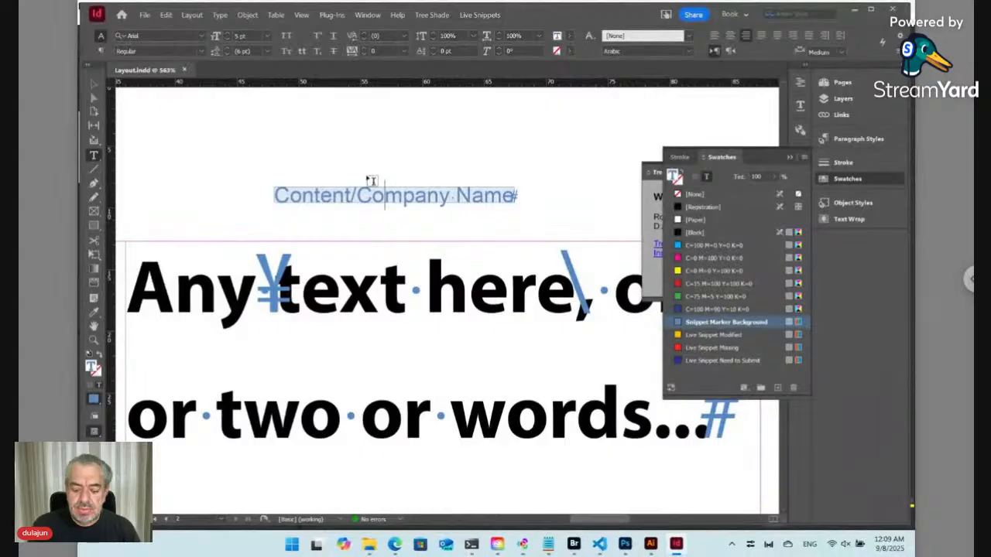
pyautogui.click(370, 180)
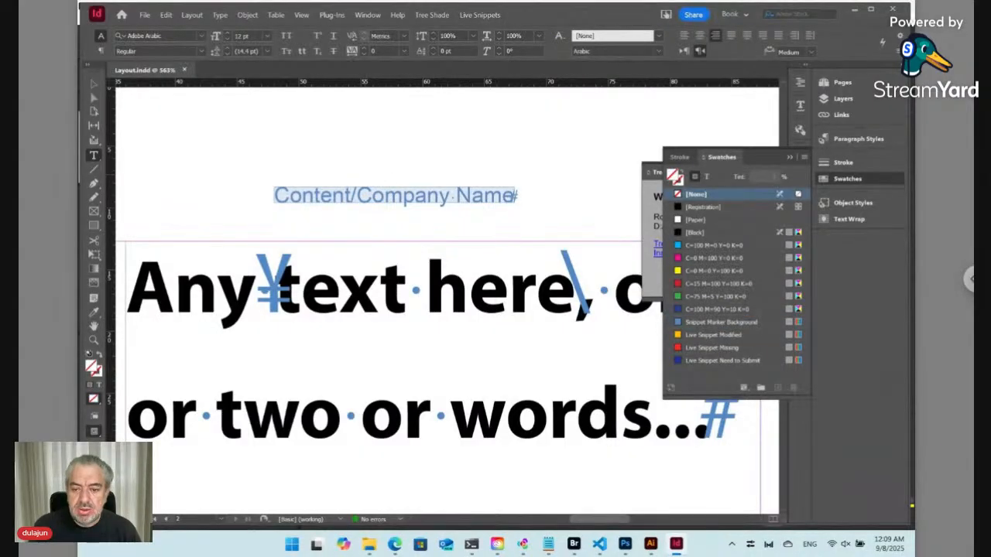
# Extend the "Any text here, one or two or words..." text frame downward to a height of about 31 mm.
pyautogui.hotkey('ctrl', '-')
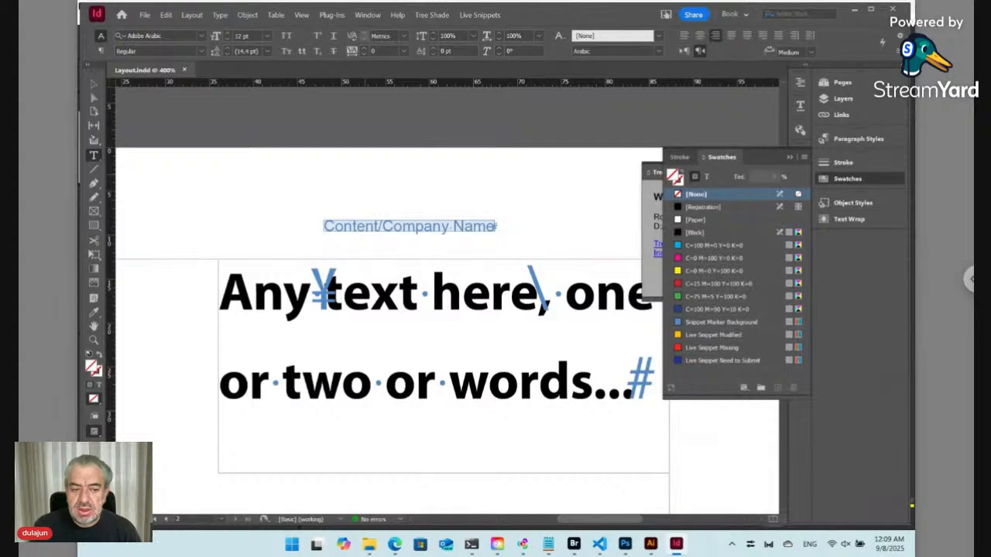
pyautogui.moveTo(413, 316); pyautogui.dragTo(592, 201)
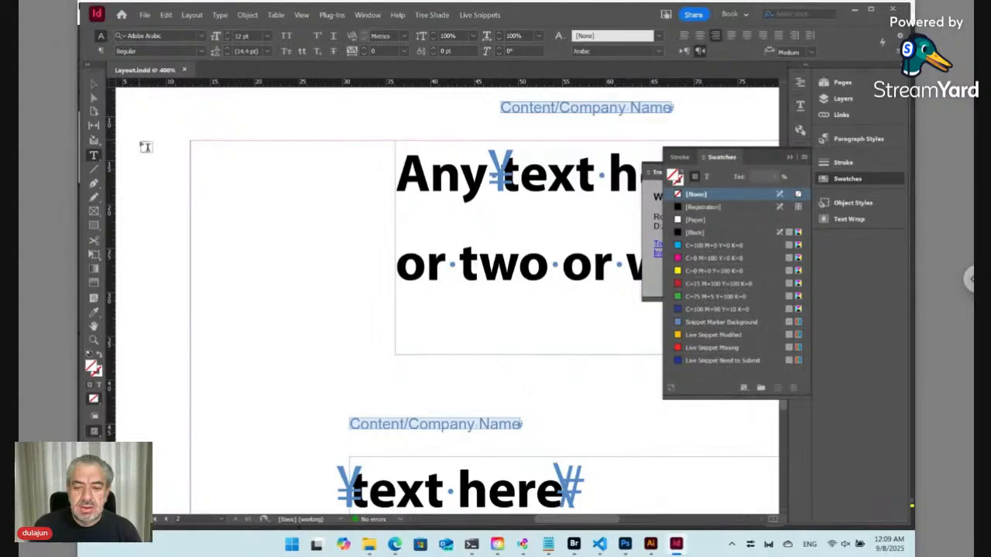
pyautogui.moveTo(559, 226); pyautogui.dragTo(317, 224)
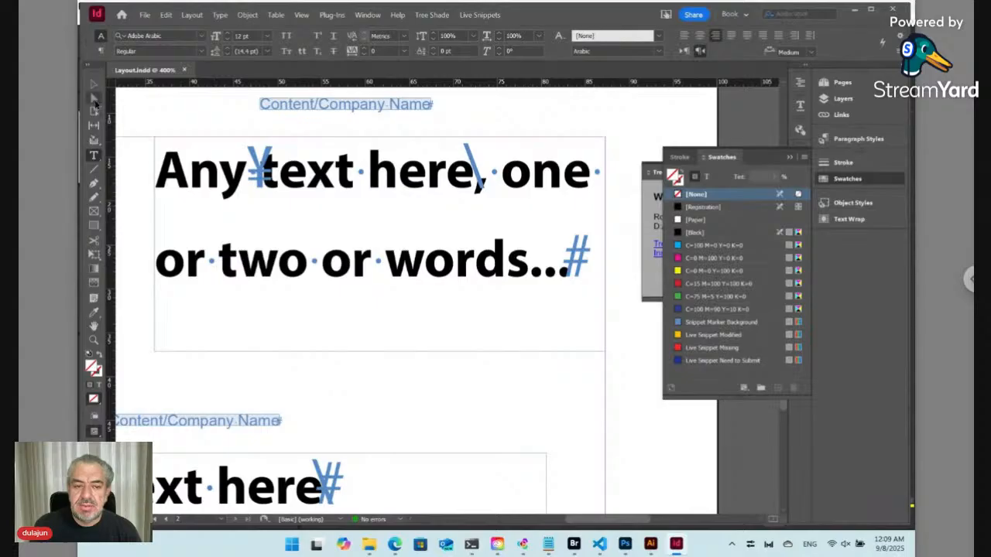
pyautogui.click(93, 85)
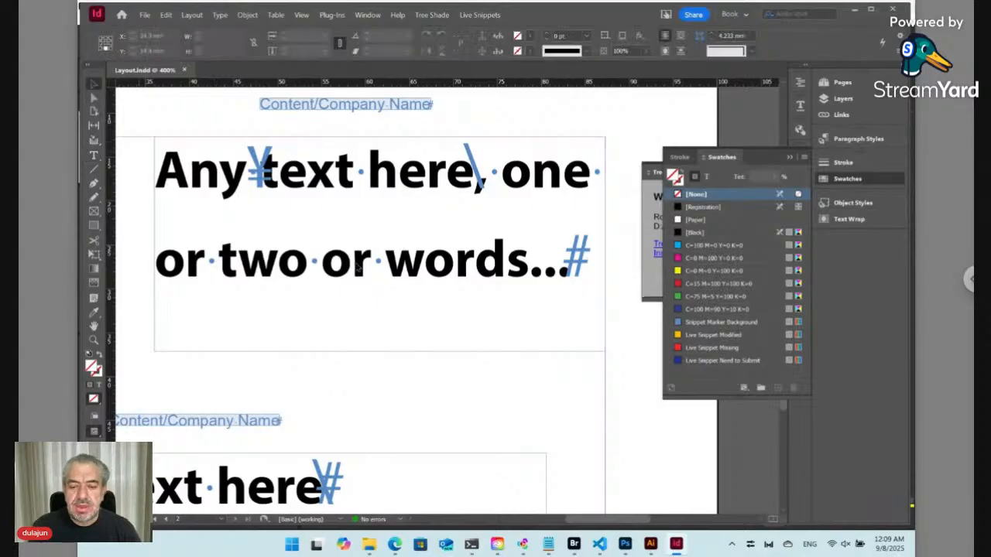
pyautogui.click(425, 312)
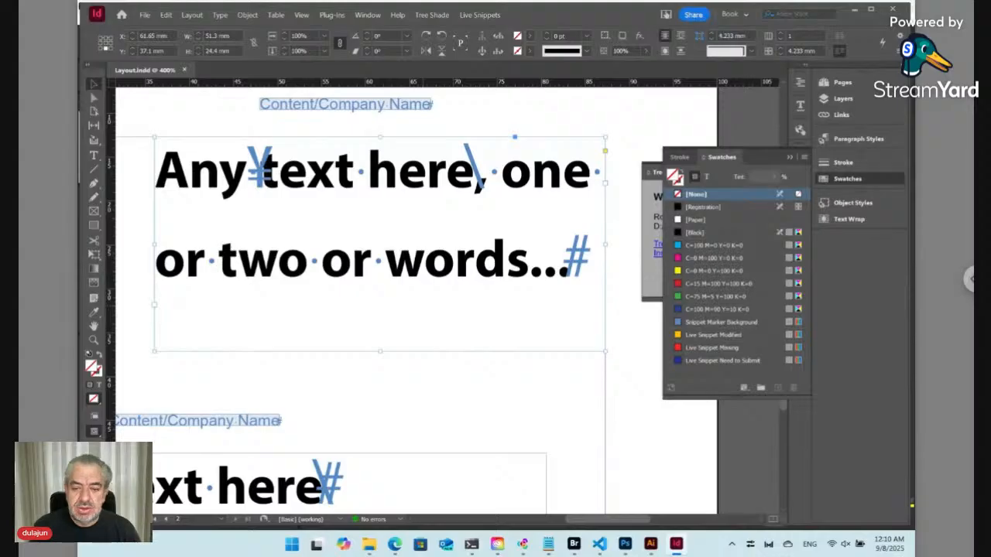
pyautogui.doubleClick(405, 272)
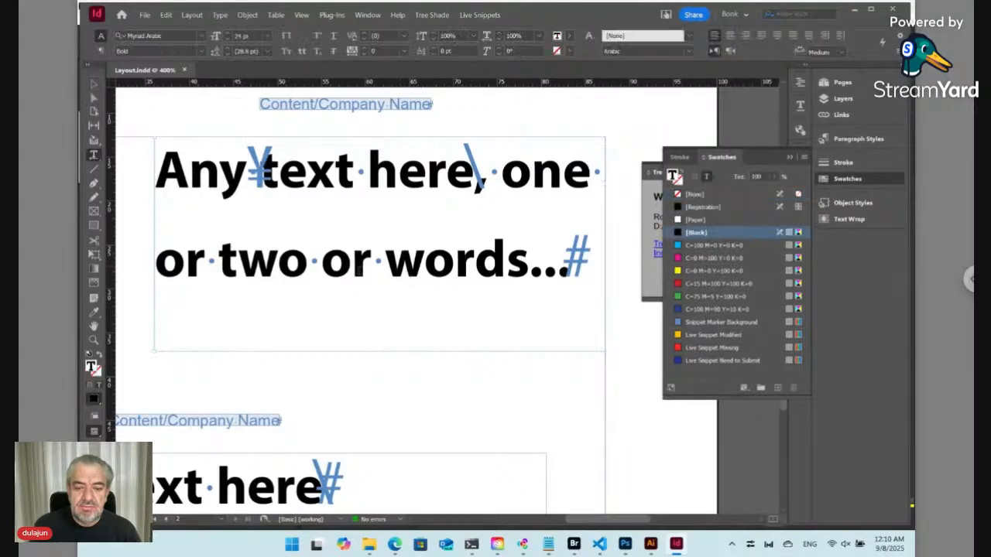
pyautogui.click(95, 84)
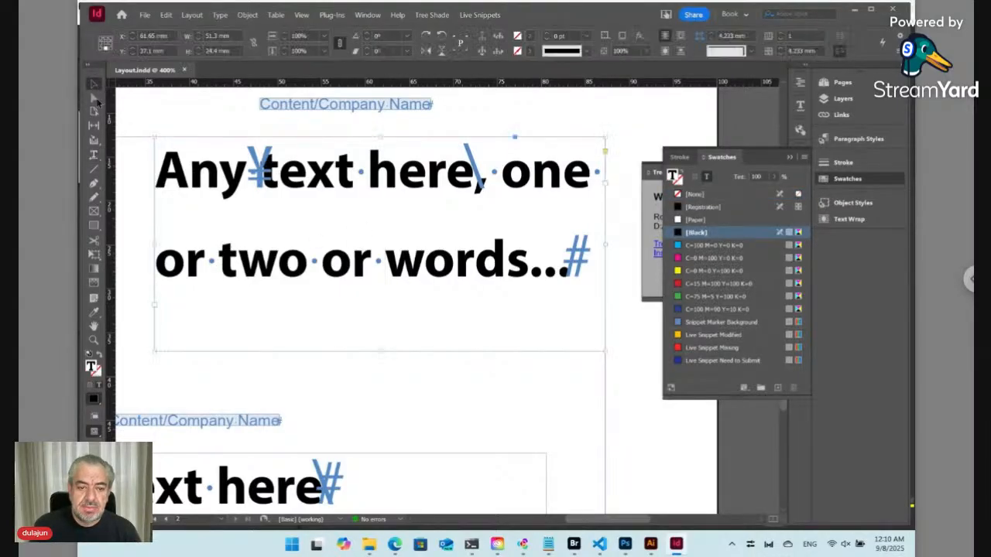
pyautogui.moveTo(378, 351); pyautogui.dragTo(378, 408)
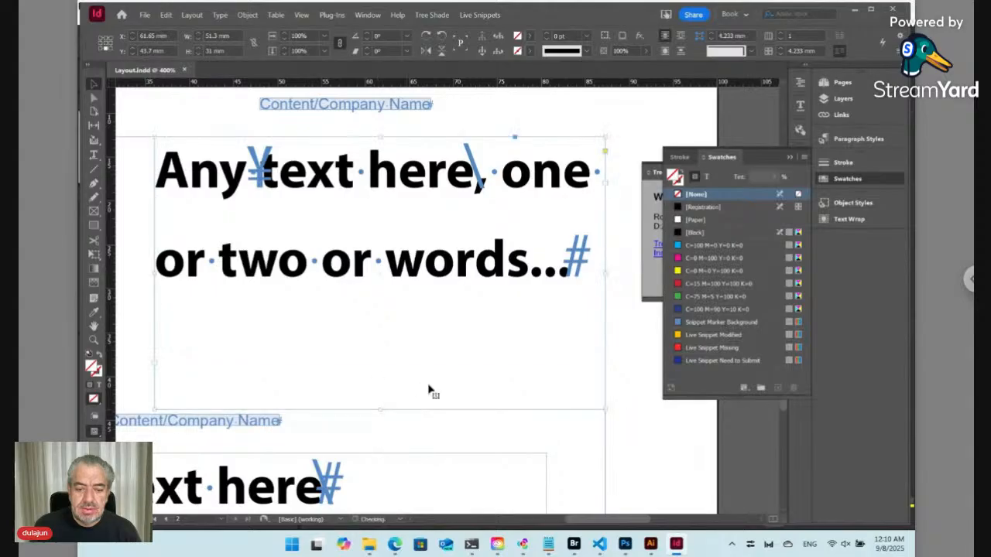
# Add an empty paragraph at the end of the "Any text here, one or two or words..." text.
pyautogui.doubleClick(563, 275)
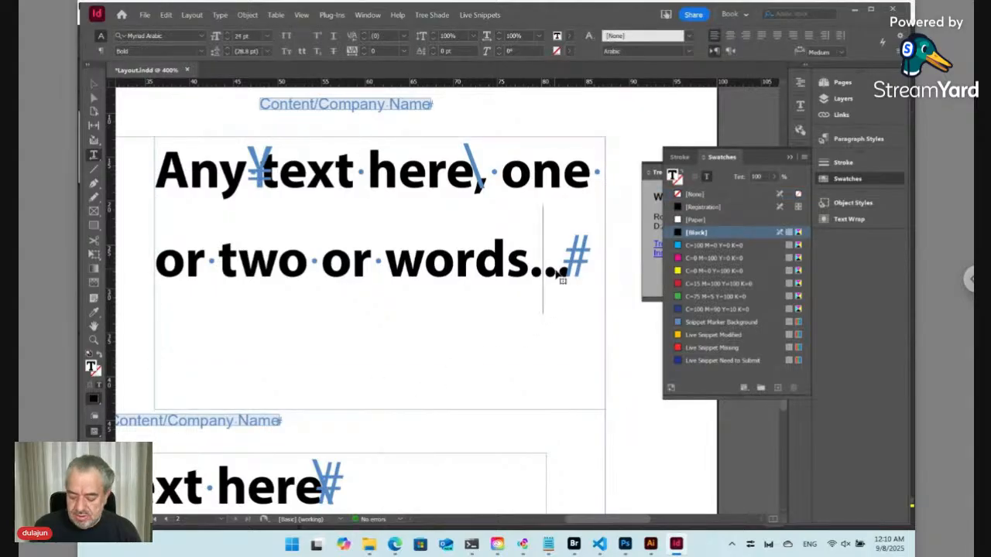
pyautogui.press('Return')
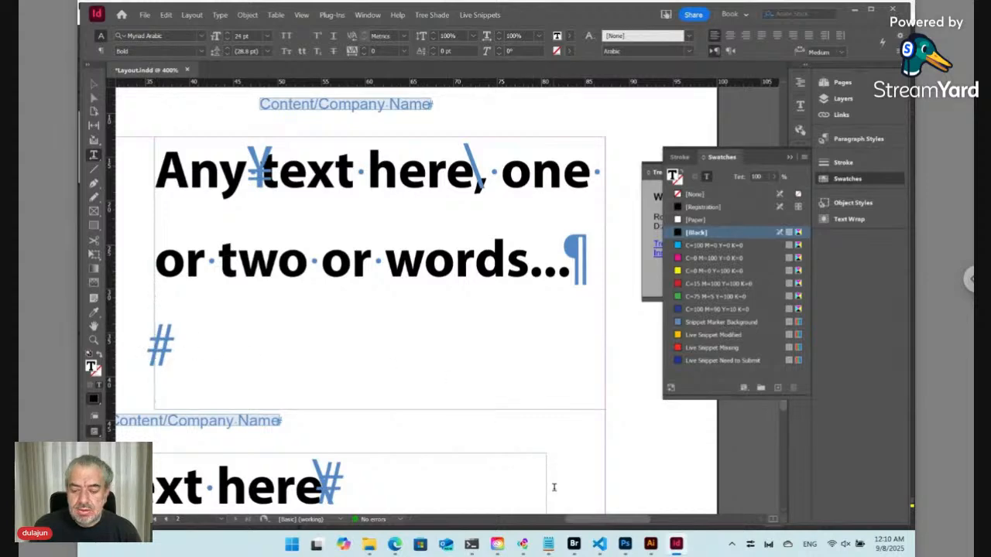
pyautogui.click(144, 14)
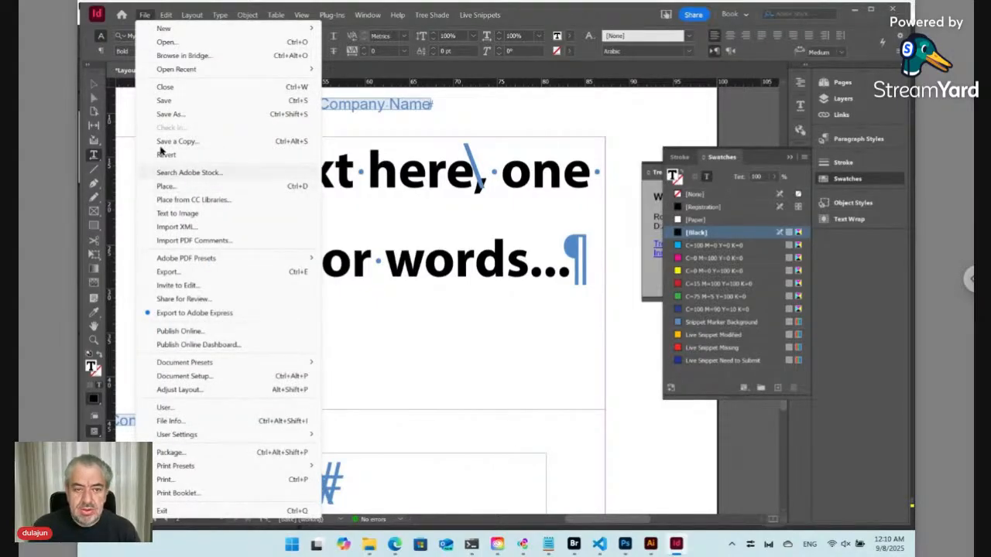
pyautogui.click(147, 16)
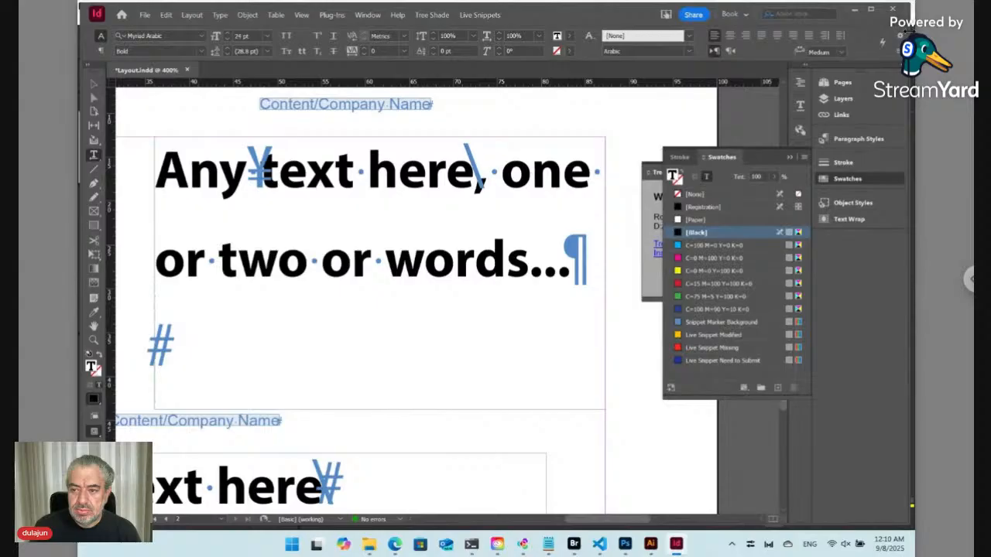
# Arrange InDesign and Adobe Bridge side by side, and collapse the Swatches and Tree Shade panels covering the layout.
pyautogui.moveTo(914, 54); pyautogui.dragTo(505, 60)
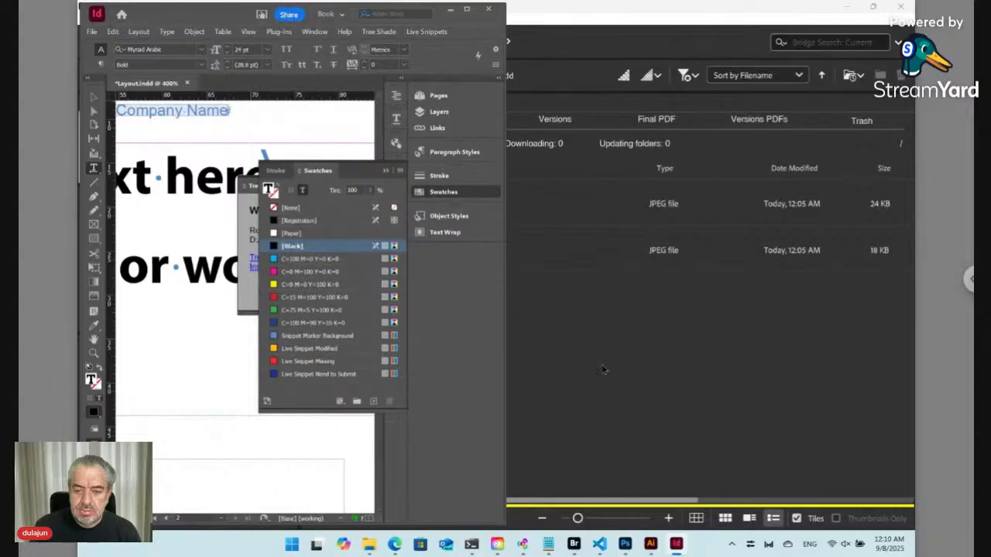
pyautogui.click(583, 365)
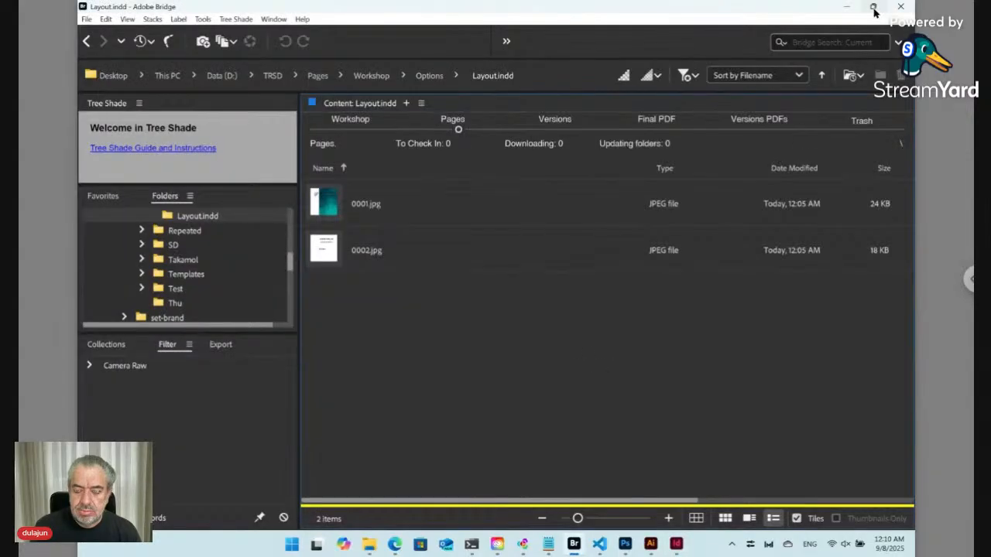
pyautogui.moveTo(873, 9)
pyautogui.click(830, 85)
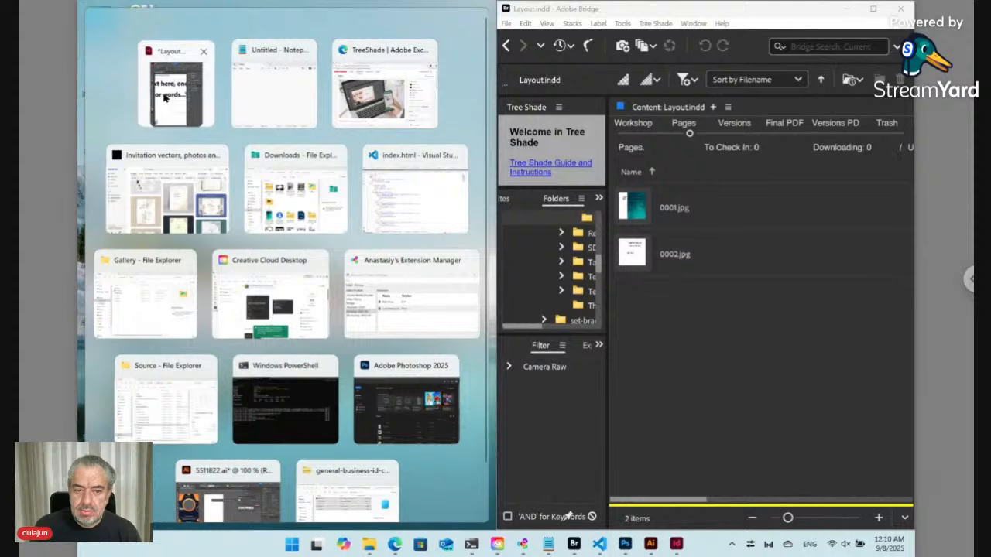
pyautogui.click(164, 97)
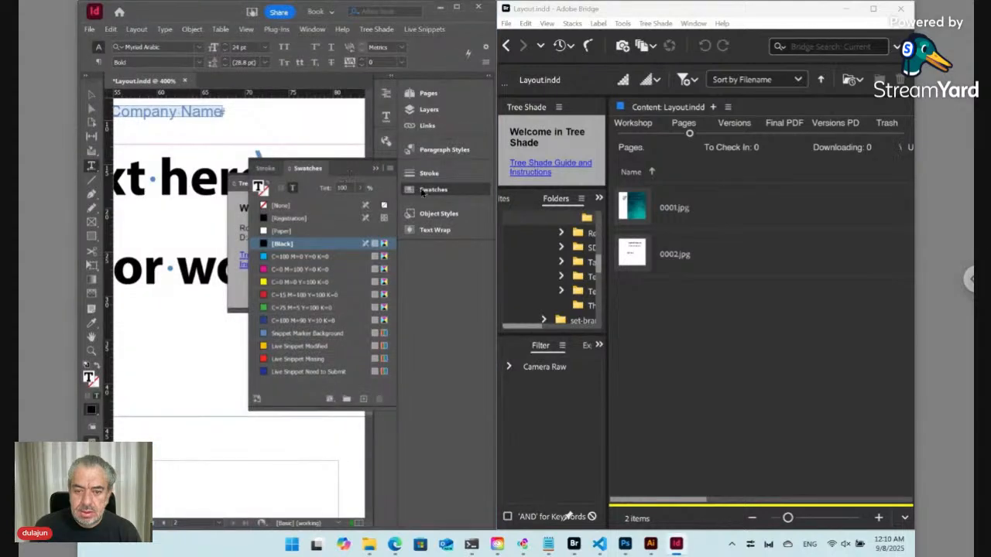
pyautogui.click(424, 190)
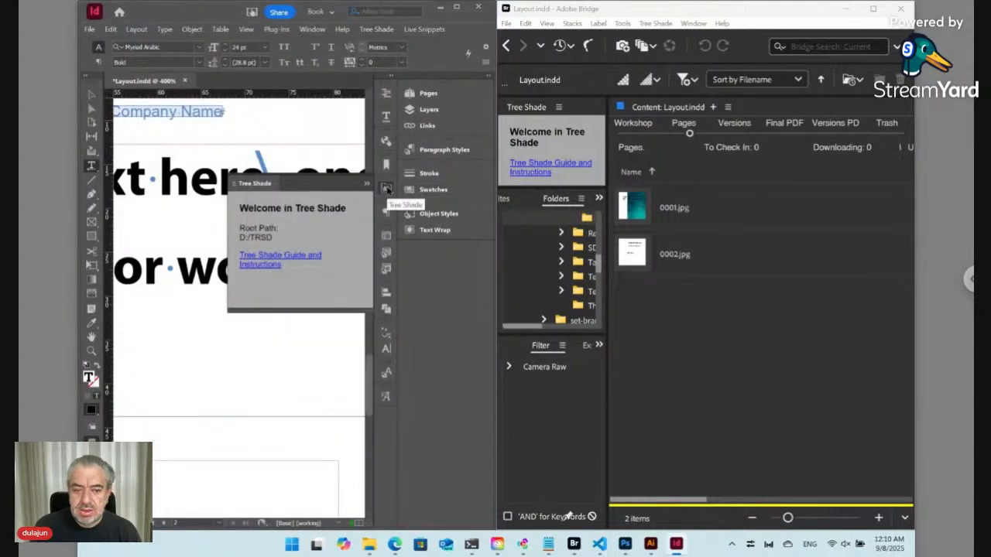
pyautogui.click(389, 190)
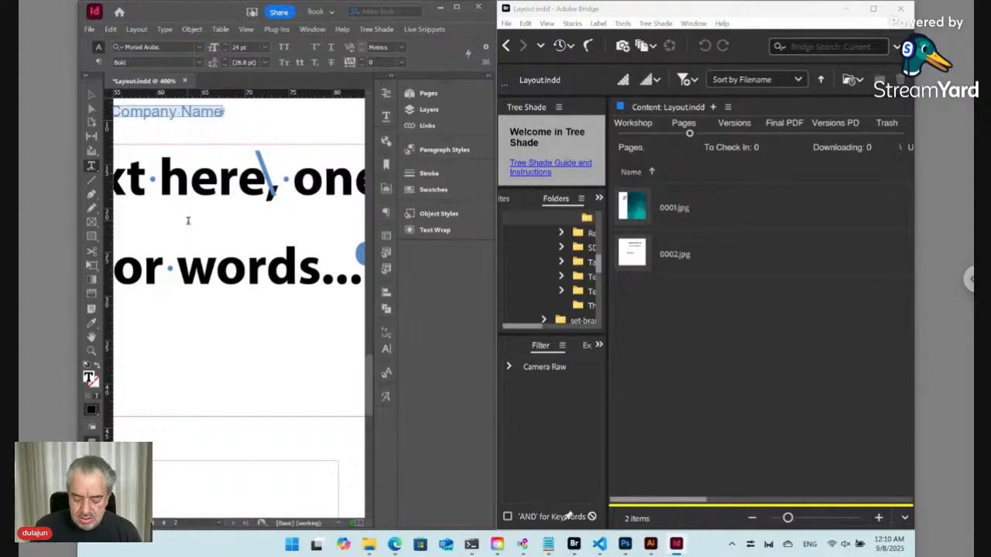
# In Bridge, go to the layout's Workshop folder, open its Content folder and select Company Name.txt.
pyautogui.hotkey('ctrl', '-')
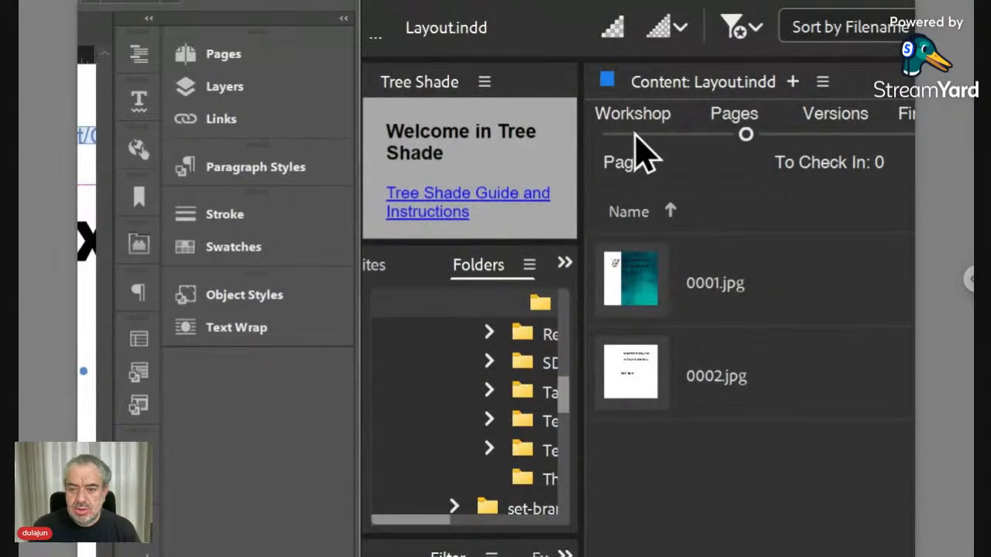
pyautogui.click(635, 134)
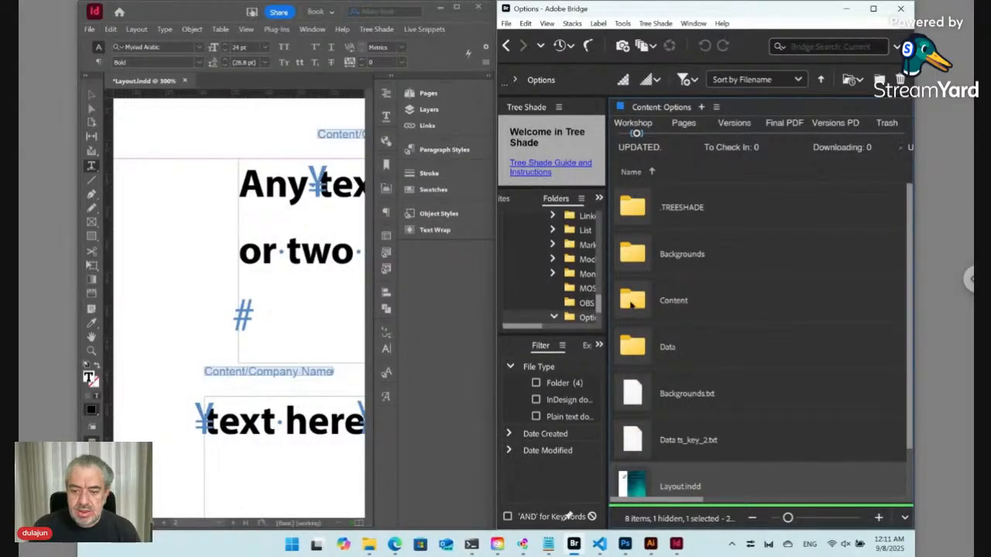
pyautogui.doubleClick(631, 302)
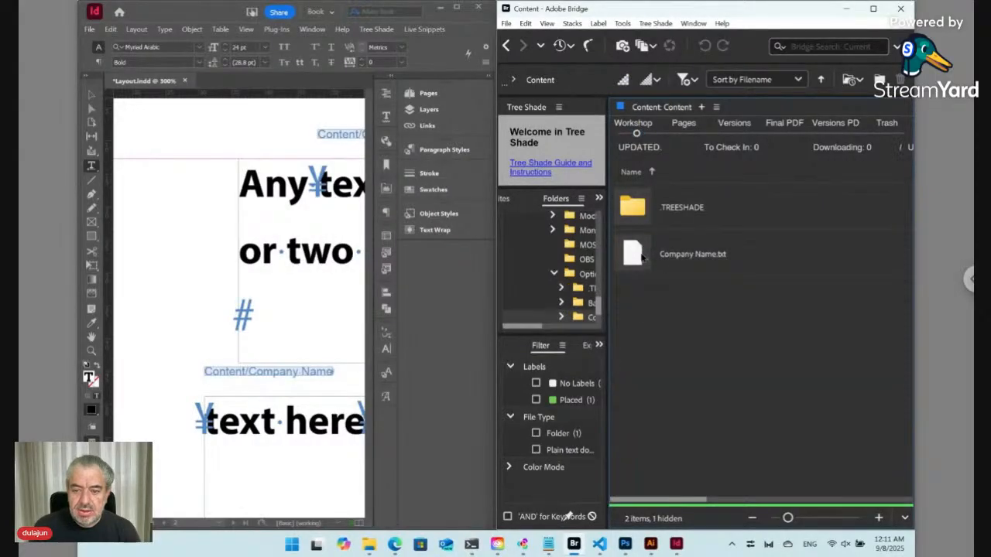
pyautogui.click(643, 260)
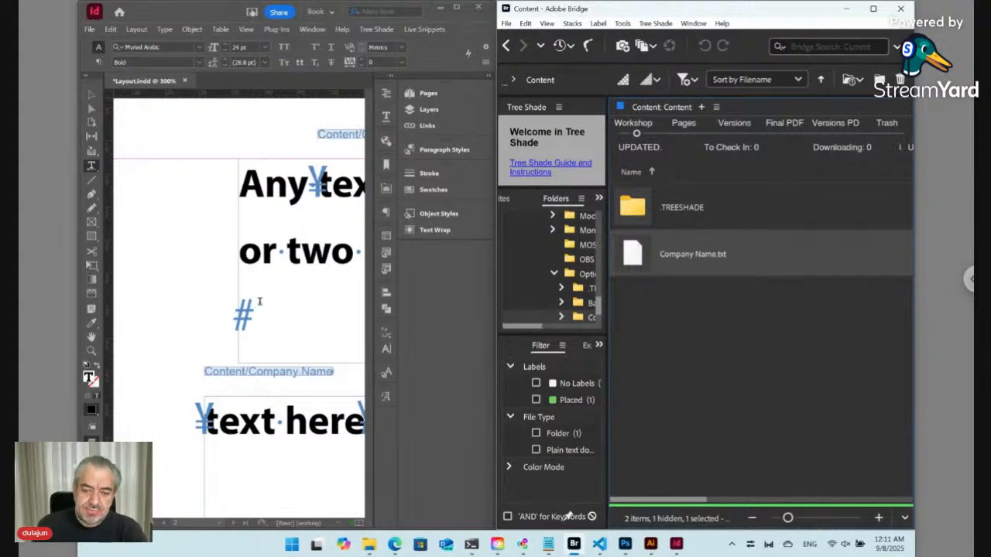
# Place Company Name.txt from Bridge into the InDesign layout as a live snippet in the empty paragraph, and deselect the text.
pyautogui.rightClick(642, 259)
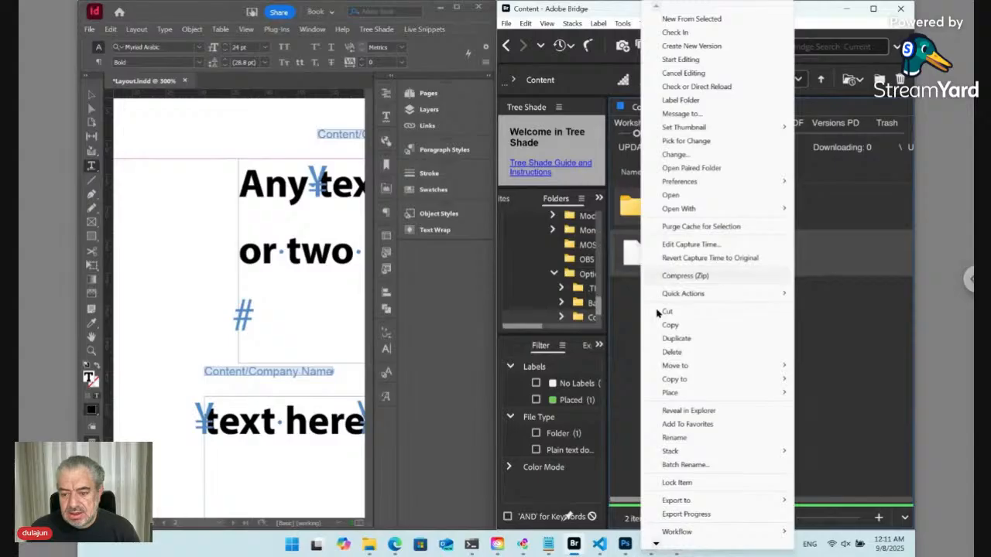
pyautogui.moveTo(704, 398)
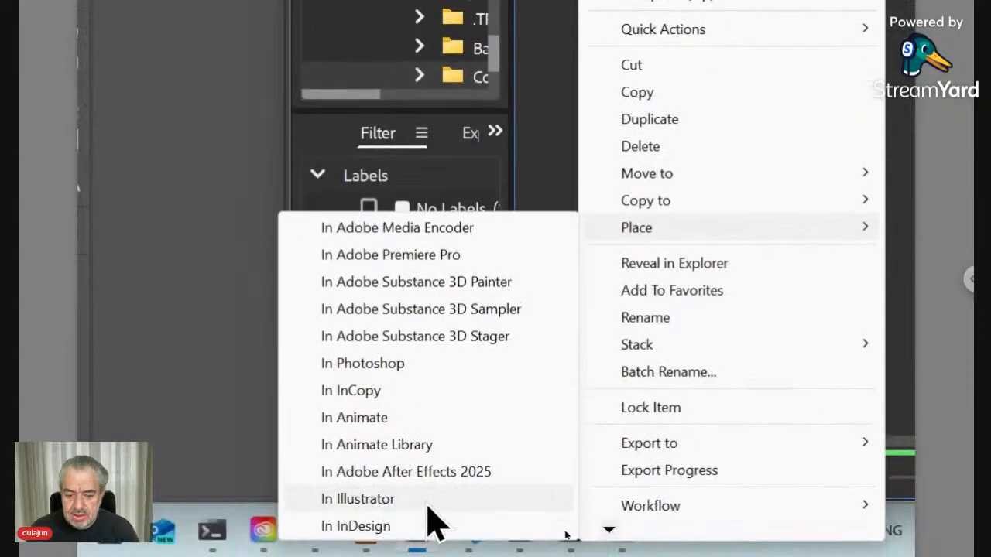
pyautogui.click(414, 526)
pyautogui.moveTo(420, 531)
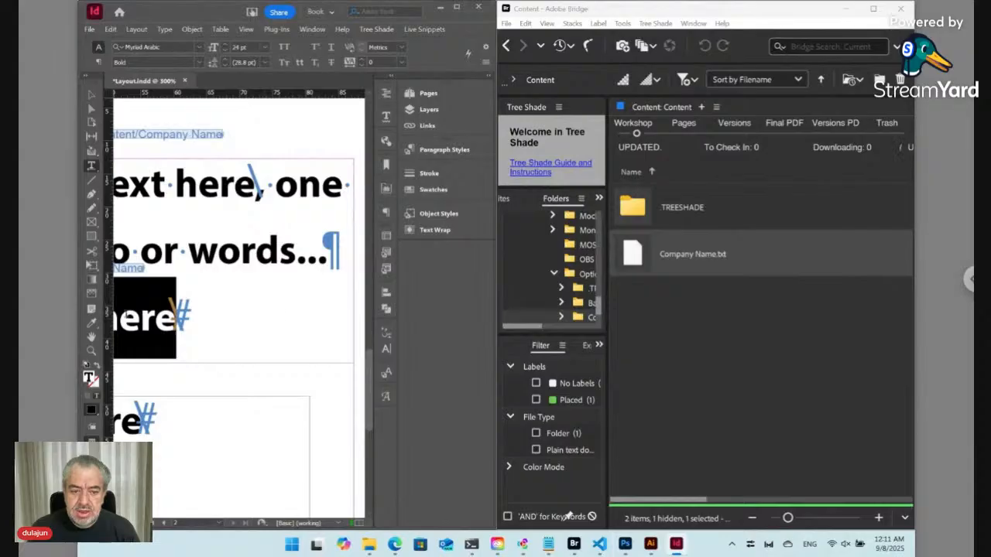
pyautogui.click(126, 313)
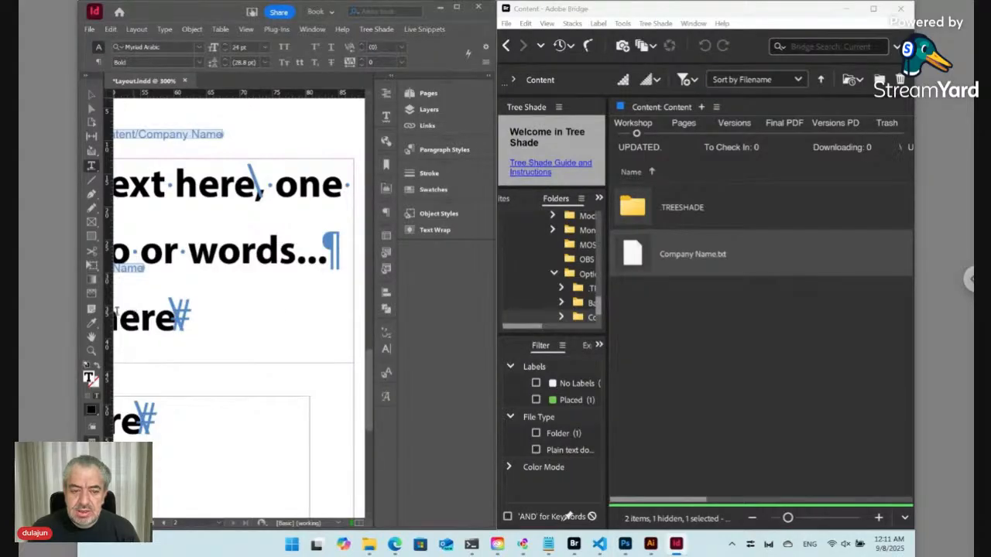
pyautogui.hotkey('ctrl', 'shift', 'a')
# Preview the page without markers and frame edges to check the placed snippet text, and return to the normal view.
pyautogui.moveTo(133, 323); pyautogui.dragTo(285, 337)
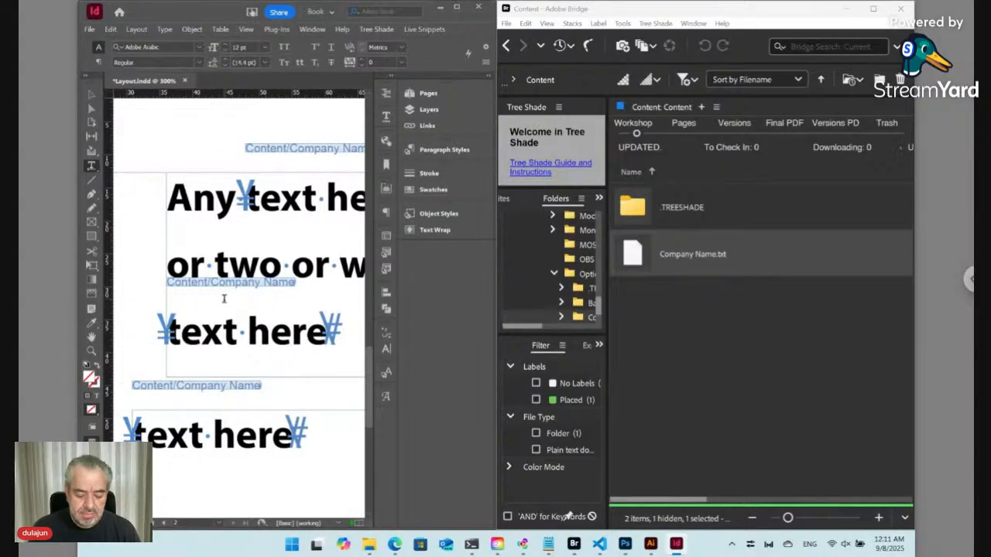
pyautogui.press('w')
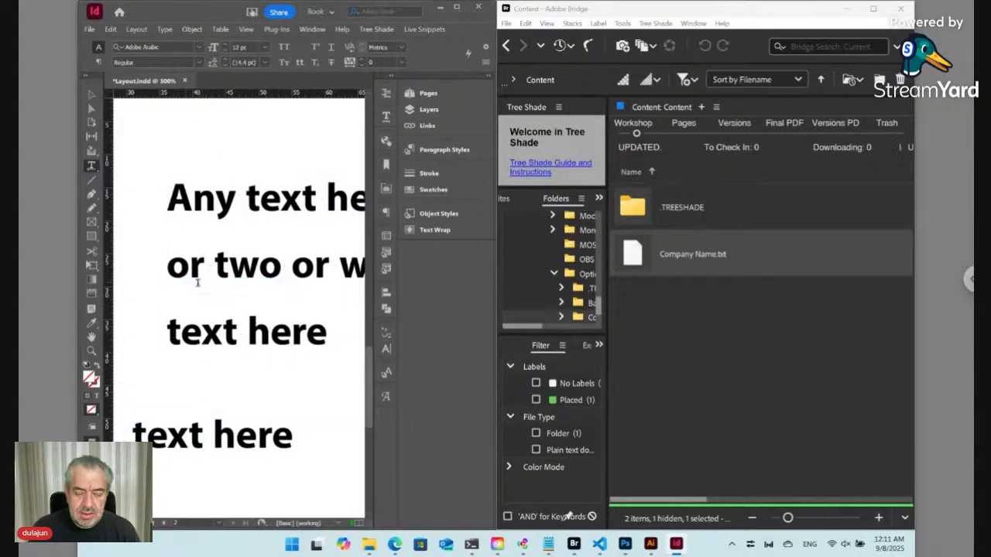
pyautogui.press('w')
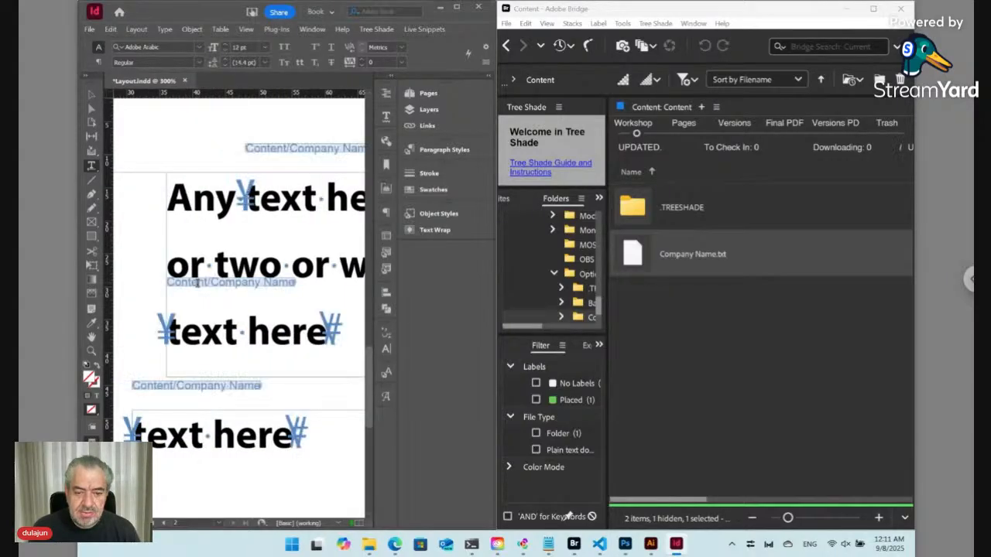
# Move the placed snippet's Content/Company Name marker down about 3 mm, closer to its text.
pyautogui.click(95, 98)
pyautogui.click(230, 285)
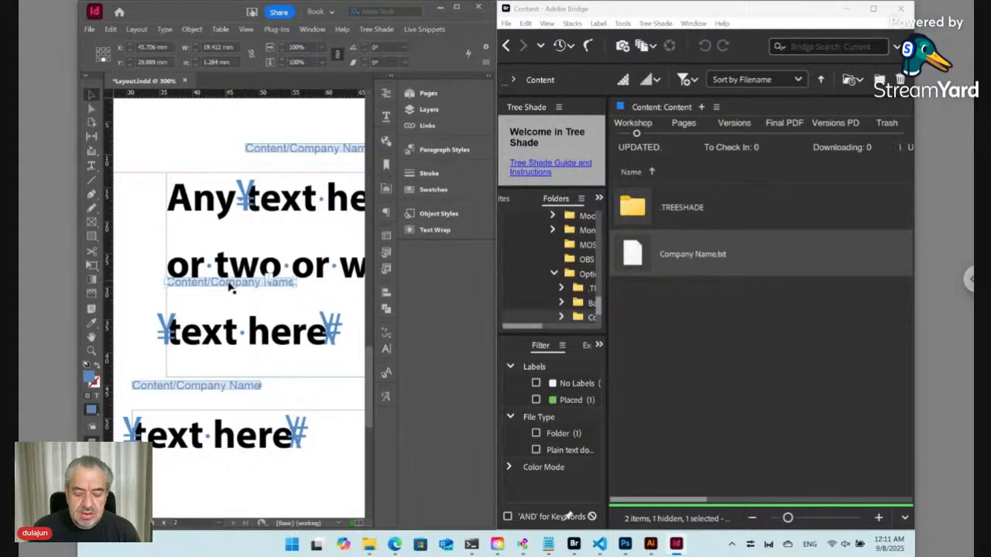
pyautogui.moveTo(268, 278); pyautogui.dragTo(269, 299)
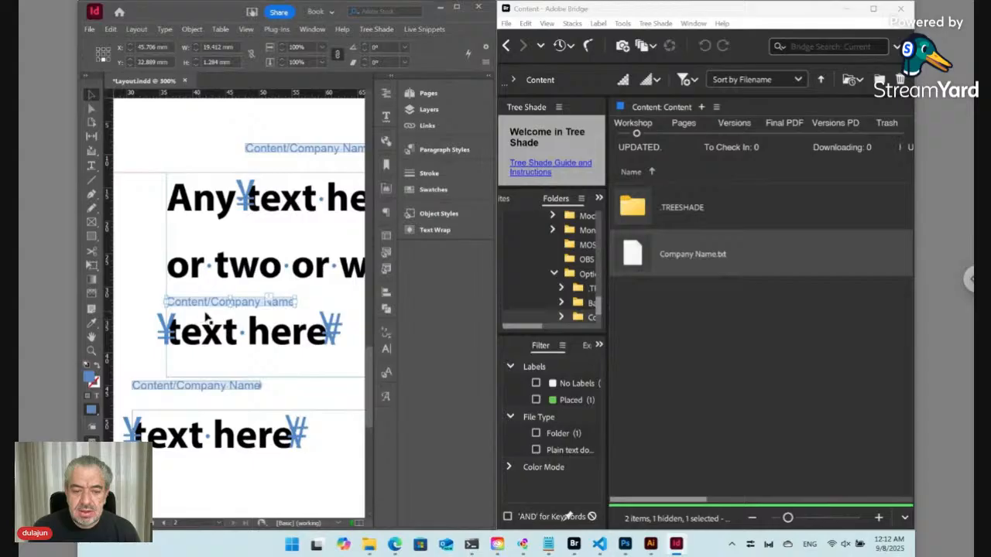
# Select the content of the placed Company Name live snippet and replace it with "new text".
pyautogui.doubleClick(259, 334)
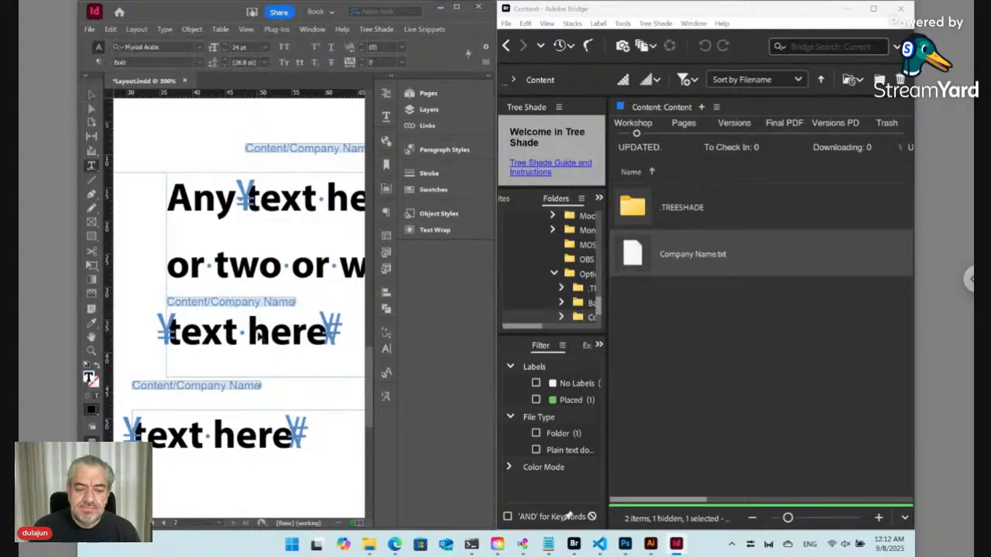
pyautogui.click(433, 29)
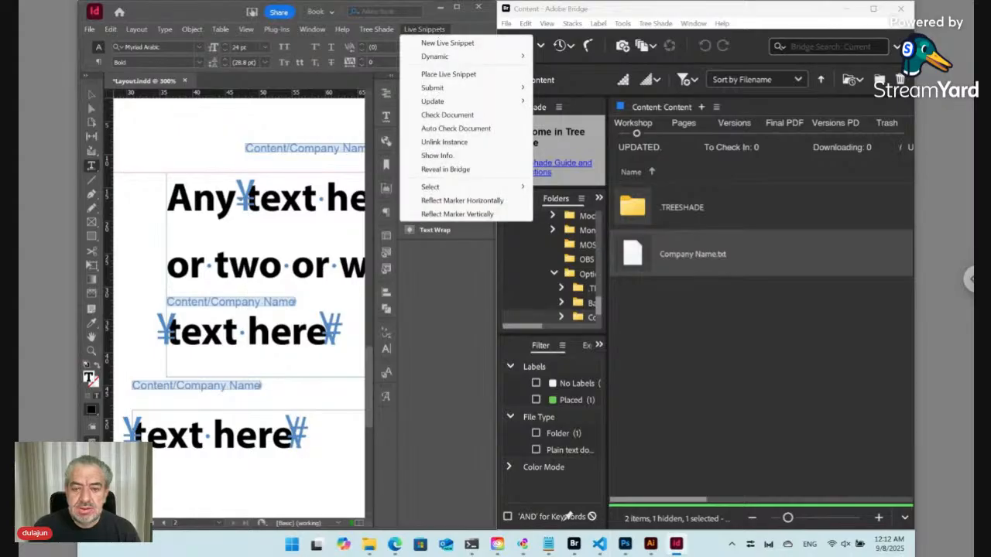
pyautogui.moveTo(460, 190)
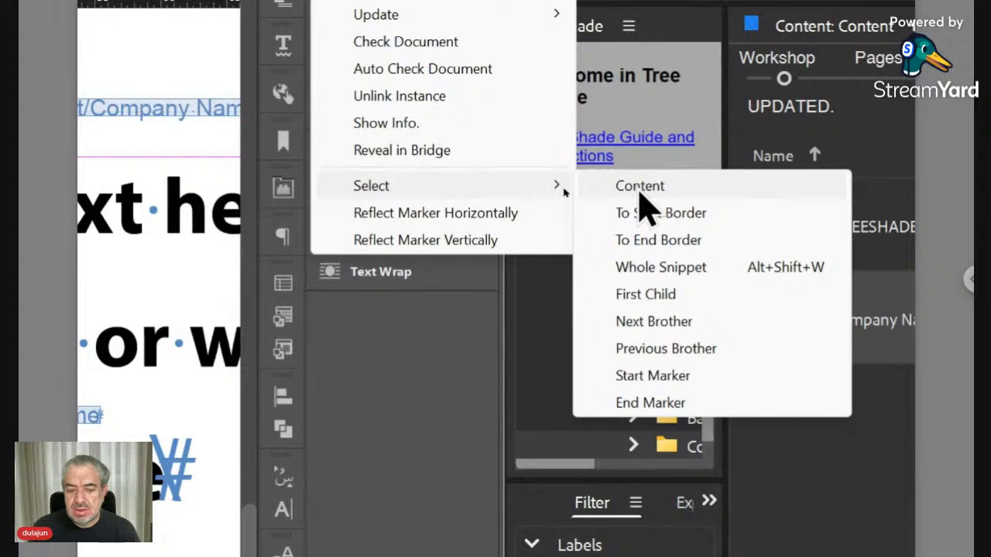
pyautogui.click(640, 187)
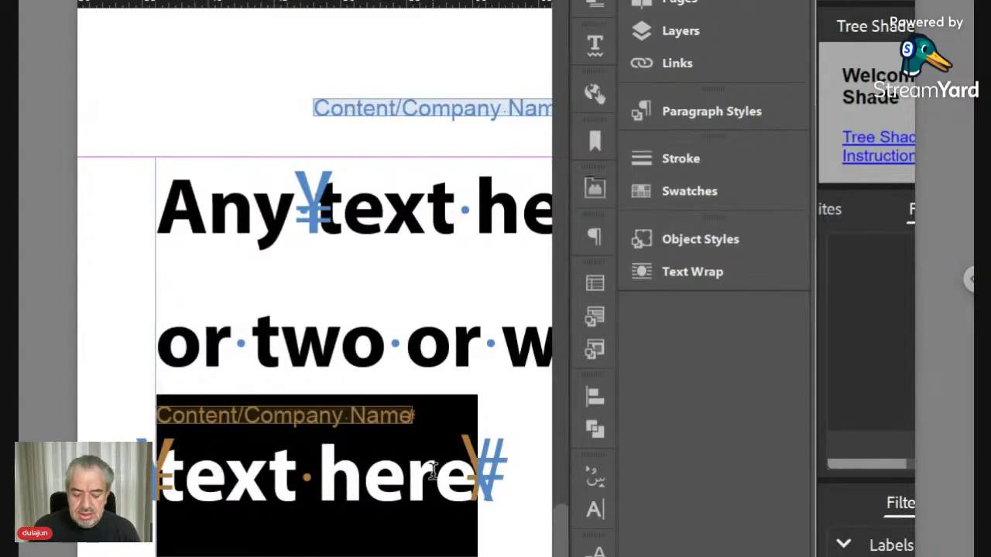
pyautogui.write('ne')
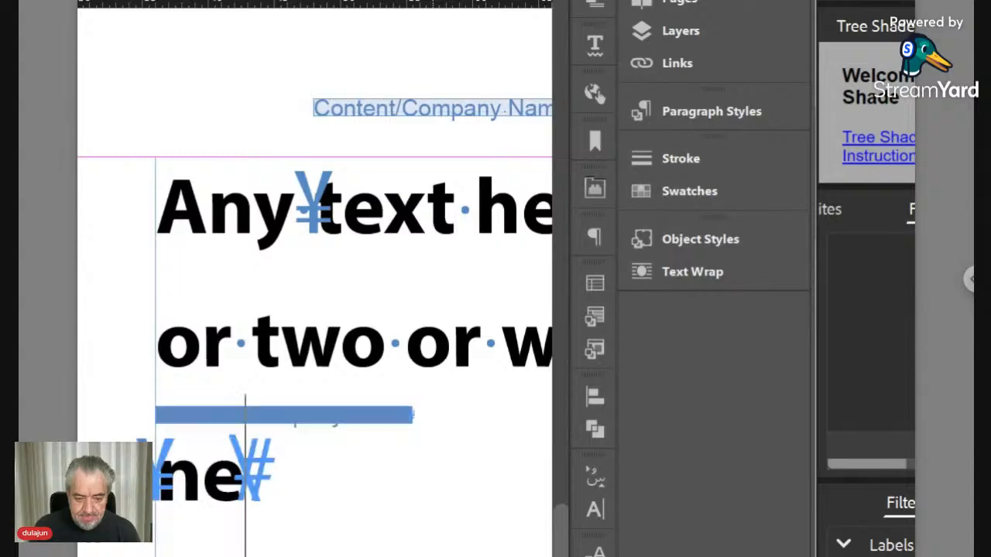
pyautogui.write('w text')
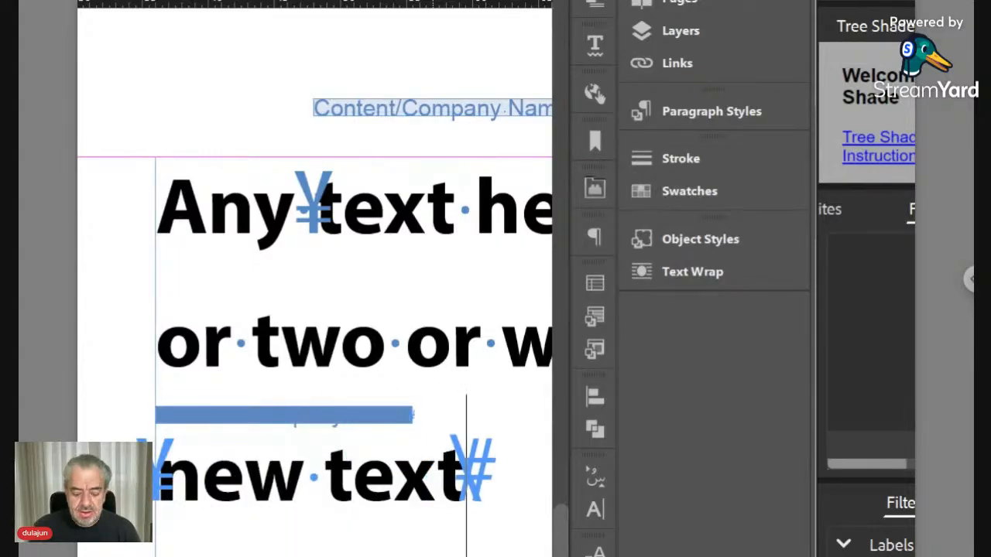
# Submit only the selected Company Name live snippet with its edited text.
pyautogui.hotkey('ctrl', '-')
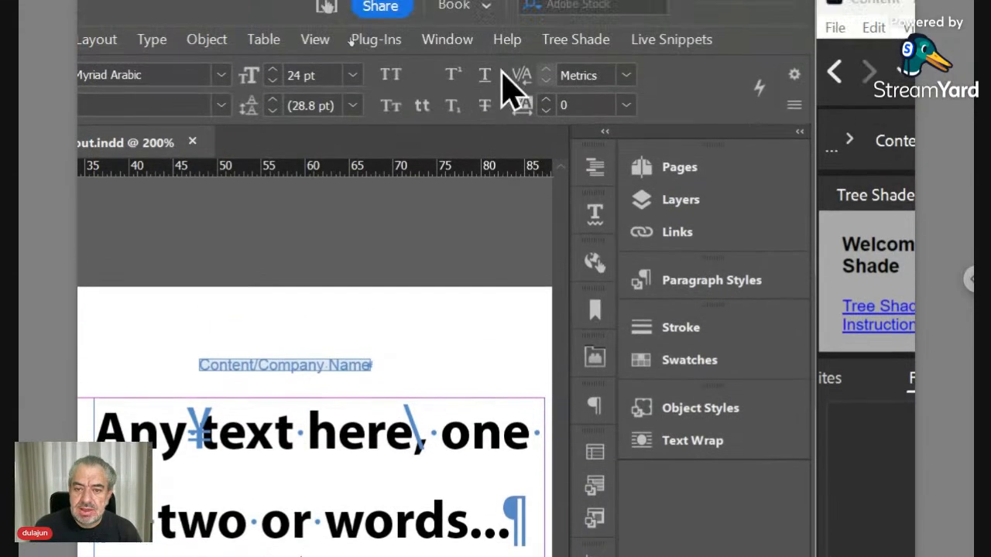
pyautogui.click(668, 42)
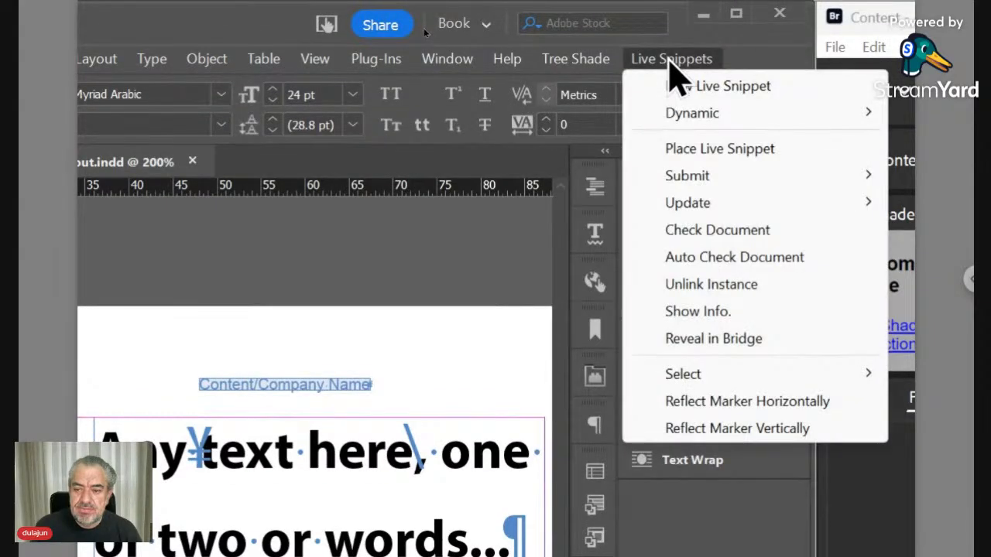
pyautogui.moveTo(713, 186)
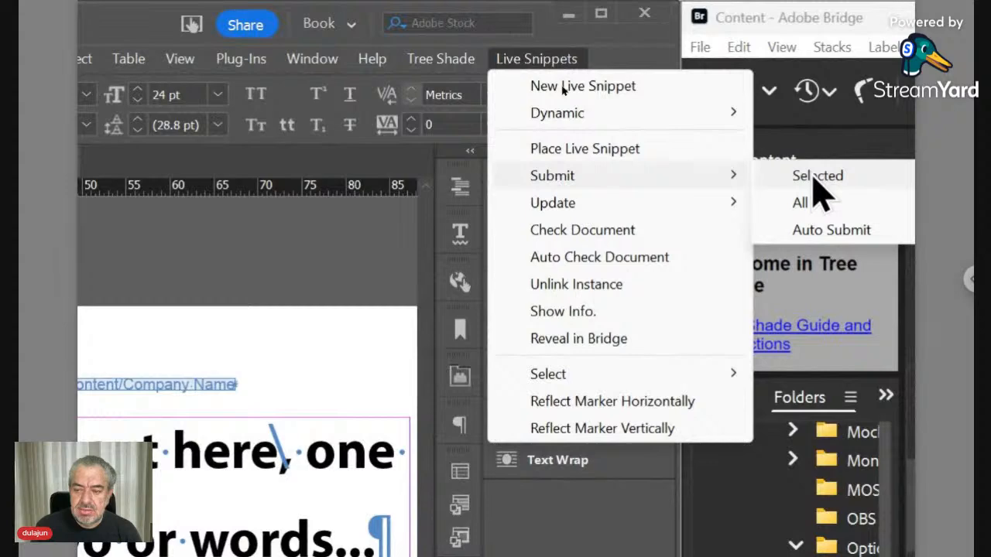
pyautogui.click(814, 176)
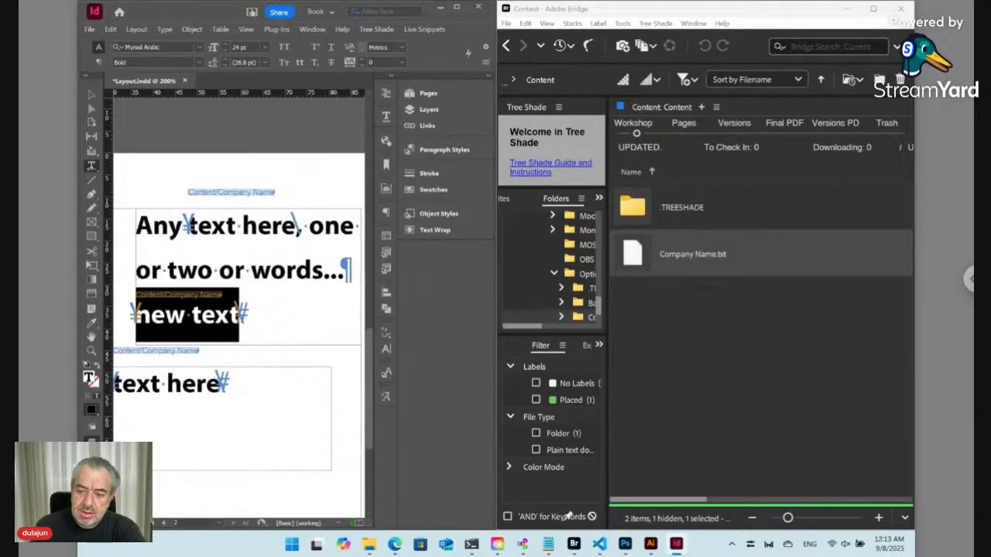
# Open Company Name.txt in Bridge and examine the content submitted to it.
pyautogui.doubleClick(634, 254)
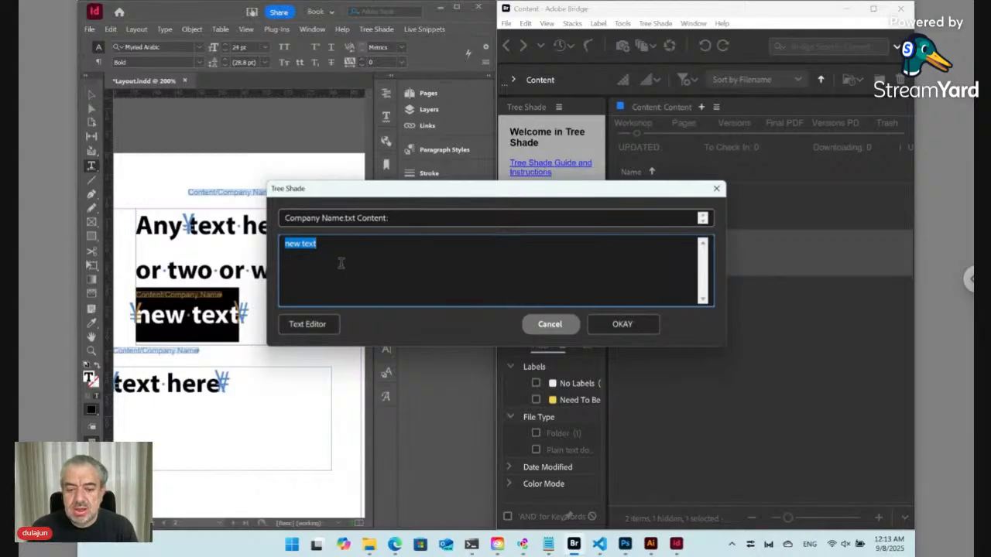
pyautogui.moveTo(548, 545)
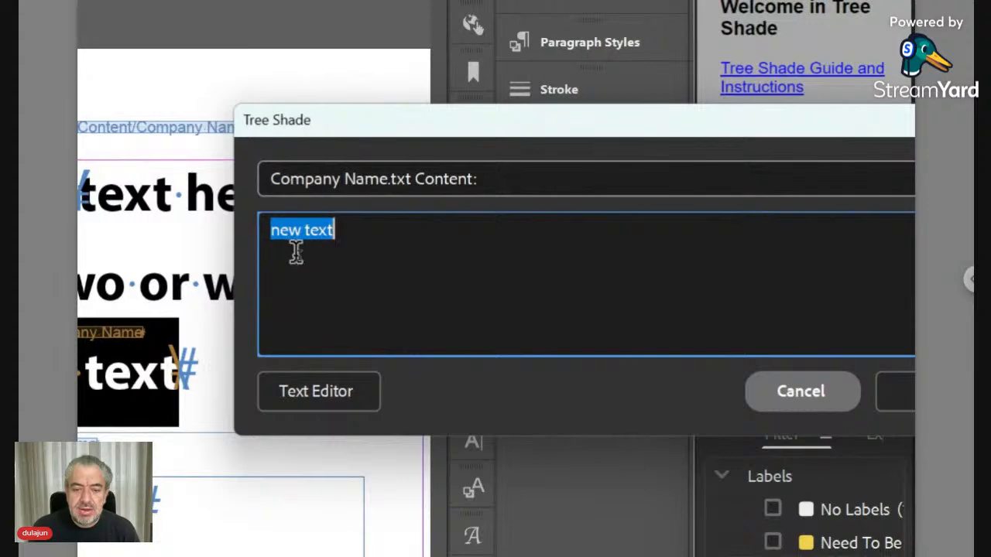
# Dismiss the Company Name.txt content dialog and update all live snippets in the InDesign layout.
pyautogui.click(802, 395)
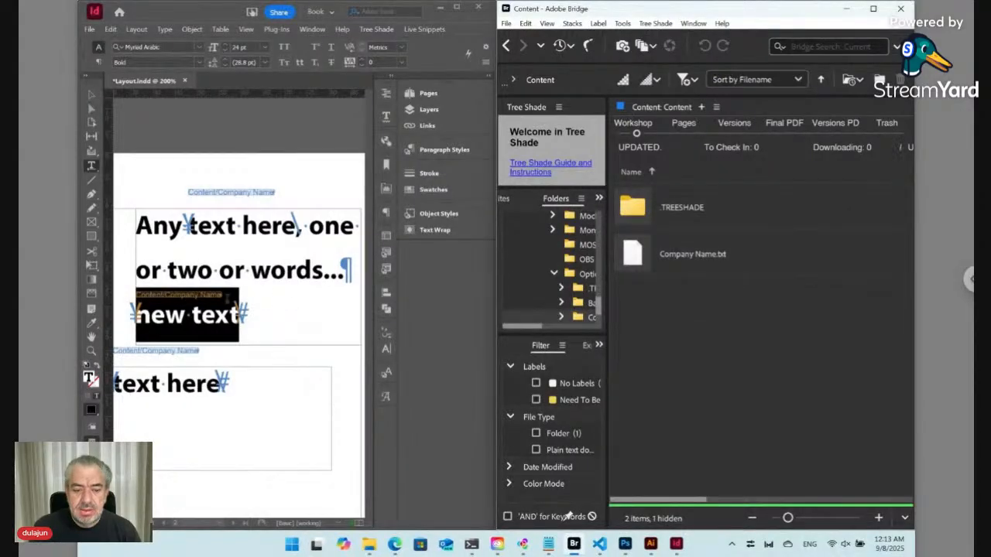
pyautogui.click(203, 313)
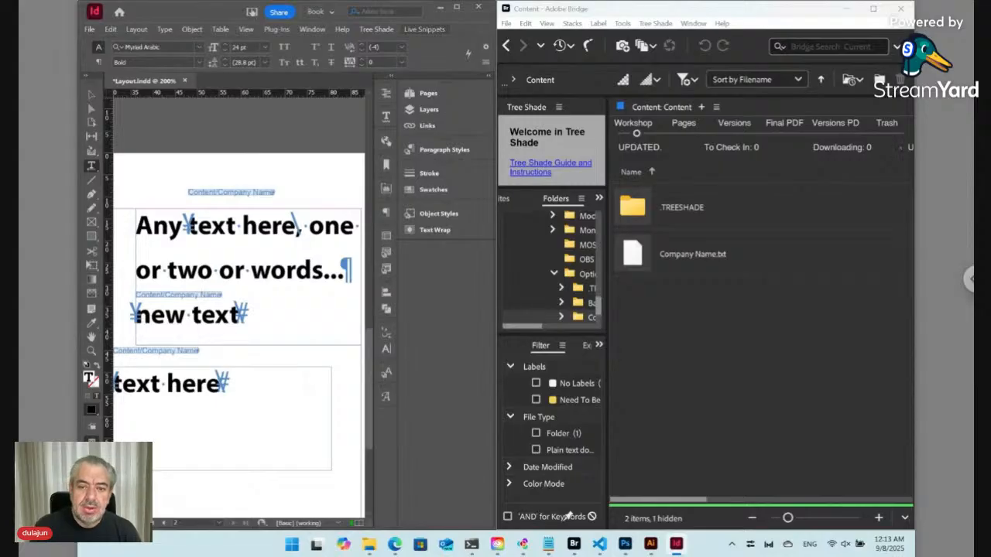
pyautogui.click(424, 30)
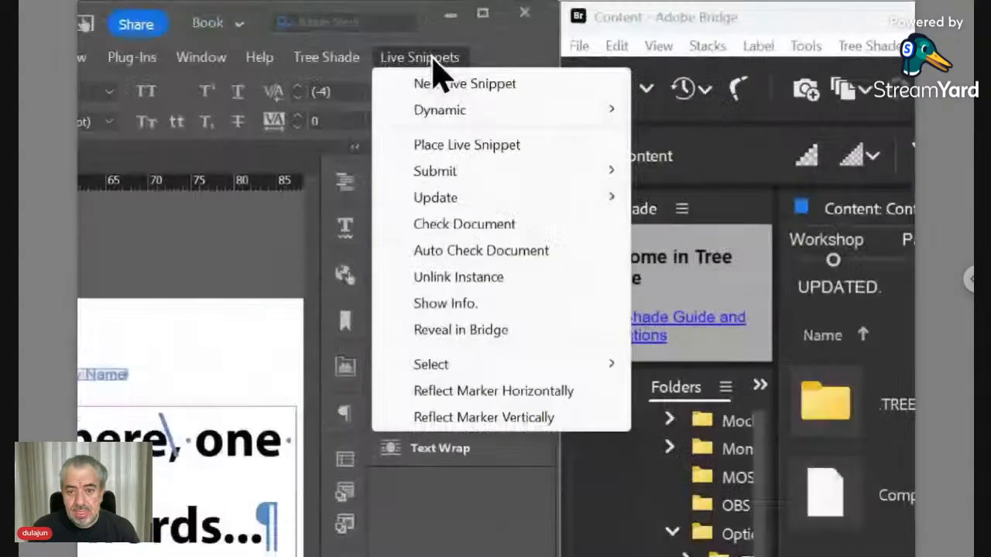
pyautogui.moveTo(446, 104)
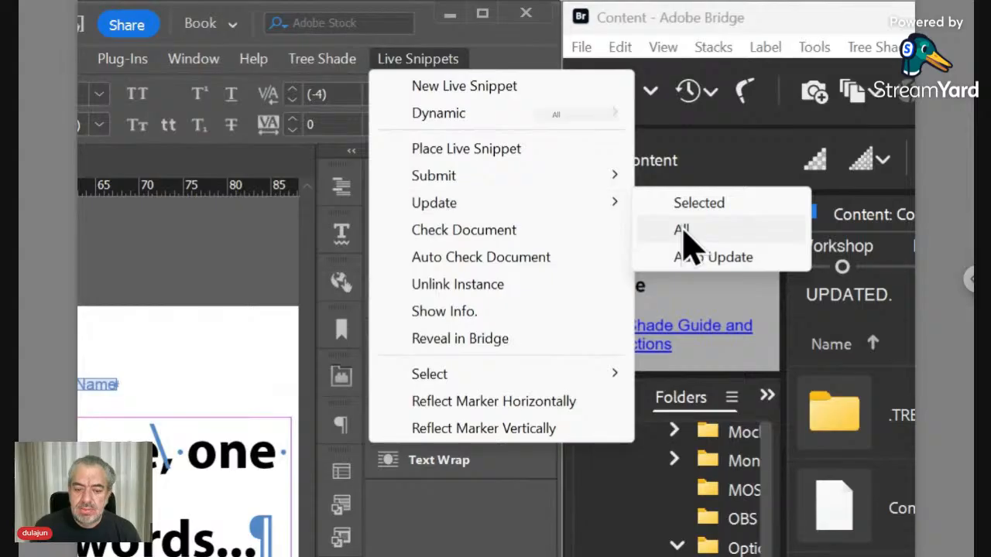
pyautogui.click(683, 229)
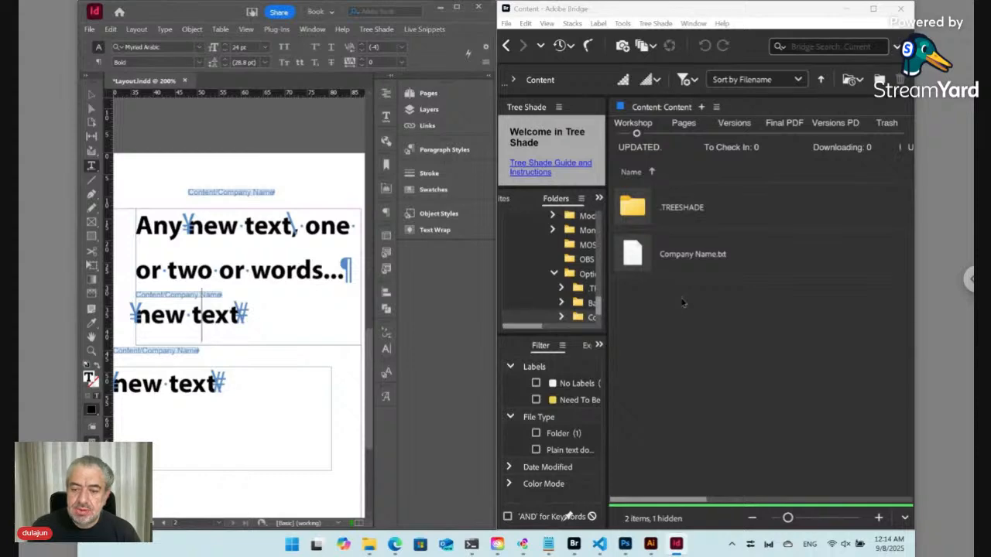
# Create a new Tree Shade file from the Plain template in Bridge's Content folder and name it "Script".
pyautogui.click(662, 24)
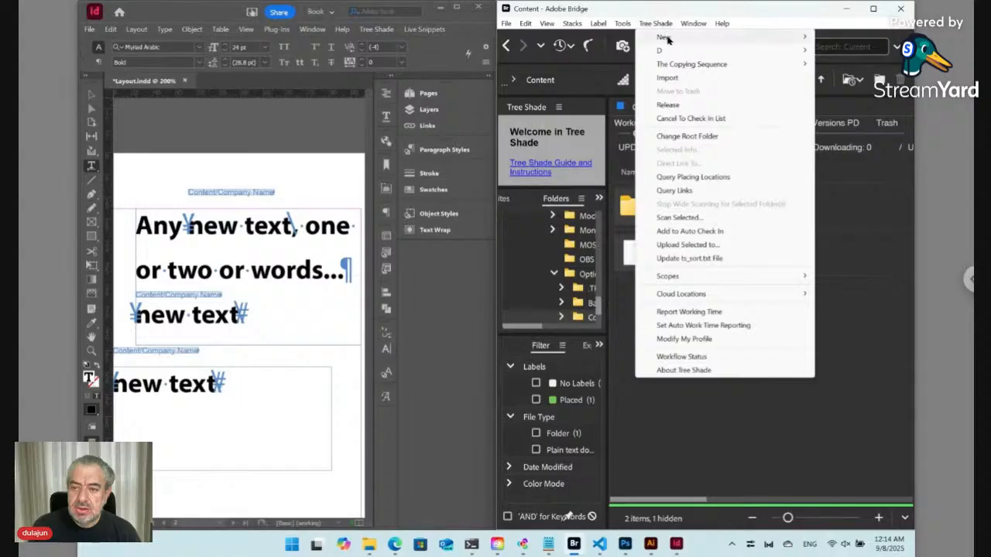
pyautogui.moveTo(671, 40)
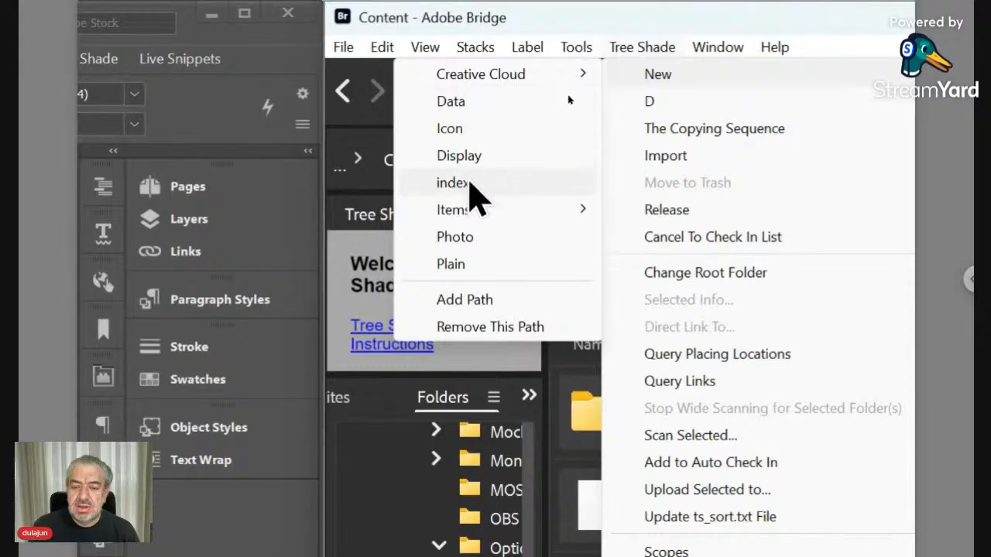
pyautogui.moveTo(470, 217)
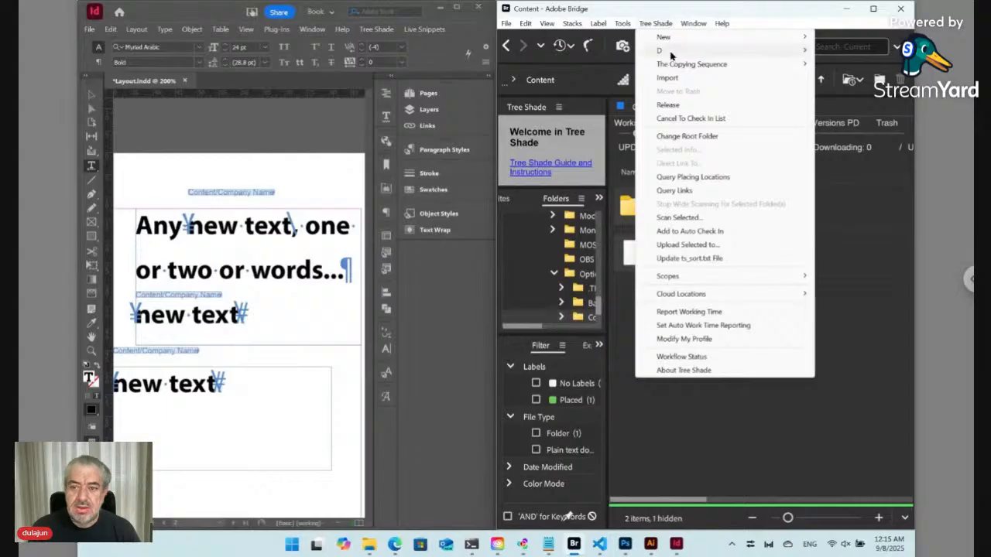
pyautogui.moveTo(663, 51)
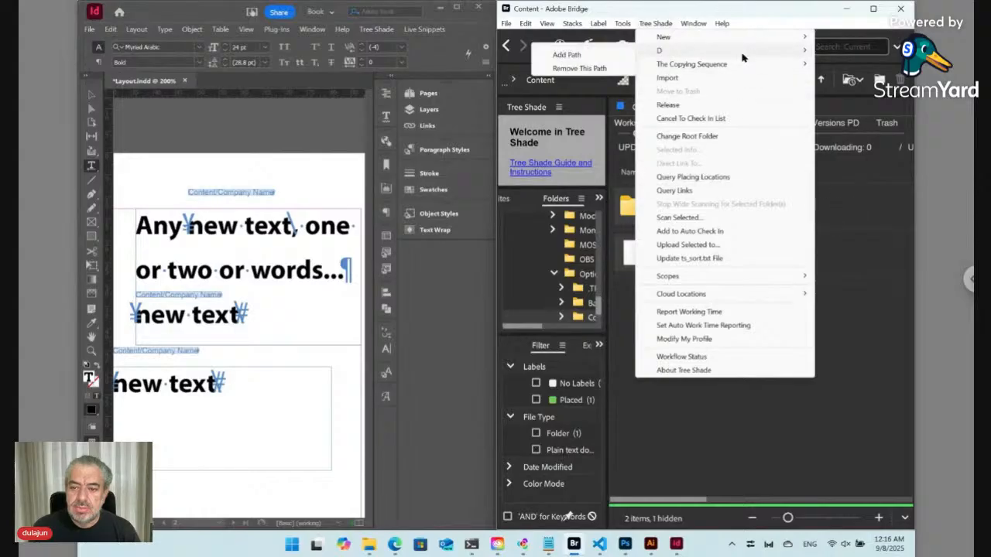
pyautogui.moveTo(686, 38)
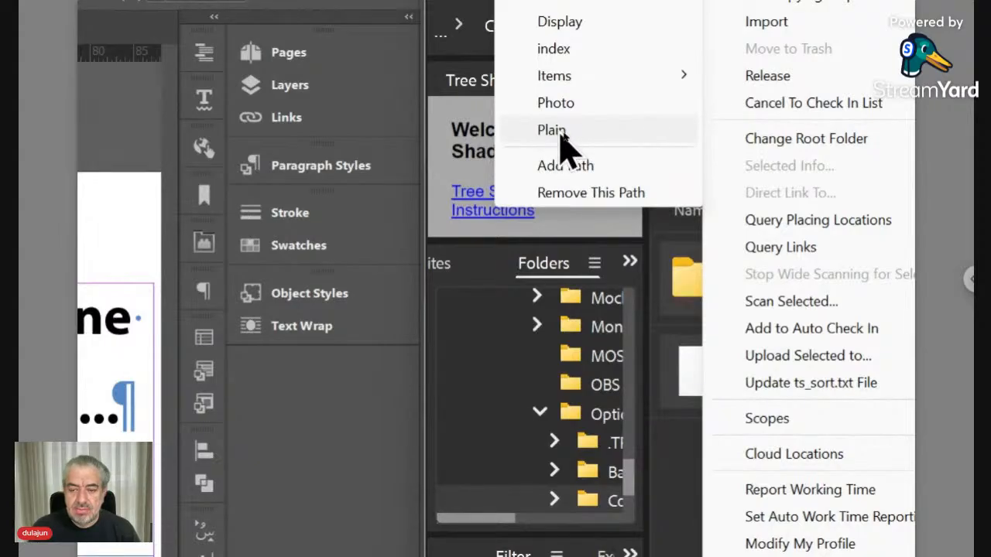
pyautogui.click(561, 131)
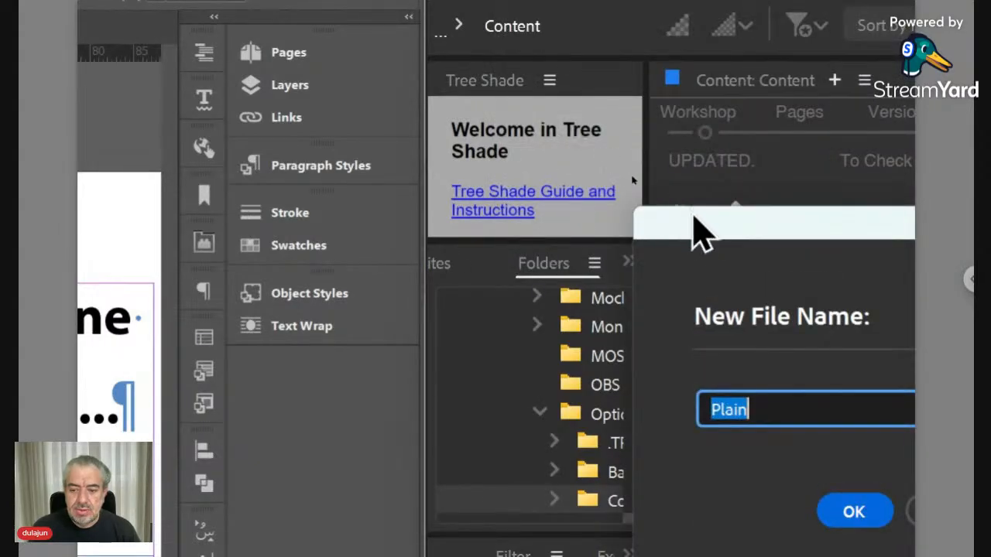
pyautogui.moveTo(692, 228); pyautogui.dragTo(533, 113)
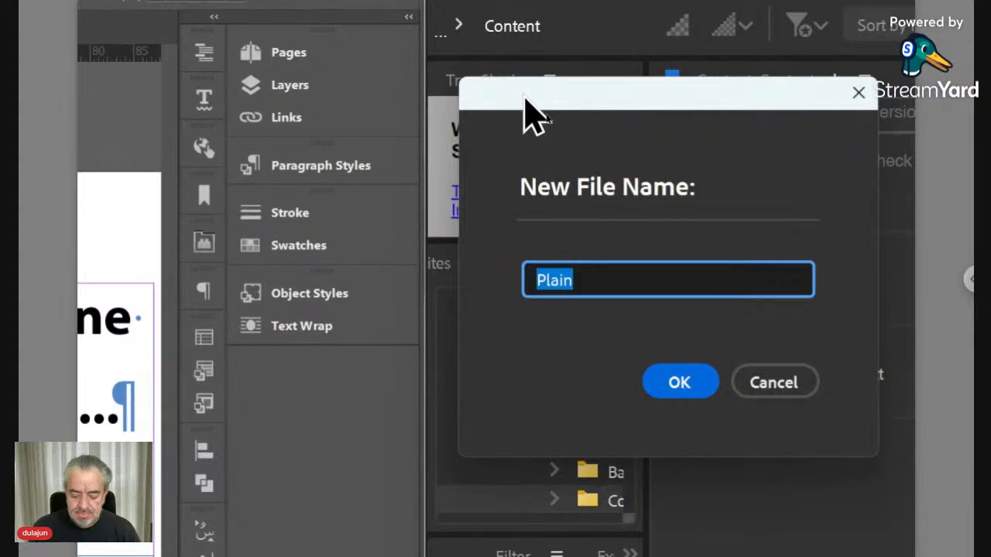
pyautogui.write('S')
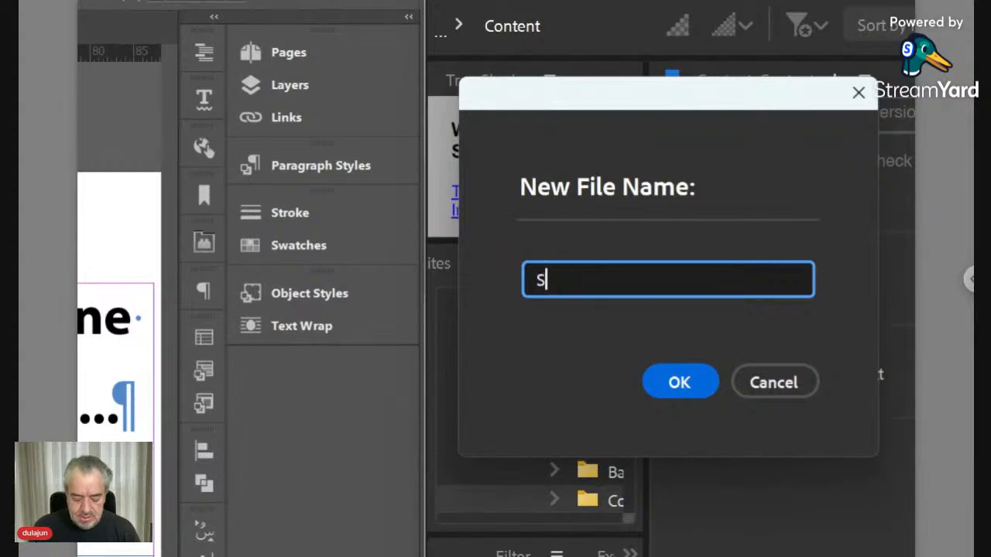
pyautogui.write('cript')
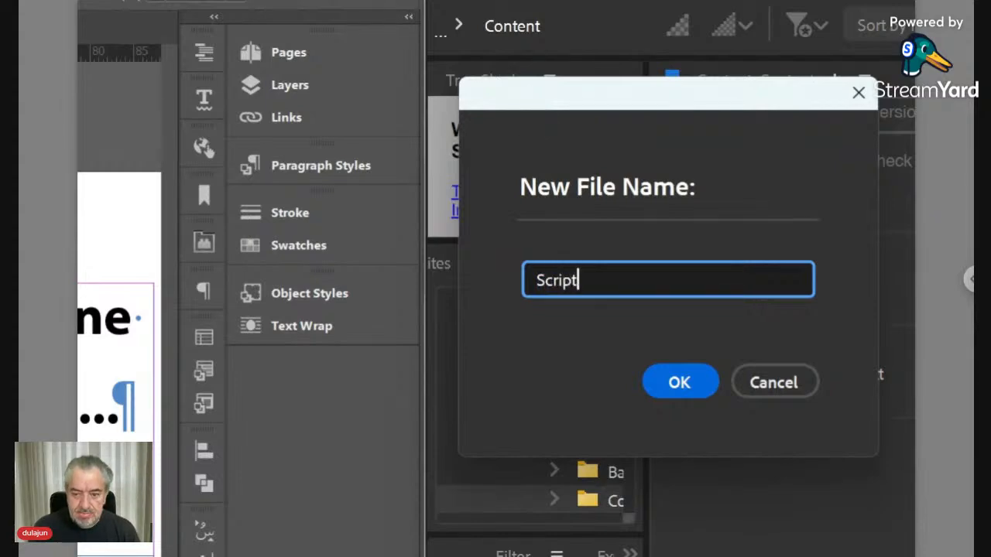
pyautogui.click(681, 387)
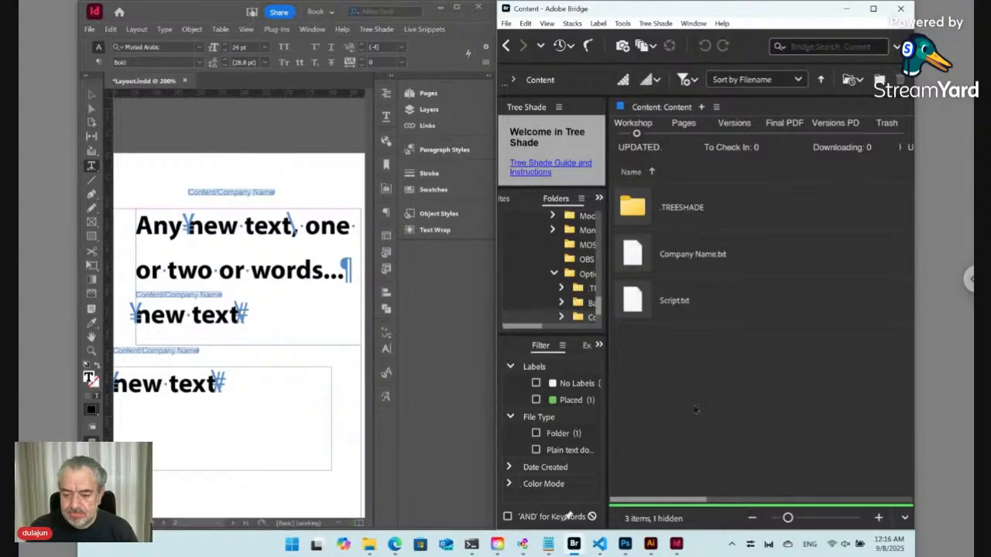
# Rename Script.txt to Script.jsx and accept the file extension change.
pyautogui.click(689, 314)
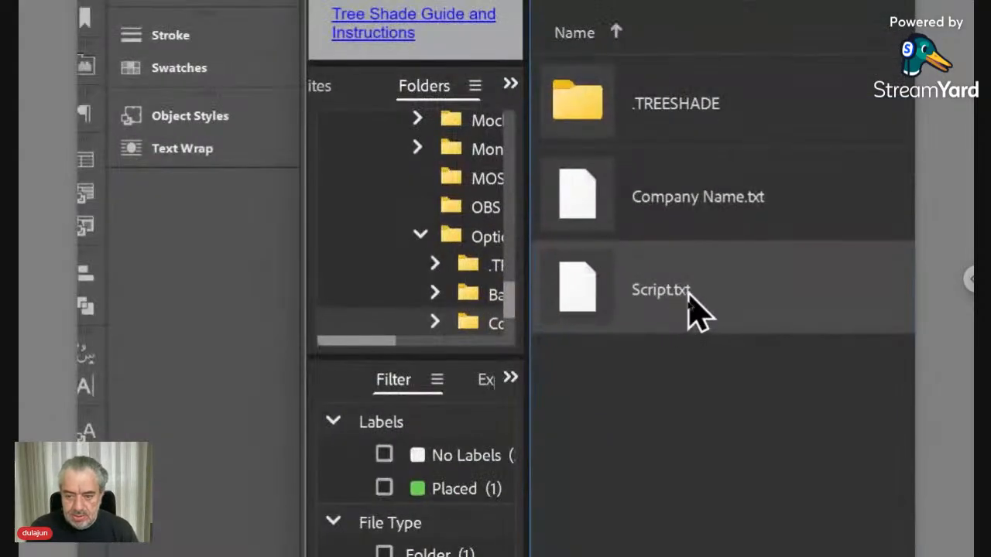
pyautogui.click(692, 301)
pyautogui.click(706, 291)
pyautogui.press('BackSpace')
pyautogui.press('BackSpace')
pyautogui.press('BackSpace')
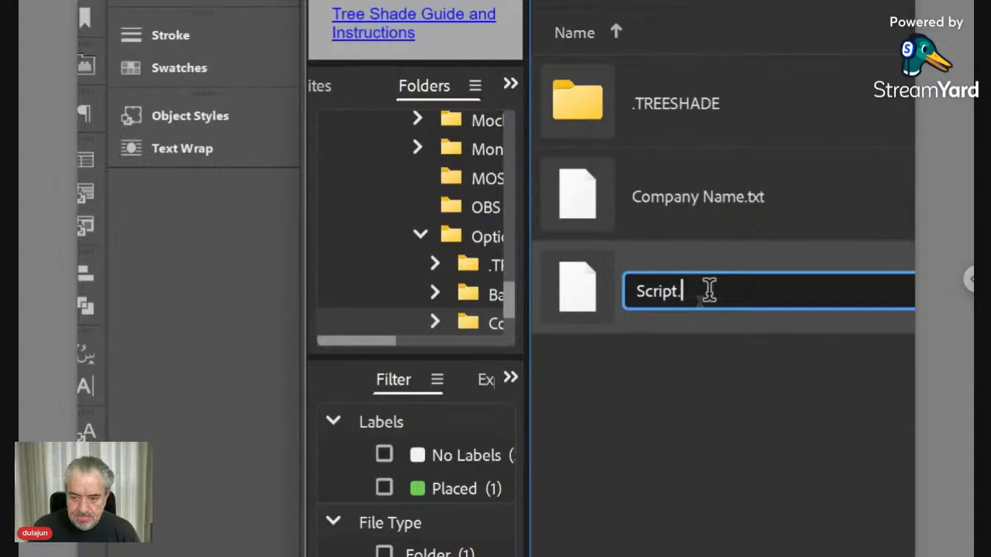
pyautogui.write('j')
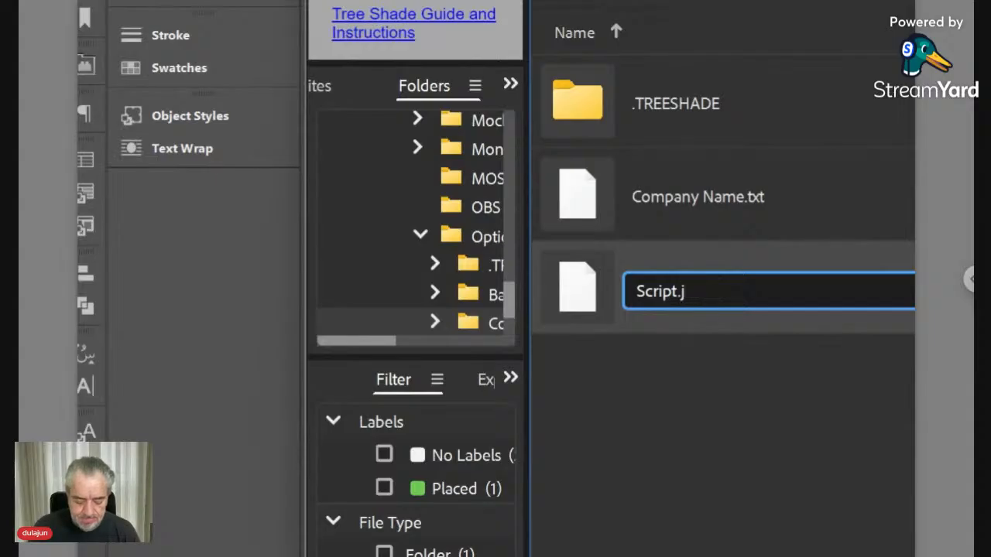
pyautogui.write('sx')
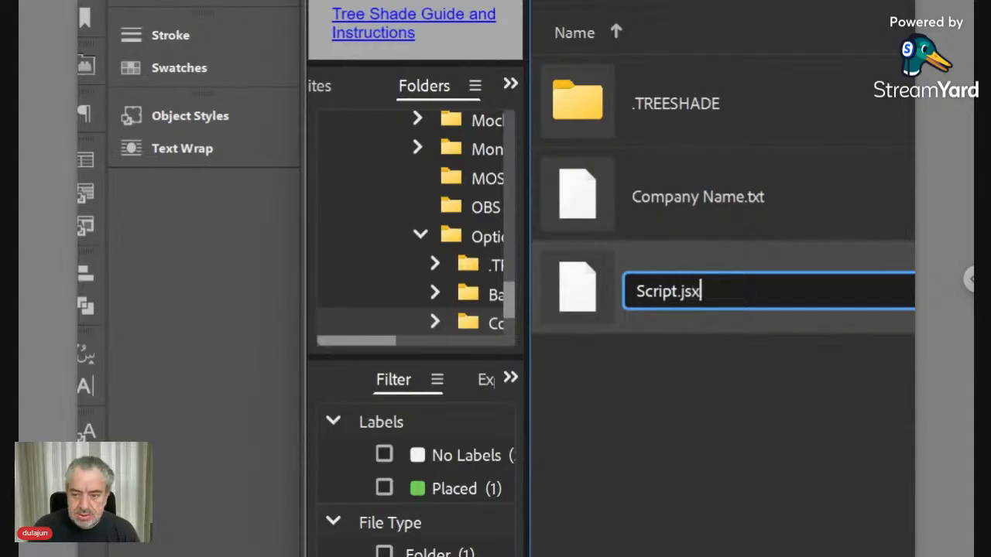
pyautogui.press('Return')
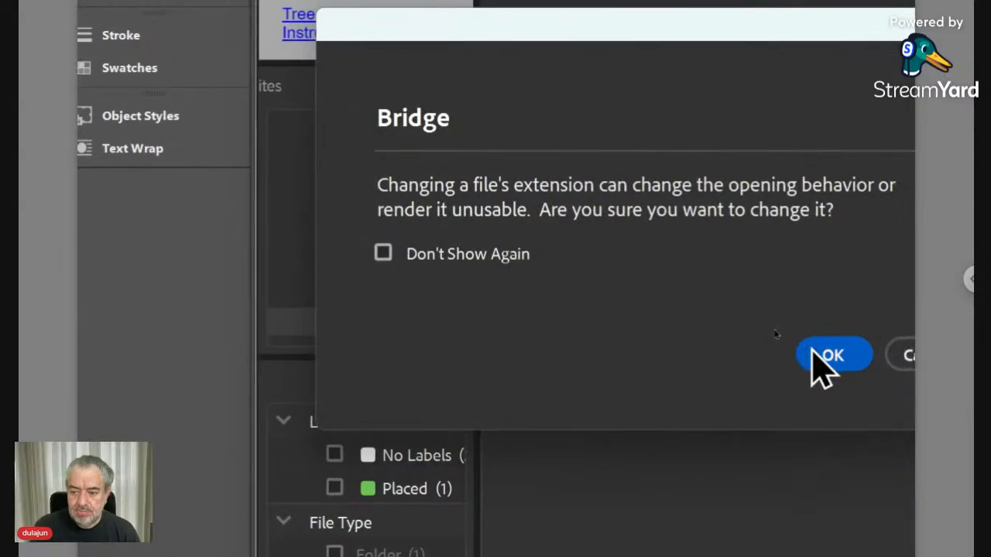
pyautogui.click(865, 357)
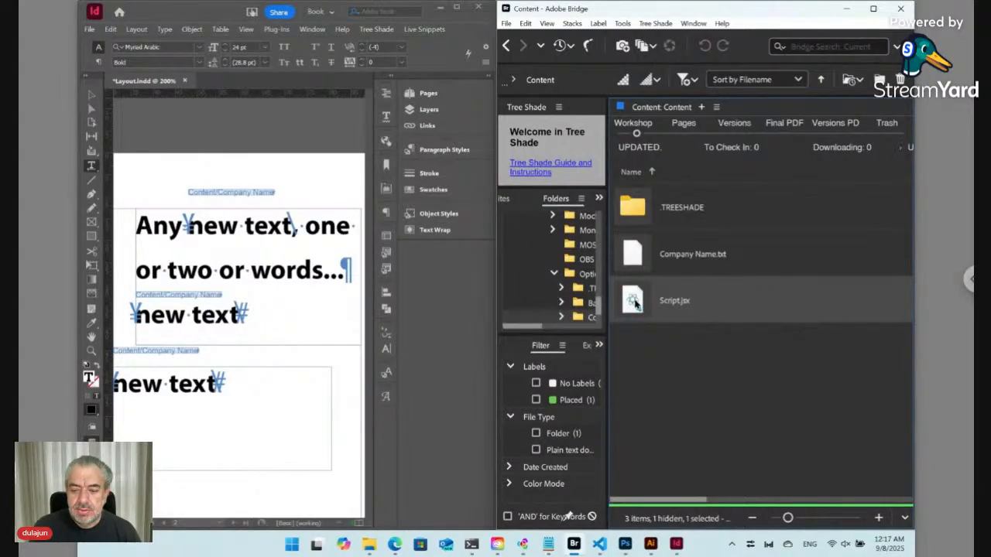
# Open Script.jsx from Bridge in Visual Studio Code.
pyautogui.moveTo(634, 302); pyautogui.dragTo(497, 255)
pyautogui.hotkey('alt', 'Tab')
pyautogui.hotkey('alt', 'Tab')
pyautogui.hotkey('alt', 'Tab')
pyautogui.hotkey('alt', 'Tab')
pyautogui.hotkey('alt', 'Tab')
pyautogui.hotkey('alt', 'Tab')
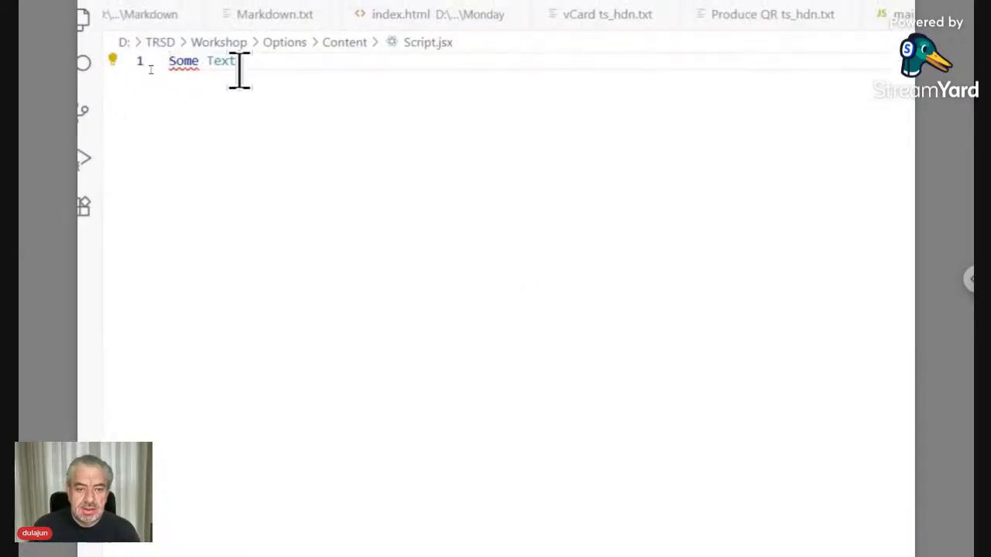
# Replace the placeholder text in Script.jsx with alert ("Hello World!"); and save the file.
pyautogui.tripleClick(232, 75)
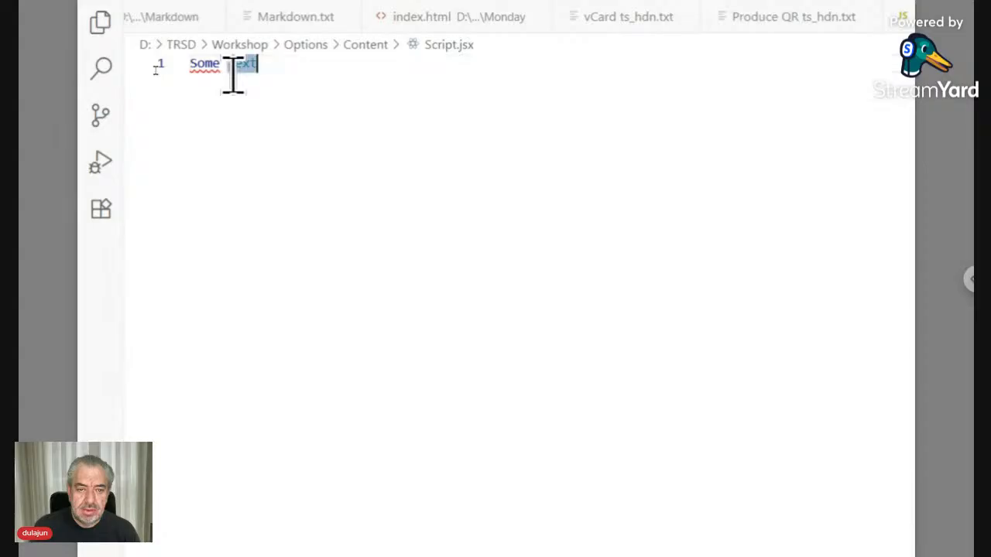
pyautogui.write('alert')
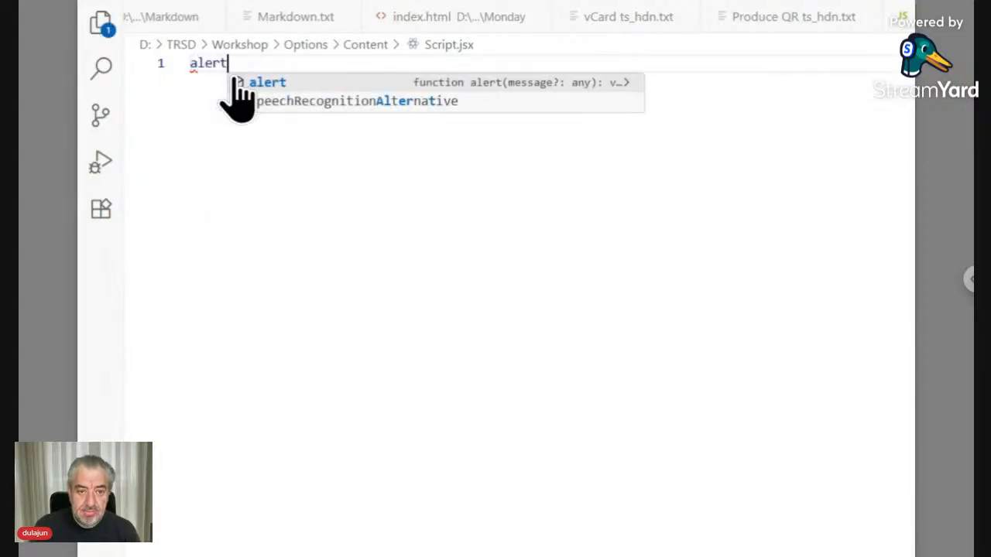
pyautogui.press('Escape')
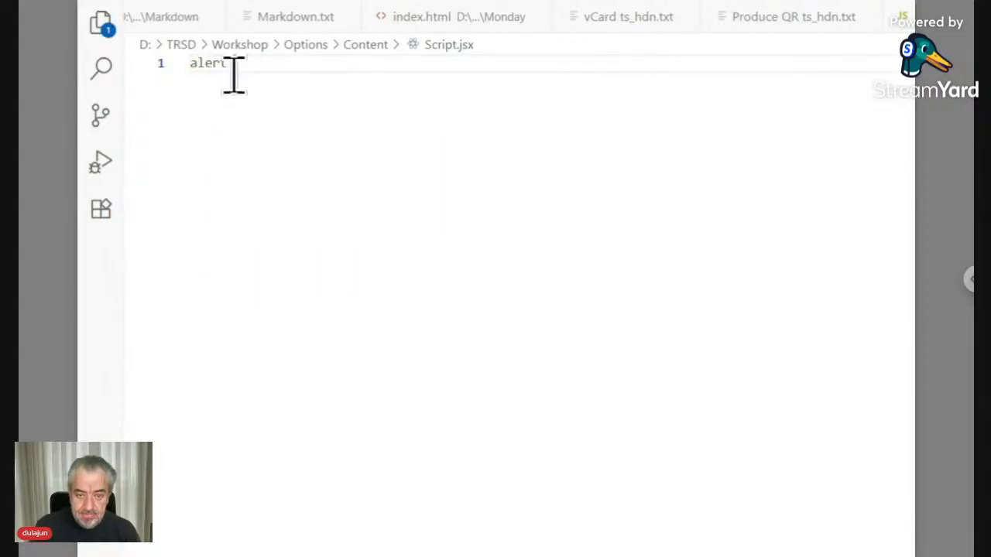
pyautogui.write('(')
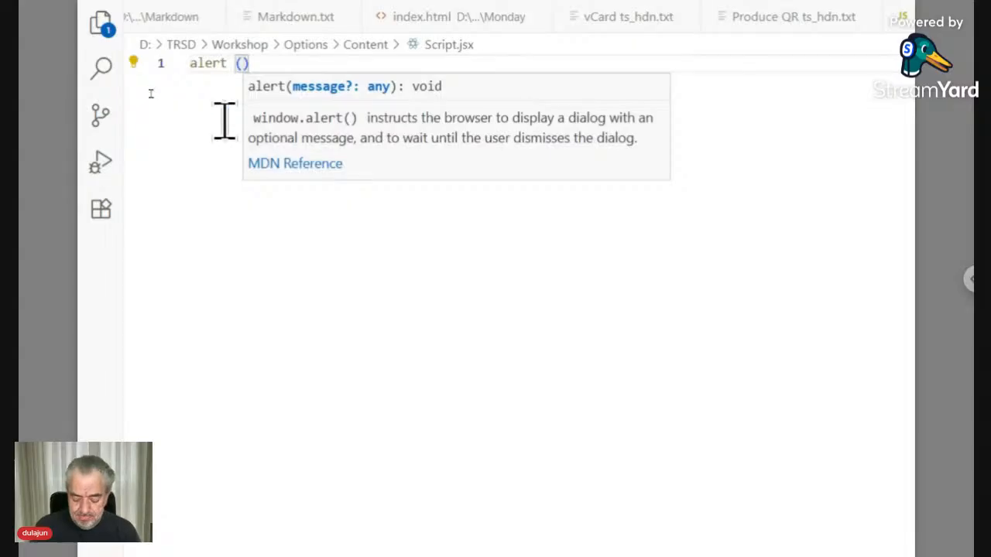
pyautogui.write('"')
pyautogui.write('Hello')
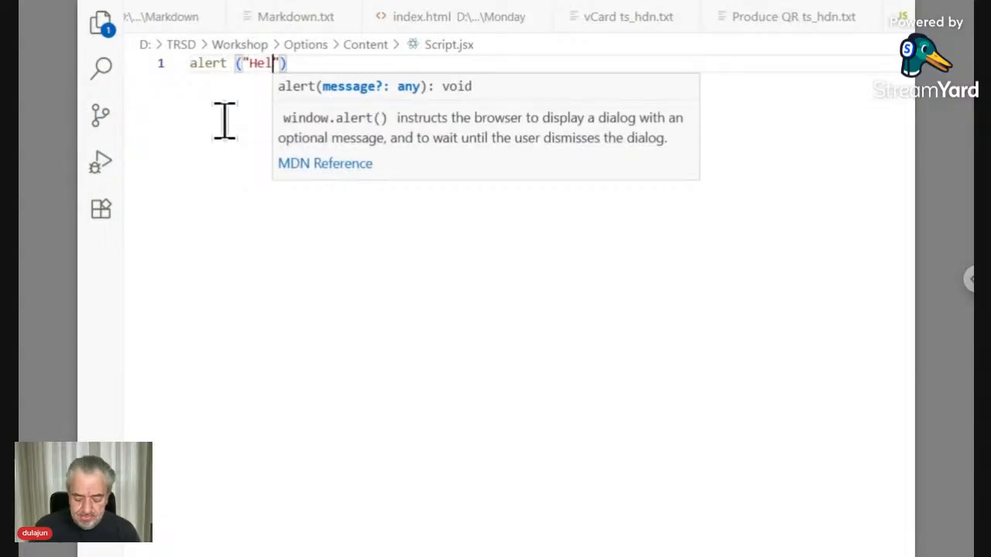
pyautogui.write(' Worl')
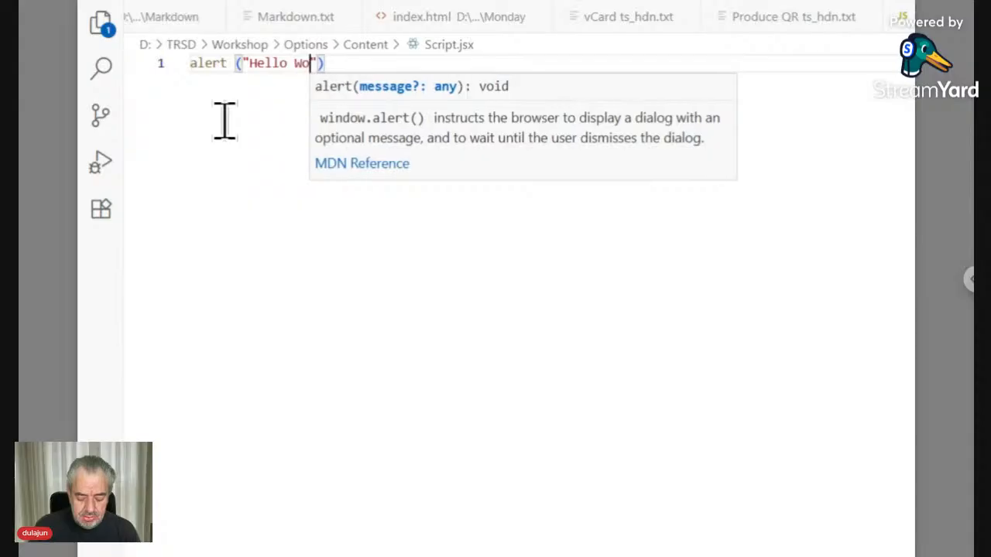
pyautogui.write('d!')
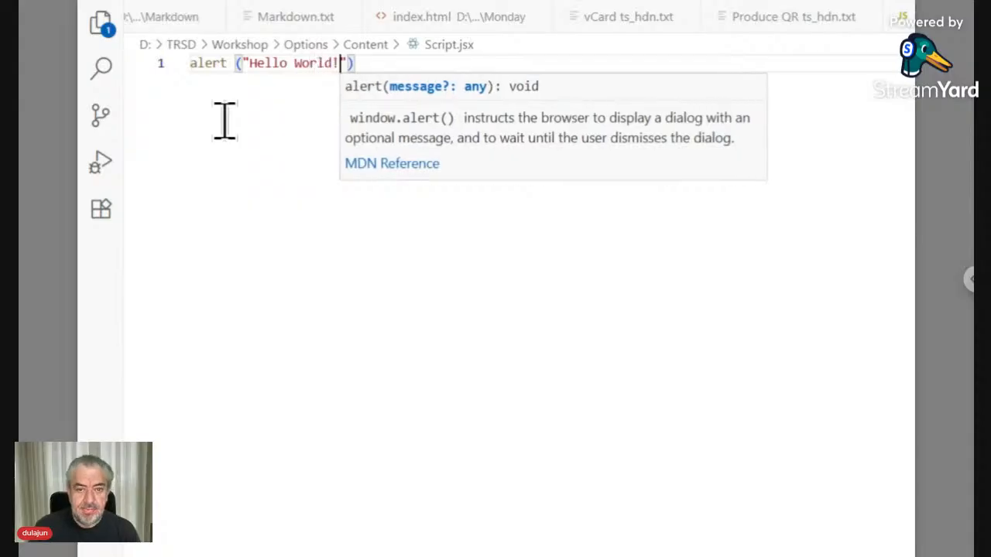
pyautogui.press('End')
pyautogui.write(';')
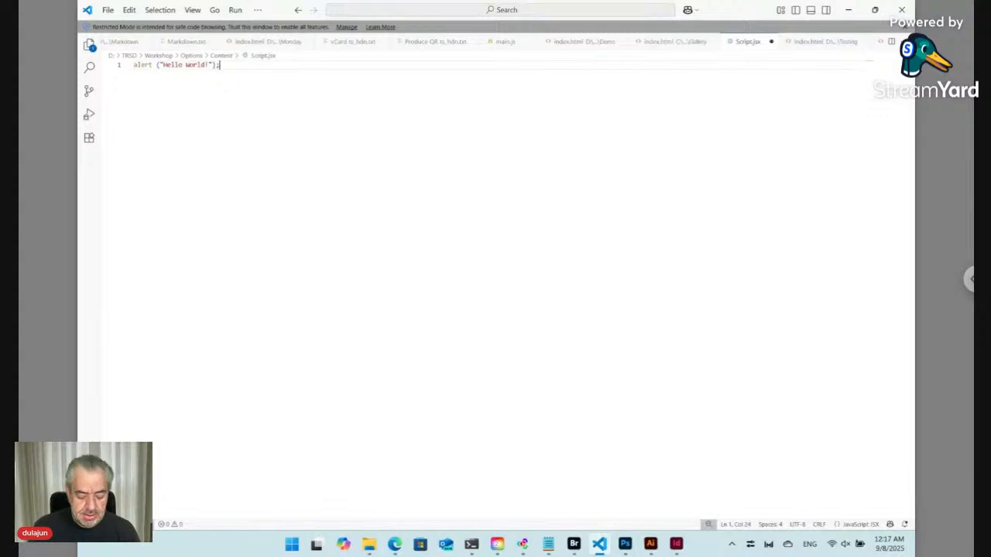
pyautogui.hotkey('ctrl', 's')
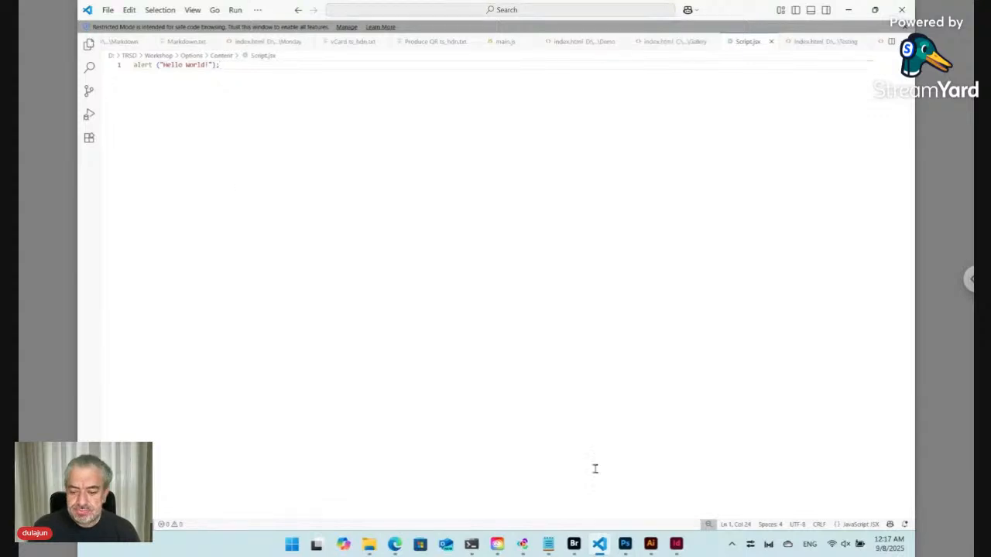
# Switch to InDesign and open the Dynamic Style settings for the first Company Name snippet in the paragraph.
pyautogui.click(676, 544)
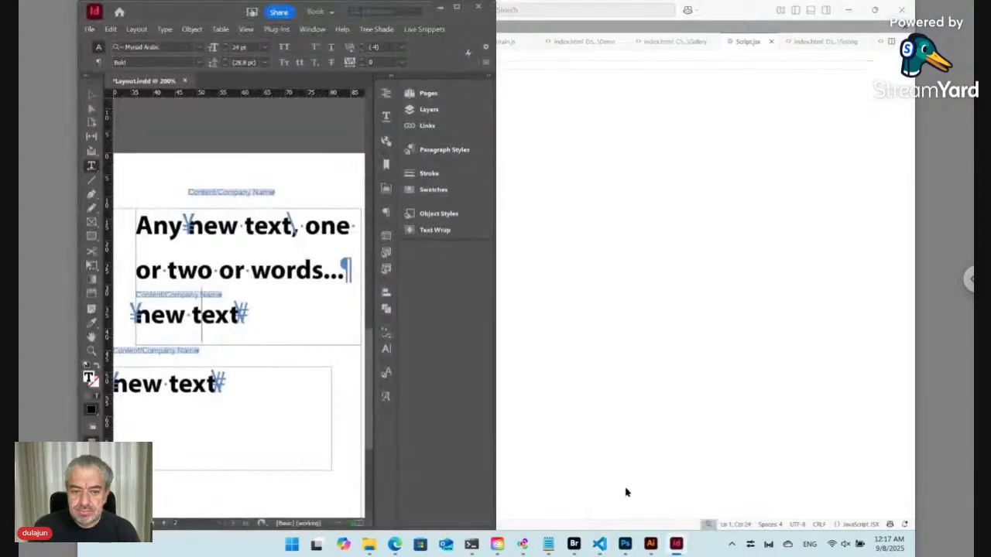
pyautogui.click(246, 225)
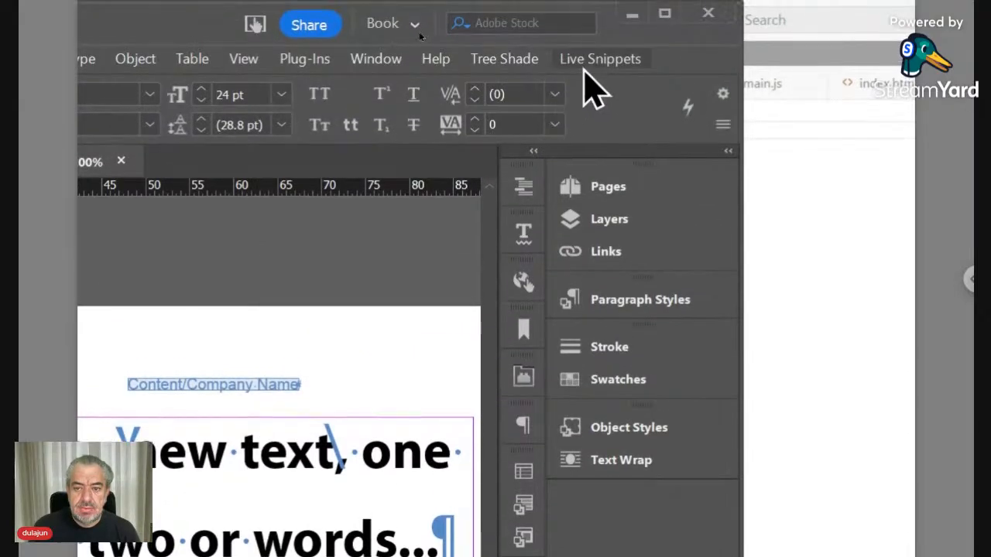
pyautogui.click(593, 59)
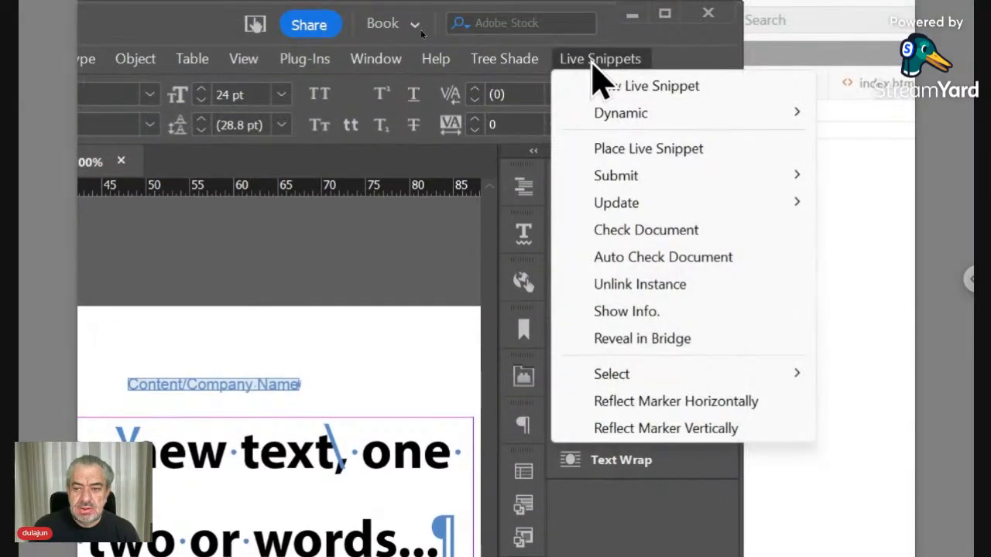
pyautogui.moveTo(640, 136)
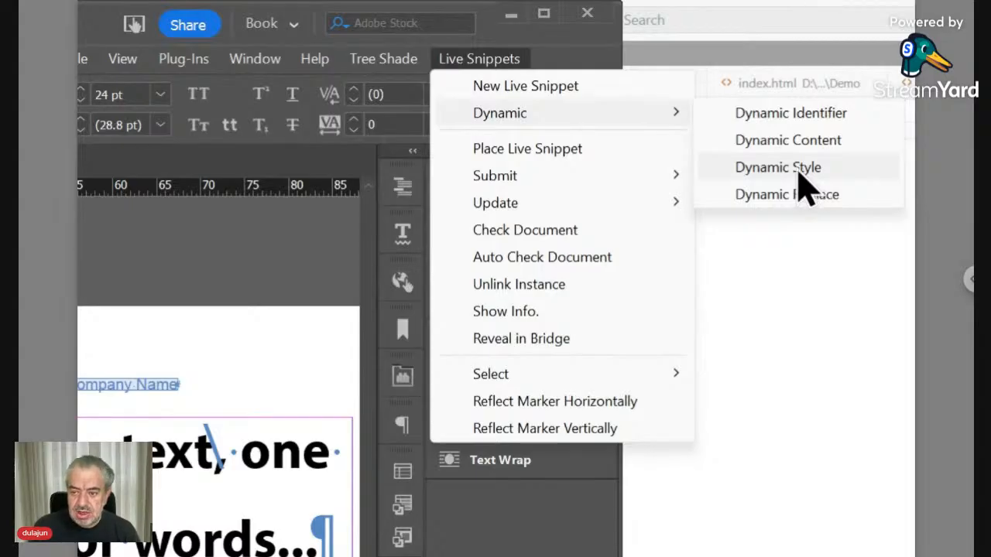
pyautogui.click(800, 171)
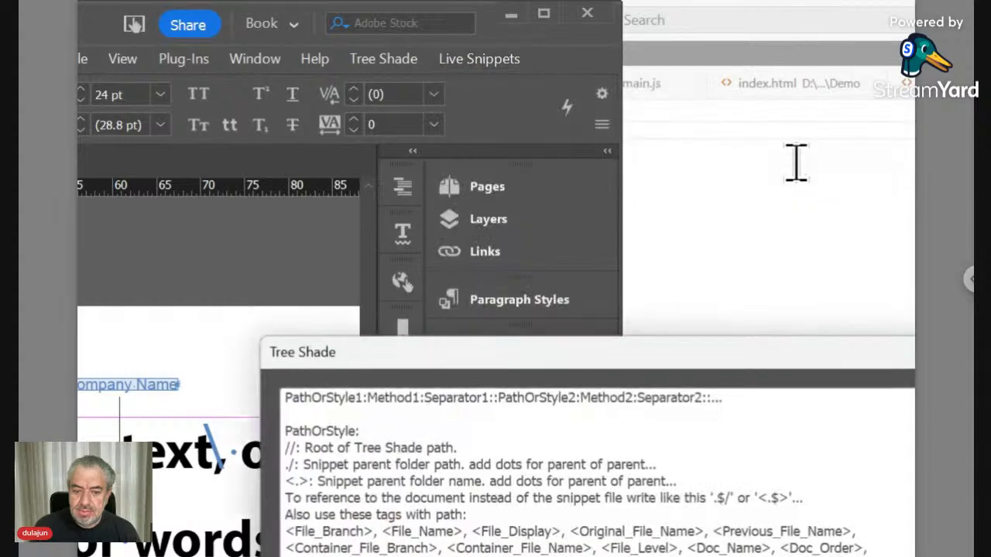
pyautogui.moveTo(646, 368); pyautogui.dragTo(596, 151)
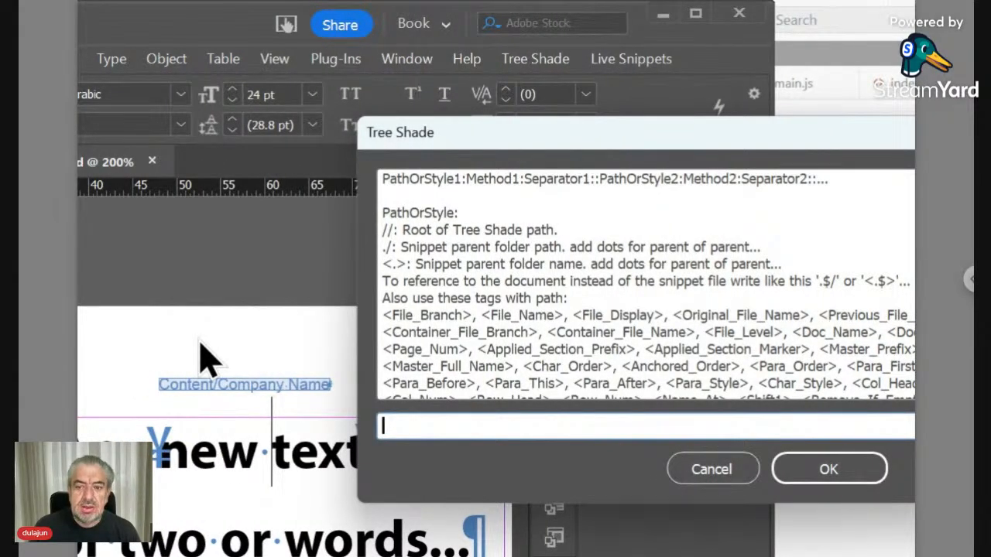
# Apply the dynamic style .$/Content/Script*:CodePara to the Company Name snippet and dismiss the script alert.
pyautogui.write('.')
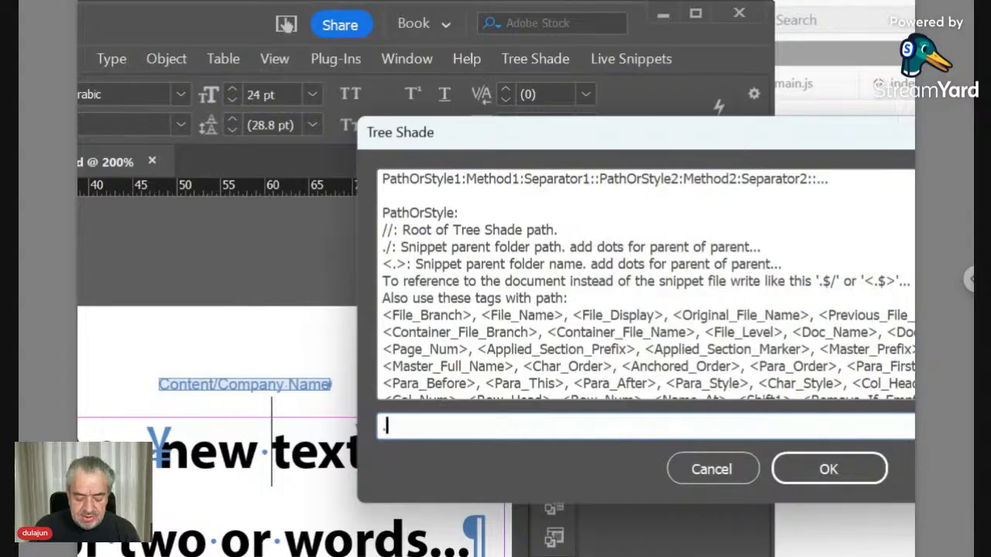
pyautogui.write('$')
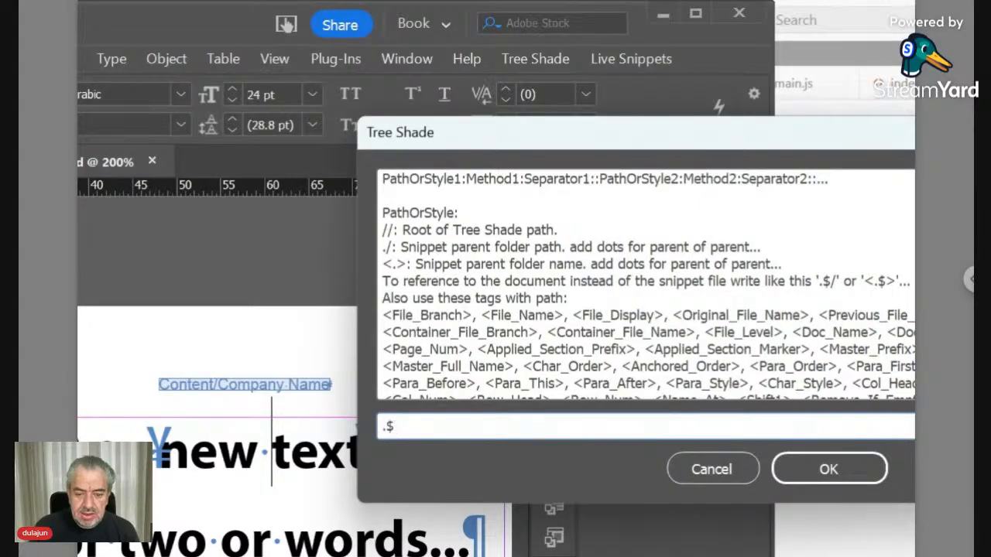
pyautogui.write('/')
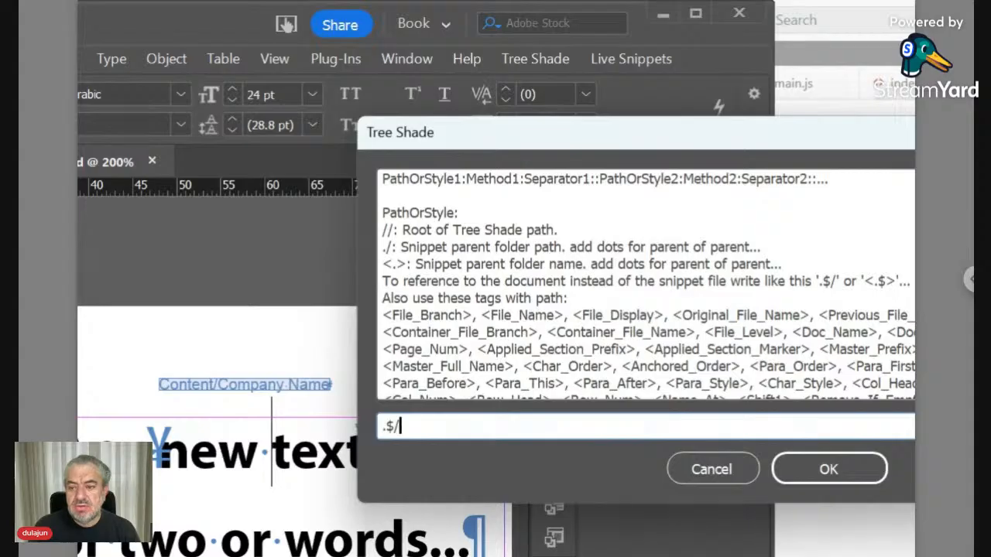
pyautogui.write('Conten')
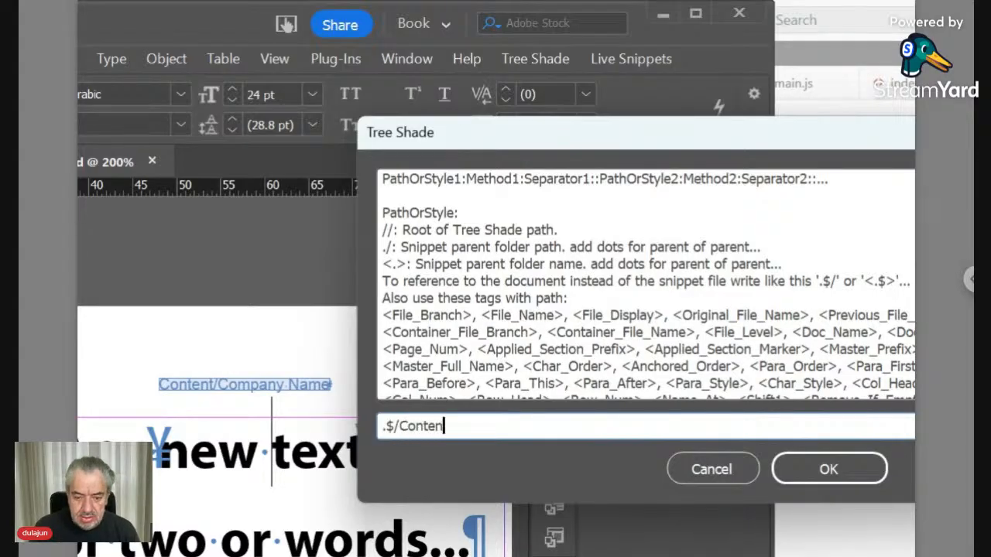
pyautogui.write('t/')
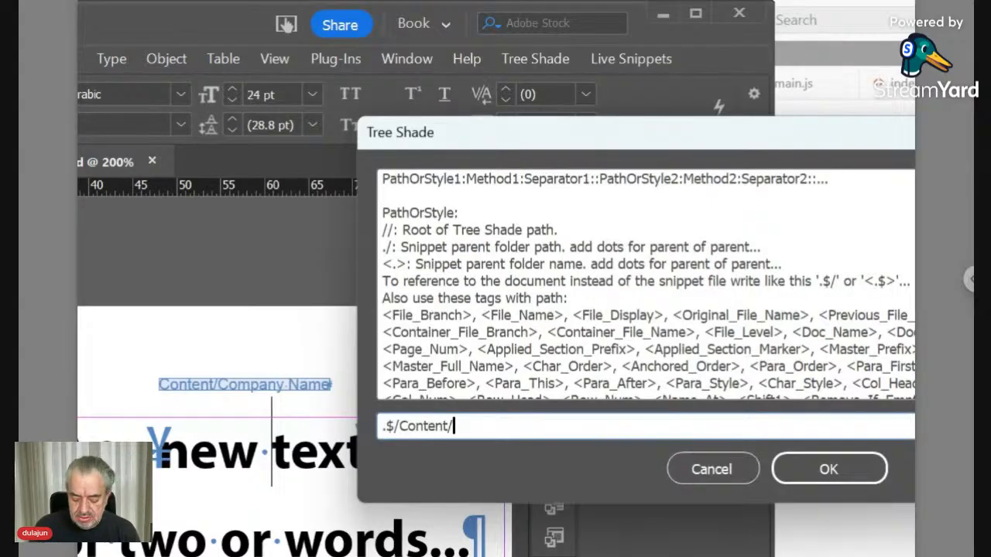
pyautogui.write('Scr')
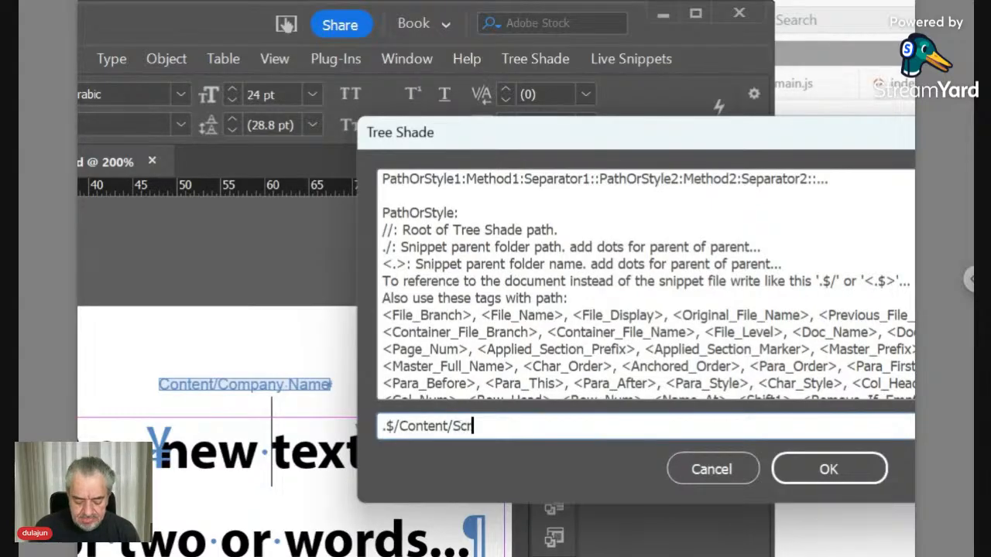
pyautogui.write('ipt')
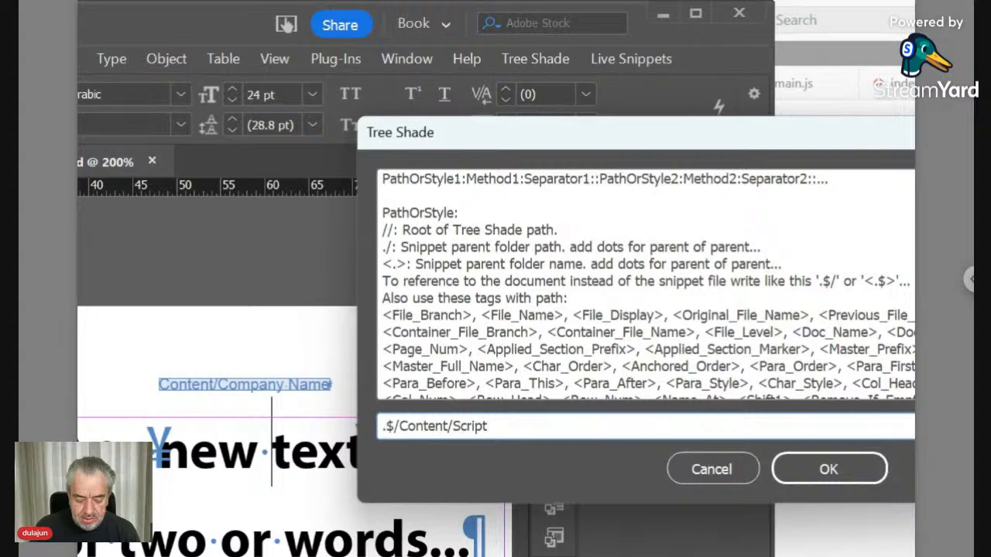
pyautogui.write('*')
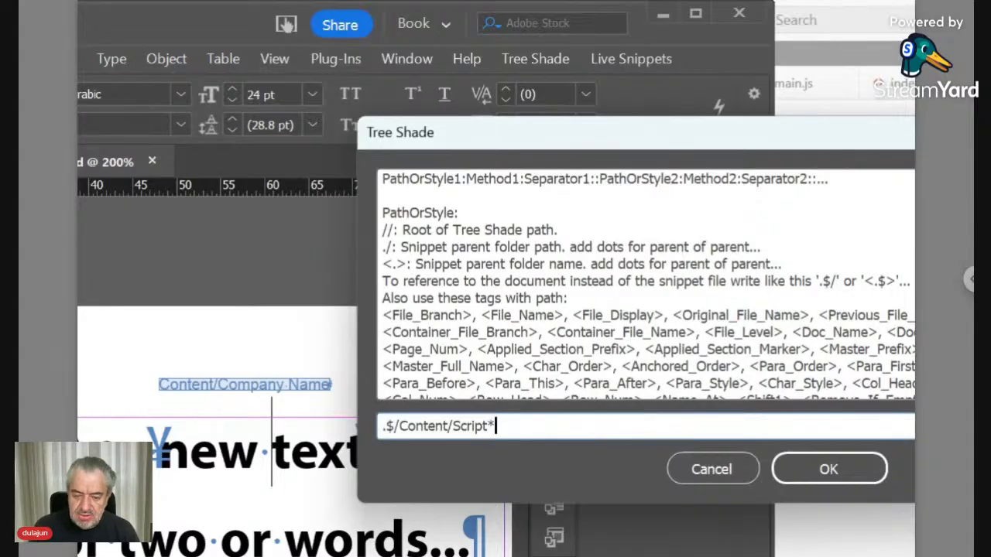
pyautogui.write(':')
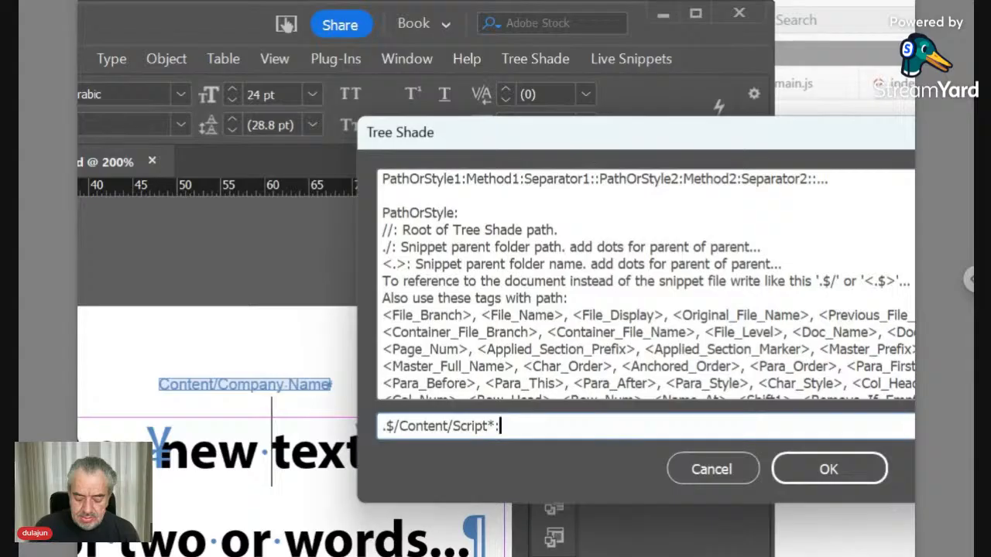
pyautogui.write('Cod')
pyautogui.write('e')
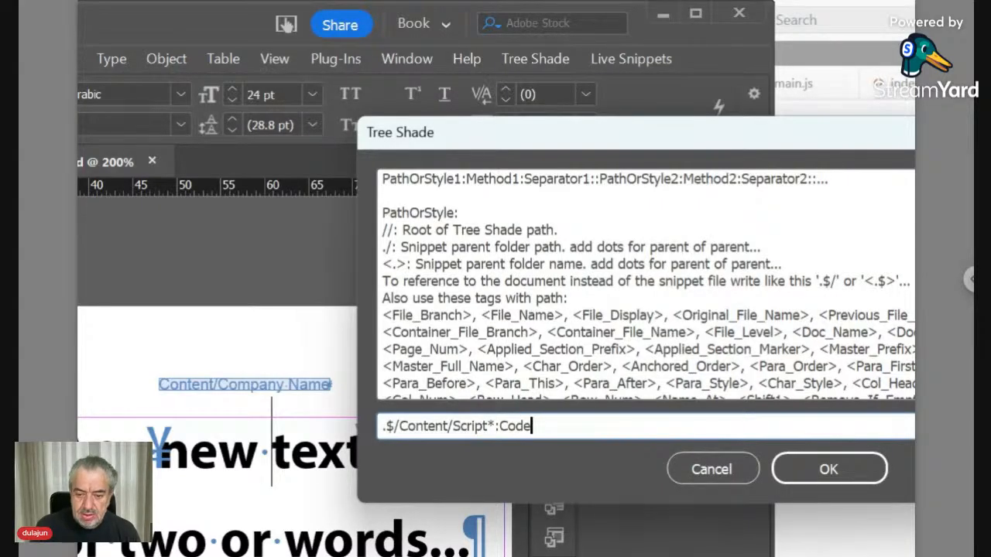
pyautogui.write('Para')
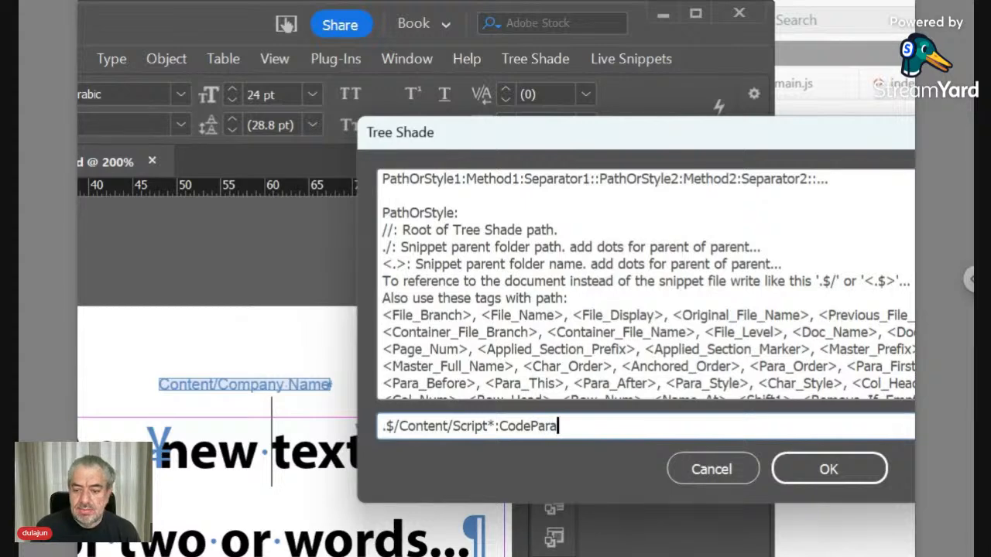
pyautogui.click(830, 473)
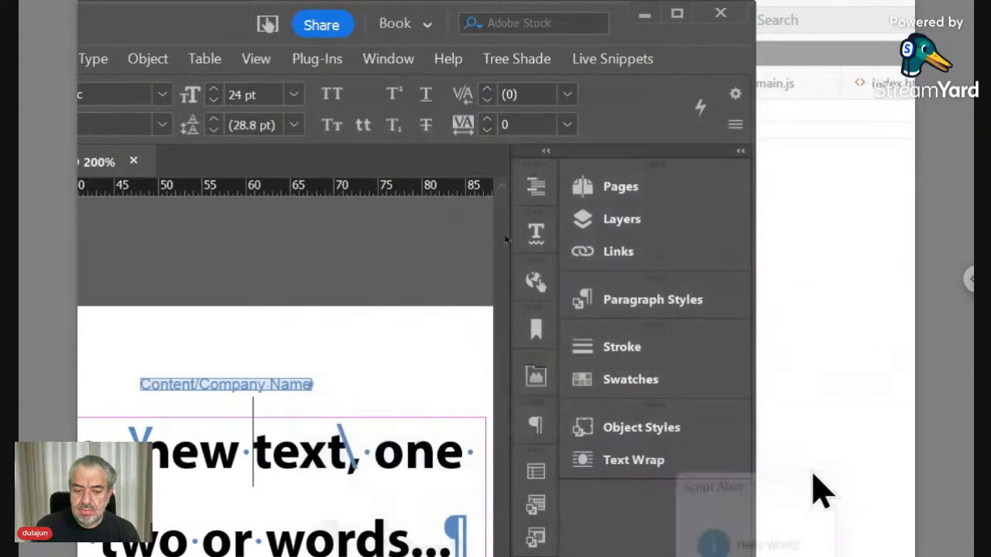
pyautogui.moveTo(763, 496); pyautogui.dragTo(512, 265)
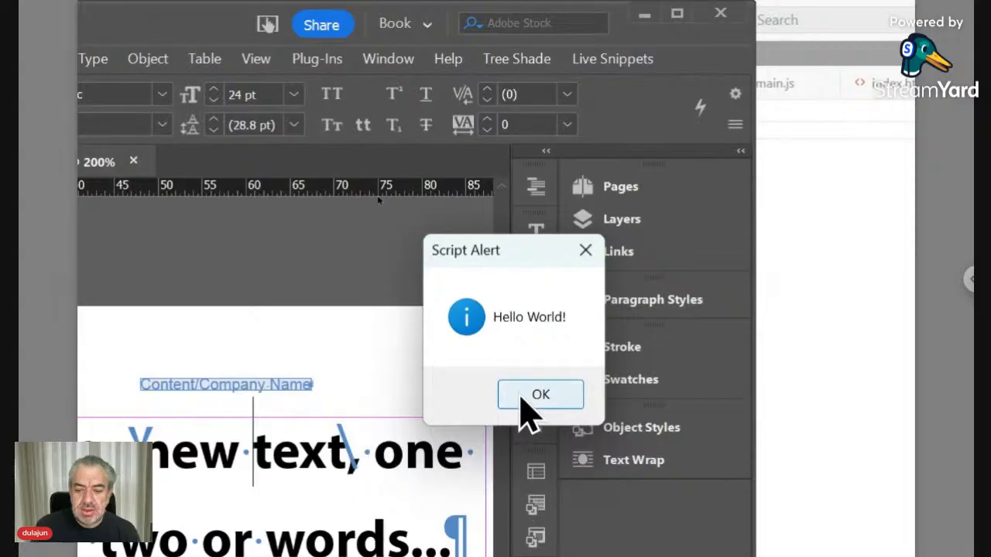
pyautogui.click(522, 399)
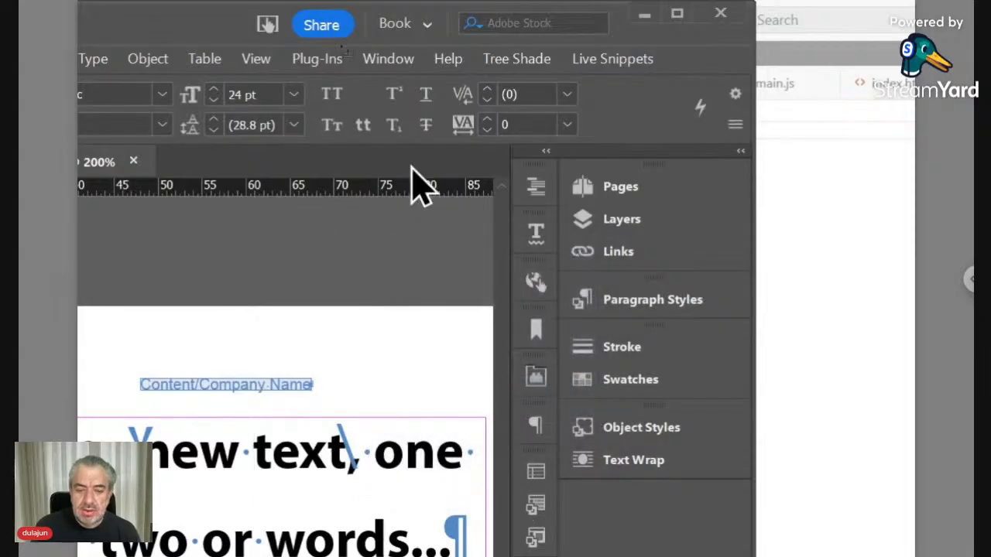
# Update only the selected live snippet to run its script again, and dismiss the alert.
pyautogui.click(595, 59)
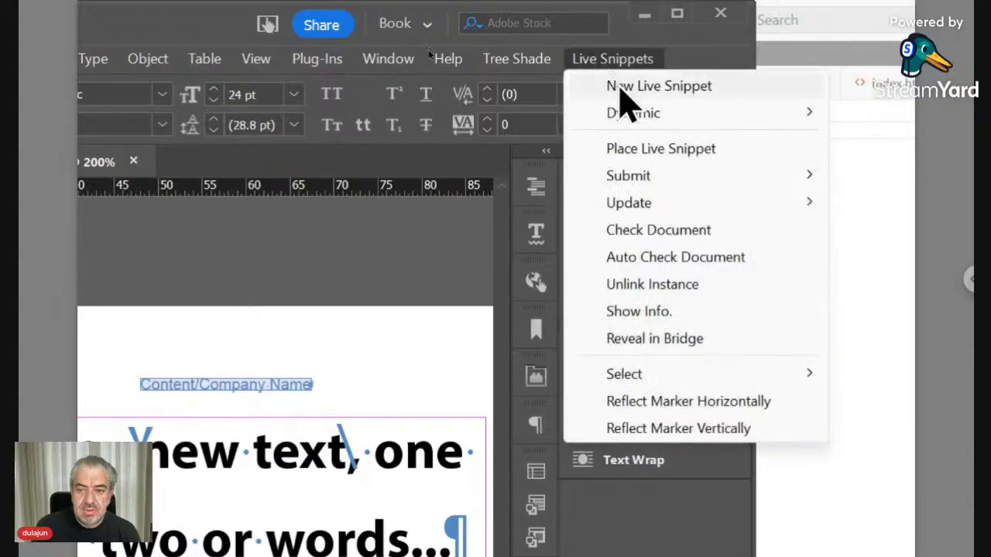
pyautogui.moveTo(625, 206)
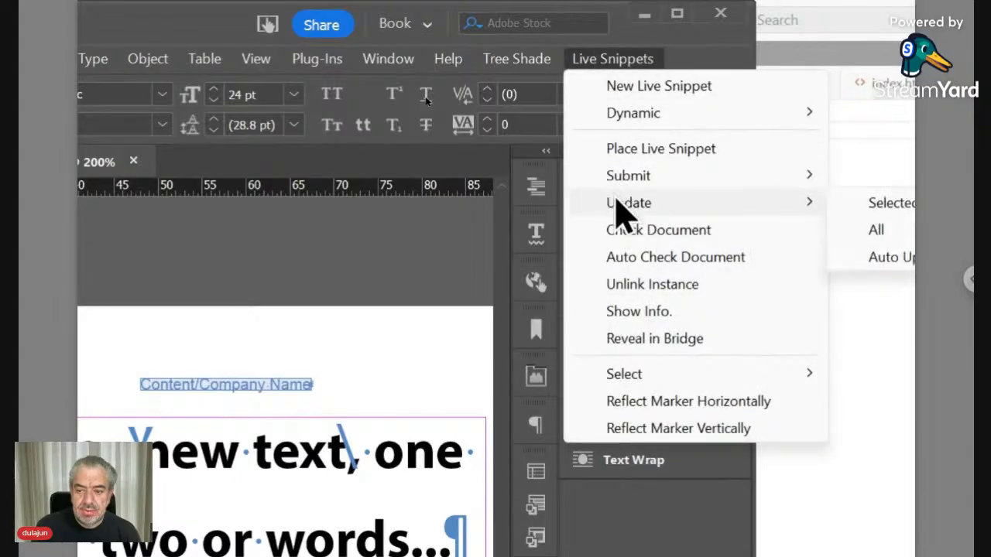
pyautogui.click(830, 205)
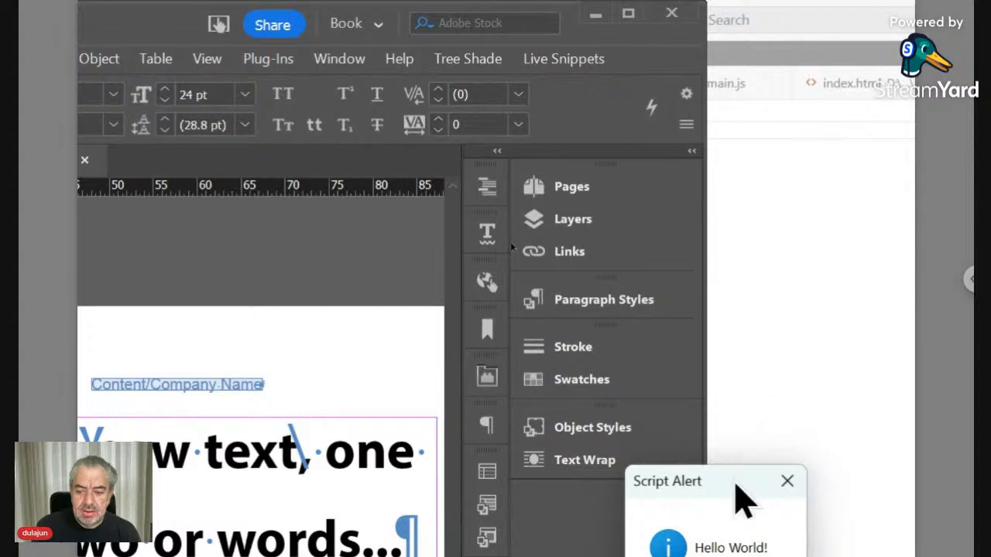
pyautogui.moveTo(734, 484); pyautogui.dragTo(547, 200)
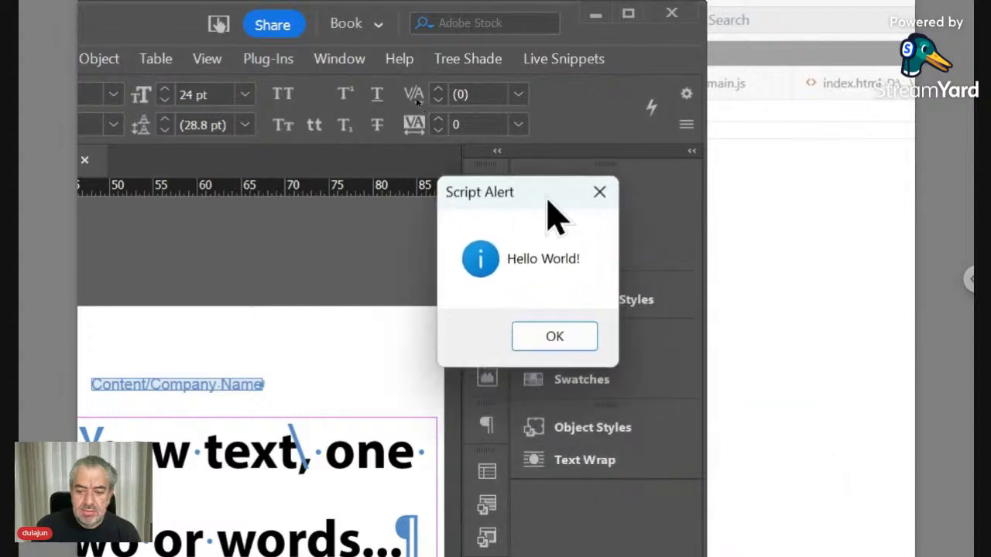
pyautogui.click(558, 341)
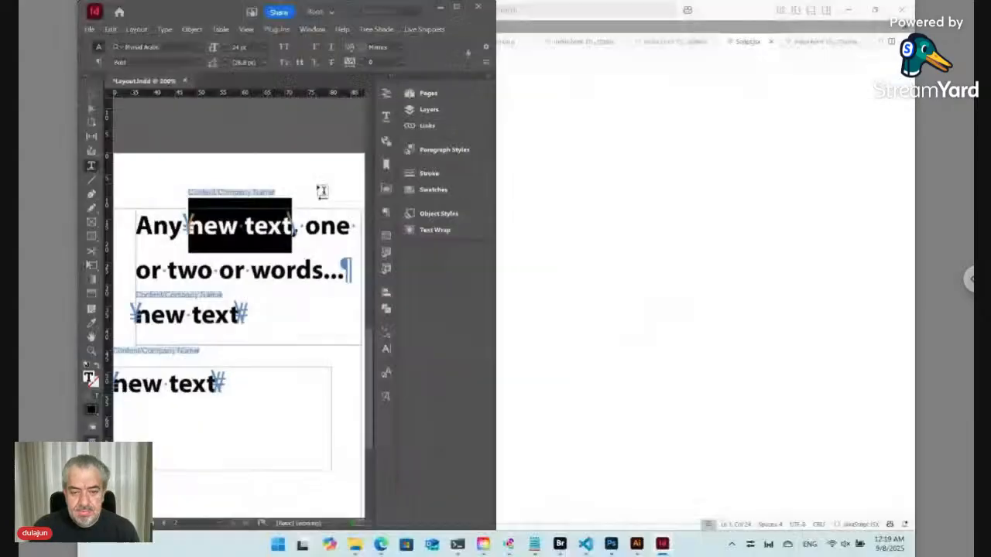
# Switch to Visual Studio Code and tile its window side by side with InDesign.
pyautogui.click(522, 152)
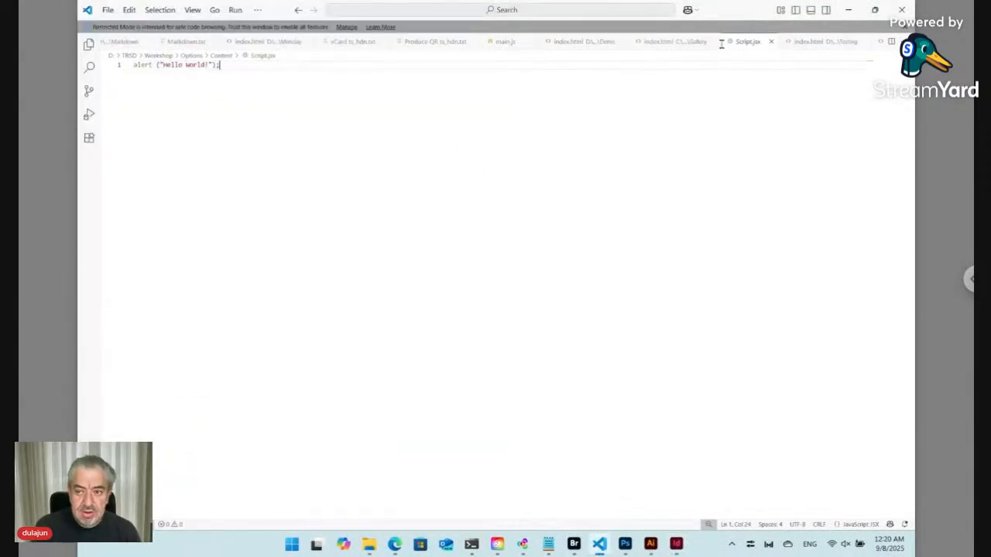
pyautogui.moveTo(883, 13)
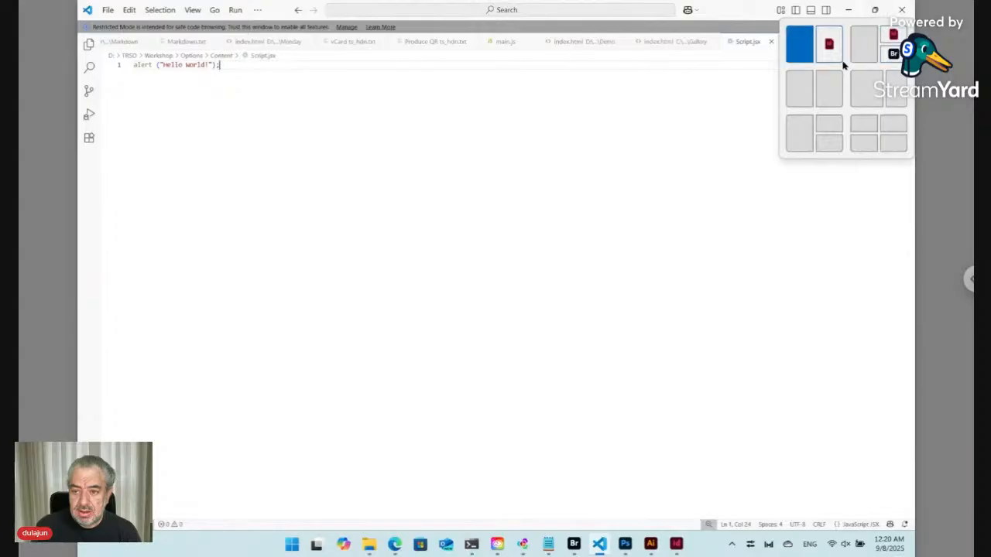
pyautogui.click(828, 88)
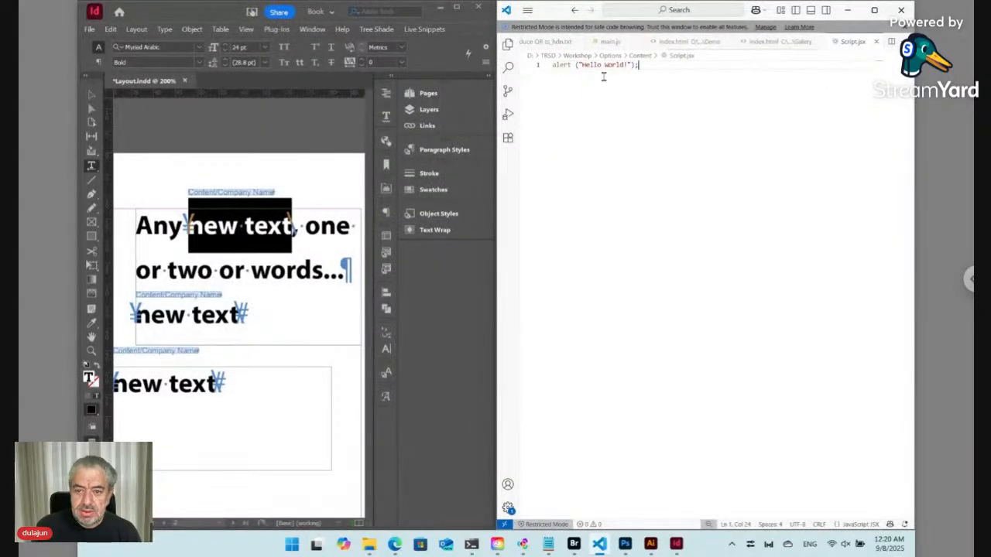
# Remove the "Hello World!" argument from the alert call in Script.jsx, leaving the parentheses empty.
pyautogui.click(605, 70)
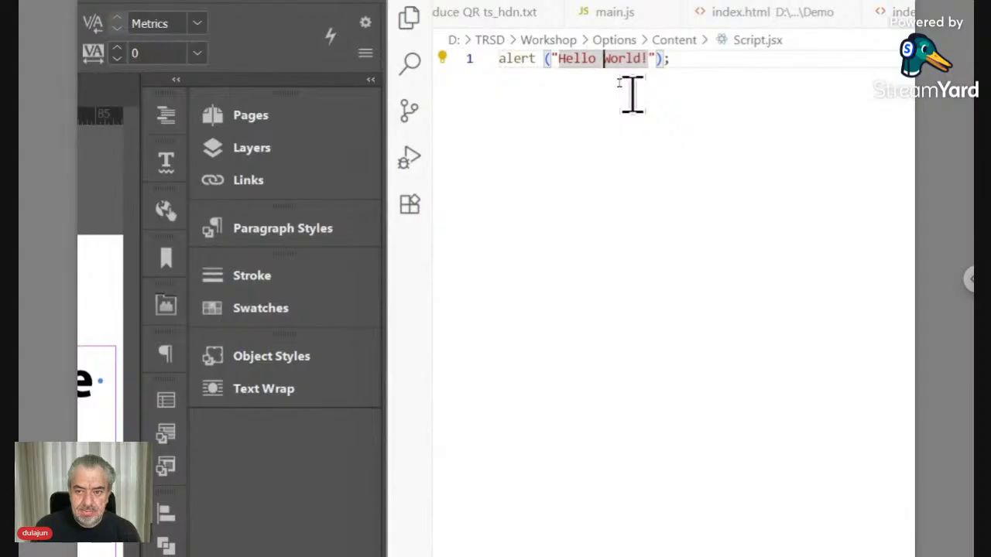
pyautogui.press('Left')
pyautogui.press('Left')
pyautogui.press('Left')
pyautogui.press('Left')
pyautogui.press('Left')
pyautogui.press('Left')
pyautogui.press('Left')
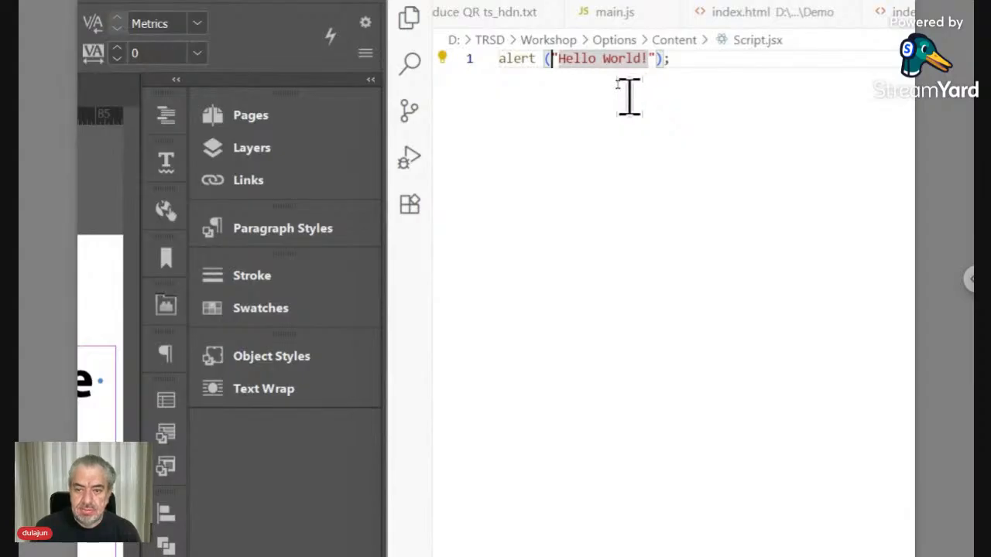
pyautogui.press('Delete')
pyautogui.press('Delete')
pyautogui.press('Delete')
pyautogui.press('Delete')
pyautogui.press('Delete')
pyautogui.press('Delete')
pyautogui.press('Delete')
pyautogui.press('Delete')
pyautogui.press('Delete')
pyautogui.press('Delete')
pyautogui.press('Delete')
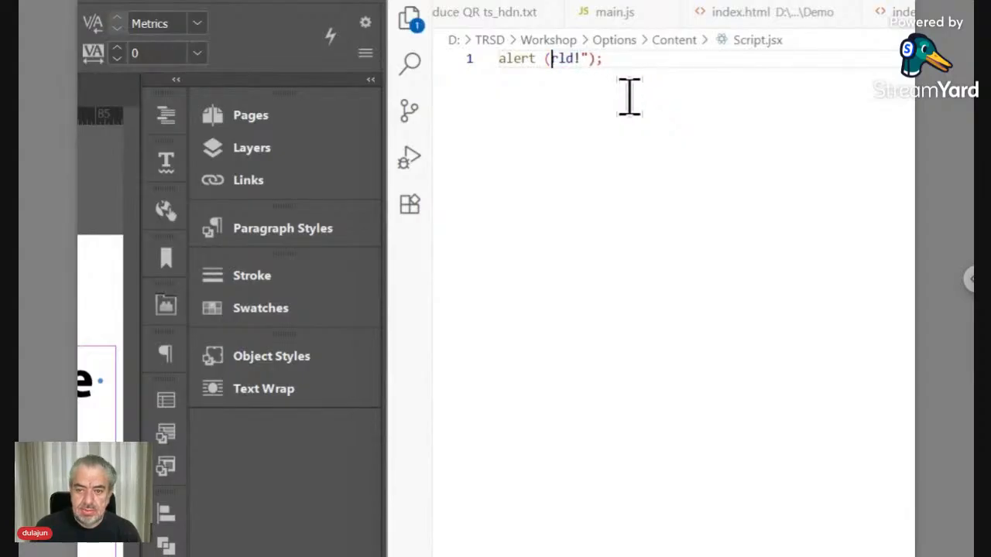
pyautogui.press('Delete')
pyautogui.press('Delete')
pyautogui.press('Delete')
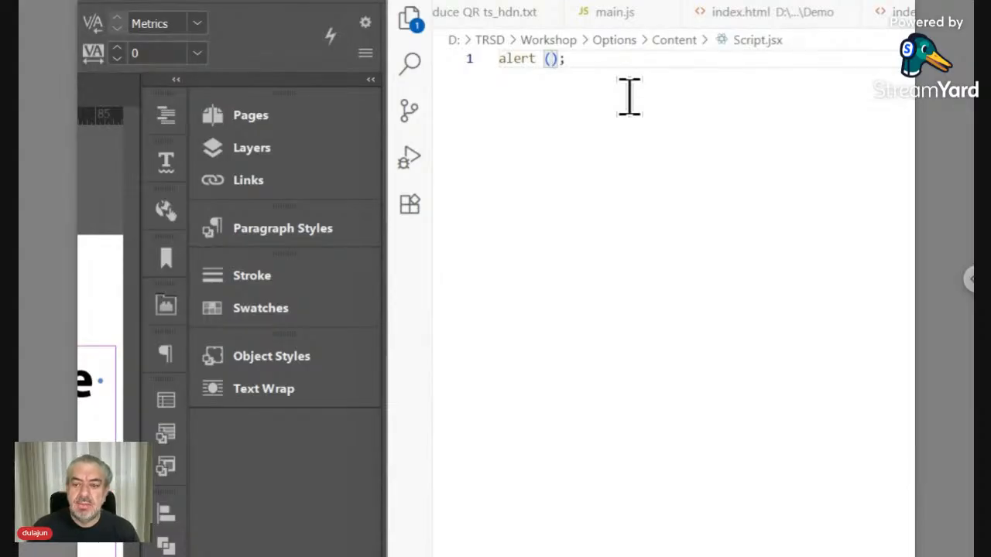
# Add the variable name paras on a new line above the alert call in Script.jsx.
pyautogui.click(513, 61)
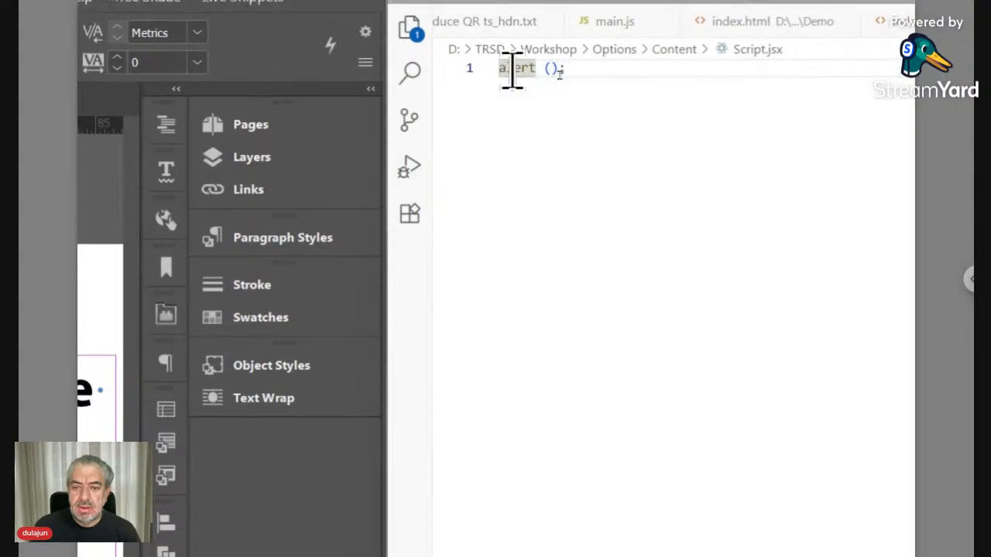
pyautogui.press('Home')
pyautogui.press('Return')
pyautogui.press('Up')
pyautogui.write('paras')
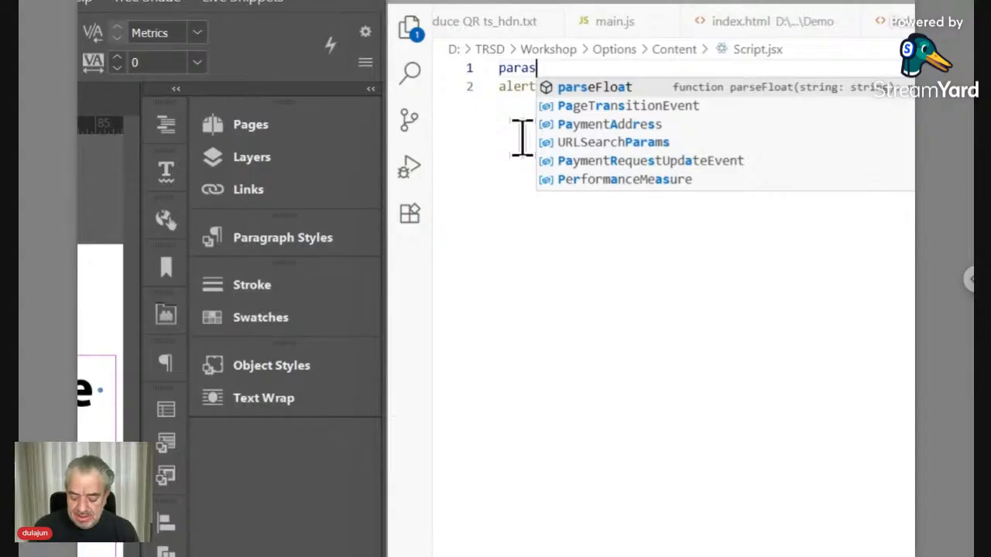
pyautogui.press('Return')
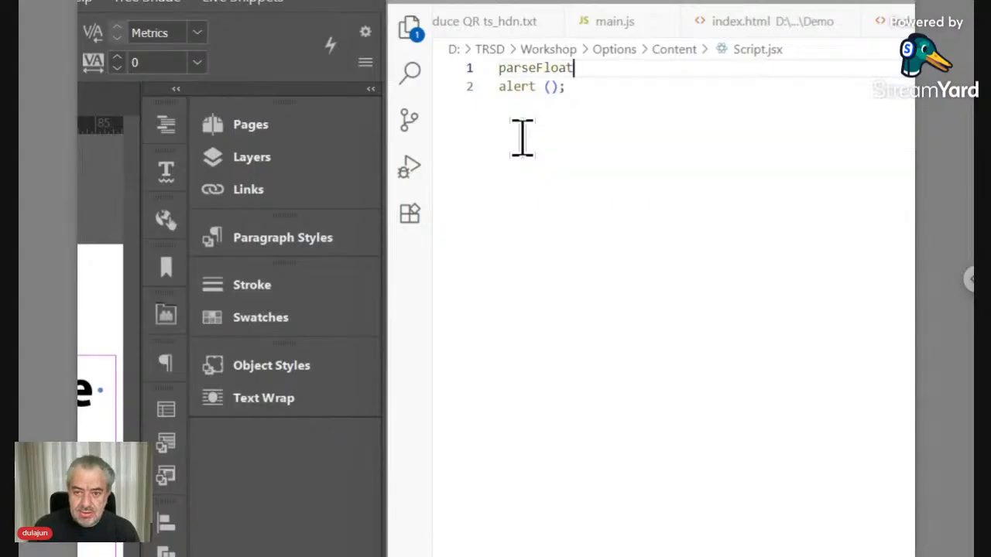
pyautogui.hotkey('ctrl', 'z')
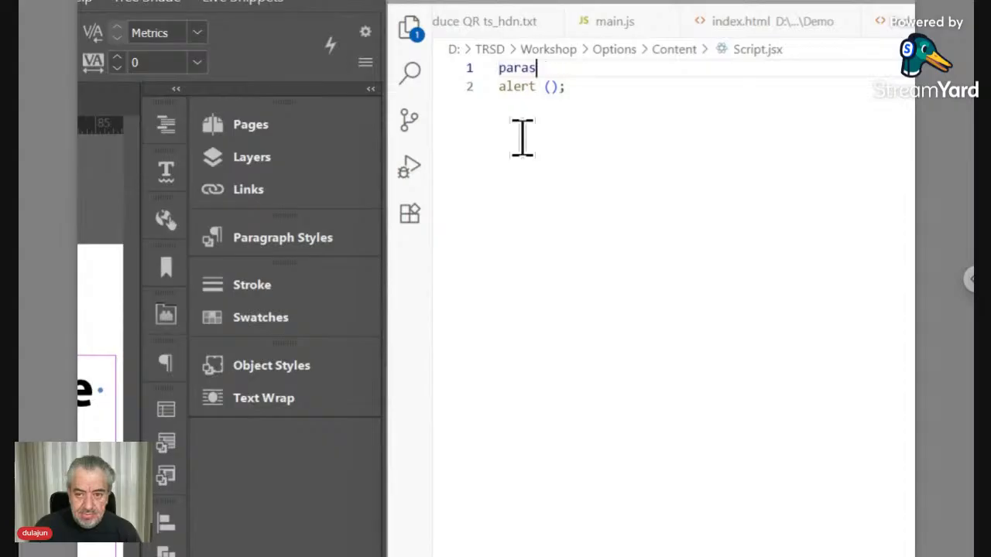
# List the variable names frame and doc on separate lines below paras.
pyautogui.press('Return')
pyautogui.write('frame')
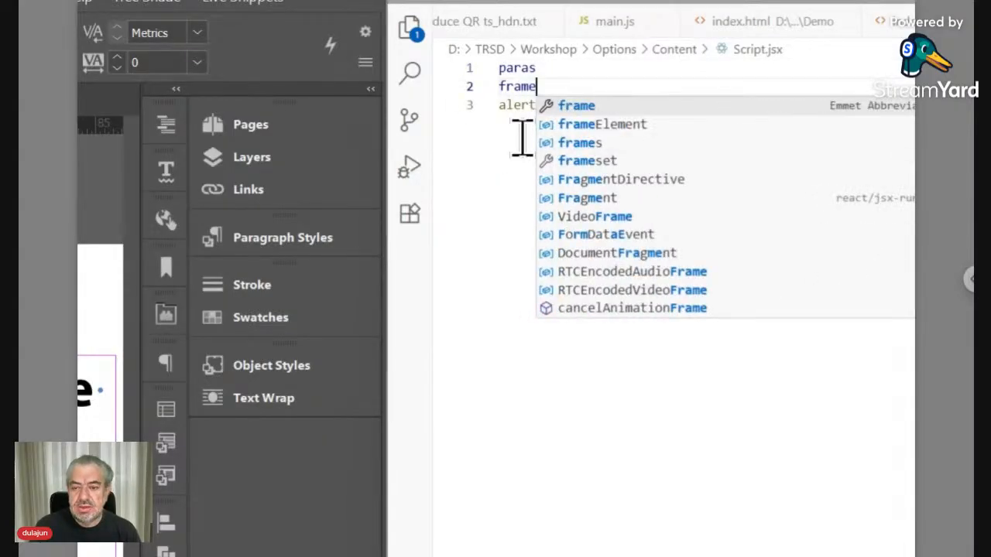
pyautogui.press('Return')
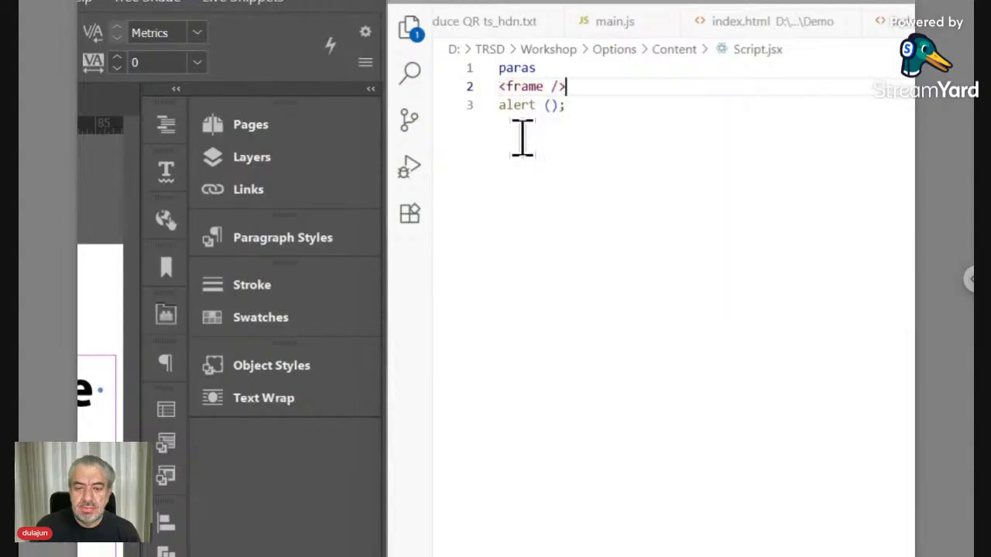
pyautogui.hotkey('ctrl', 'z')
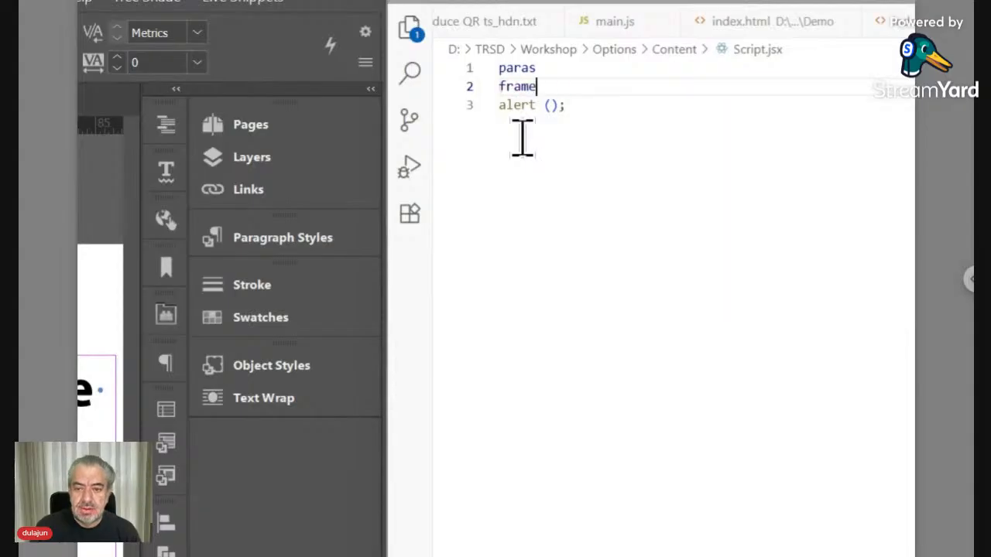
pyautogui.press('Return')
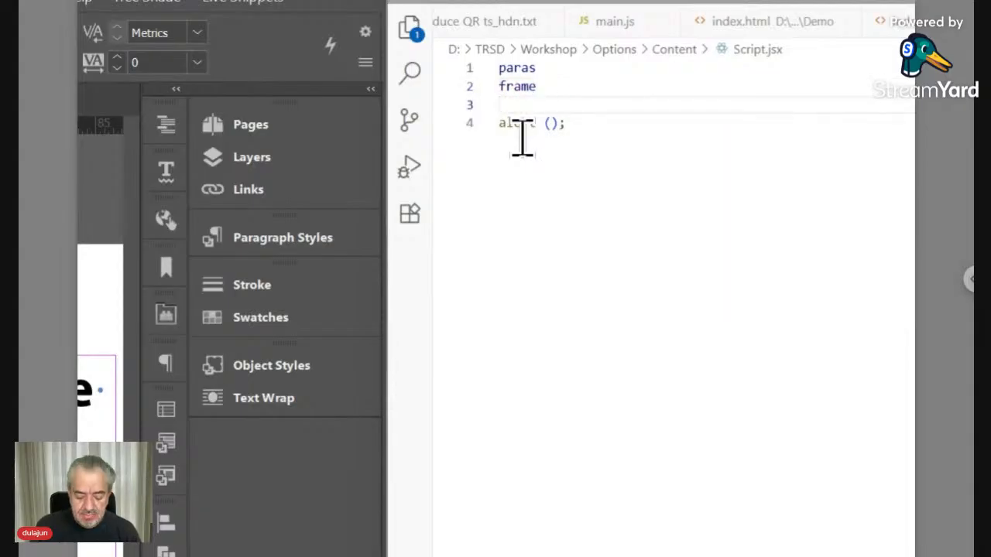
pyautogui.write('doc')
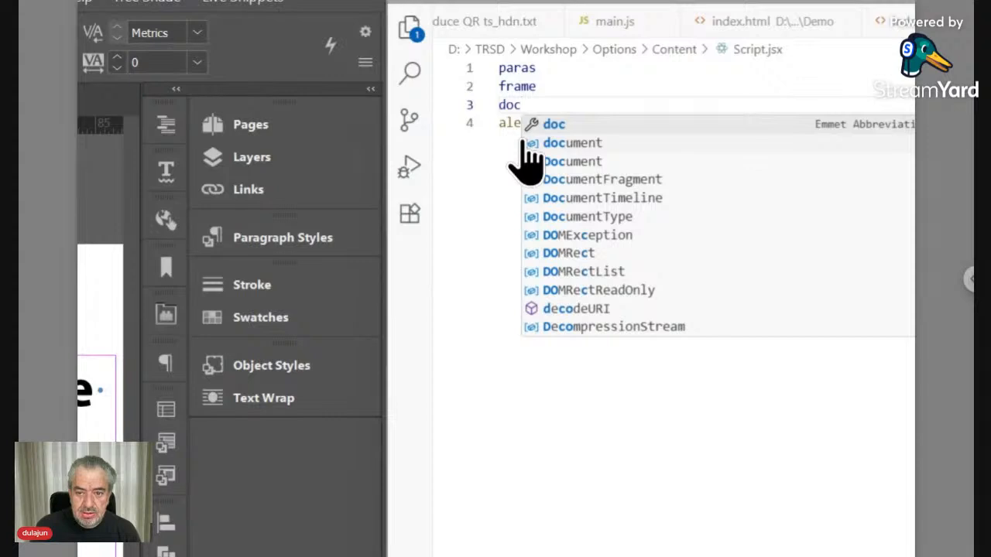
pyautogui.press('Escape')
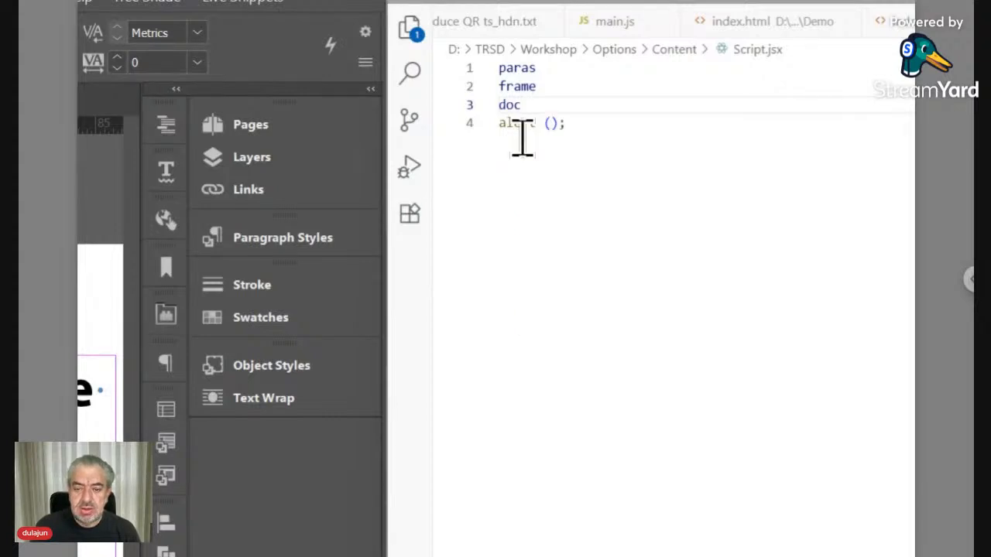
# Add the variable names level and file on separate lines below doc.
pyautogui.press('Return')
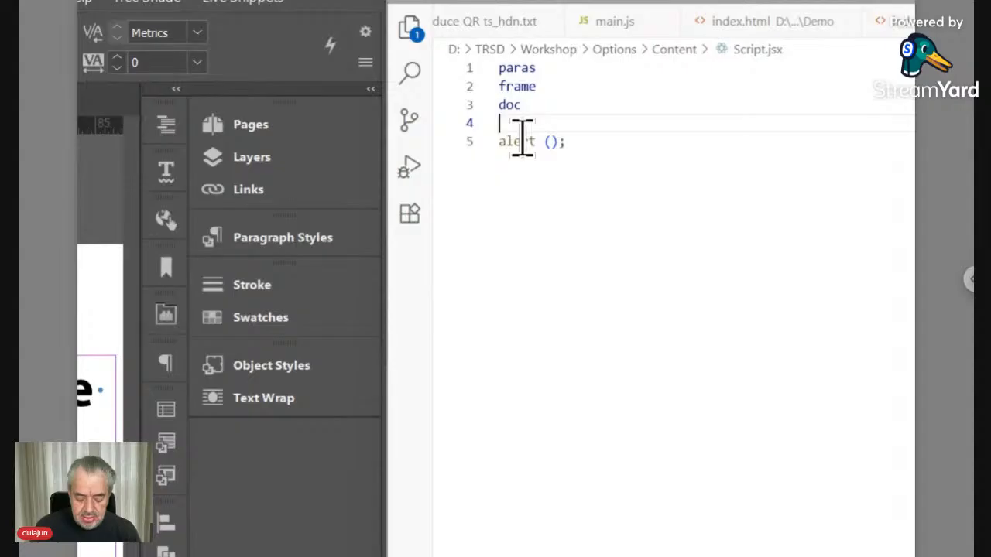
pyautogui.write('level')
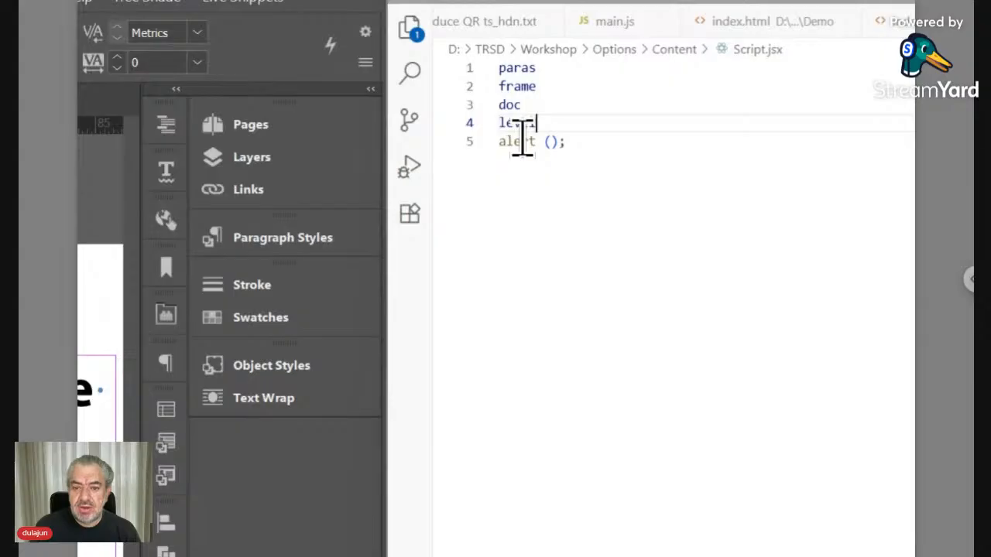
pyautogui.press('Return')
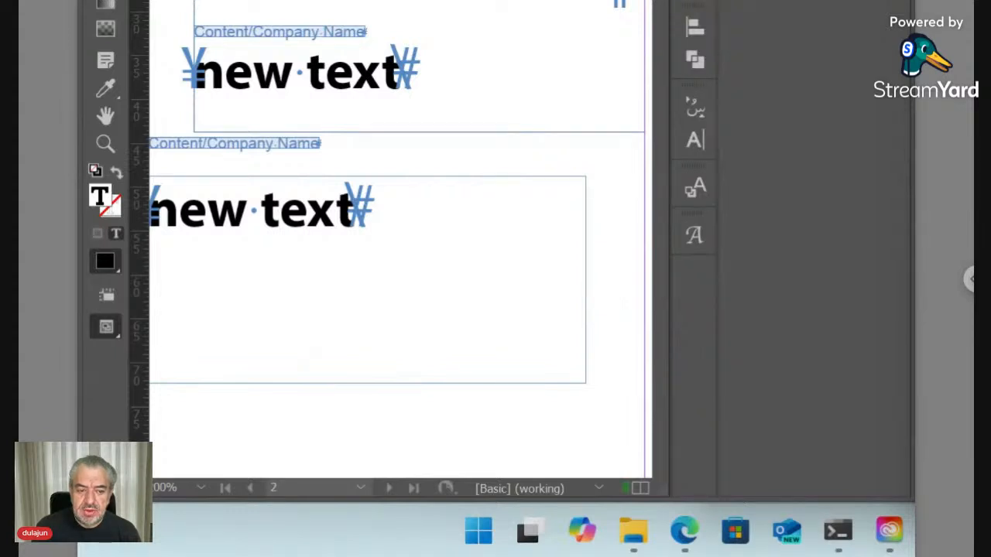
pyautogui.hotkey('alt', 'Tab')
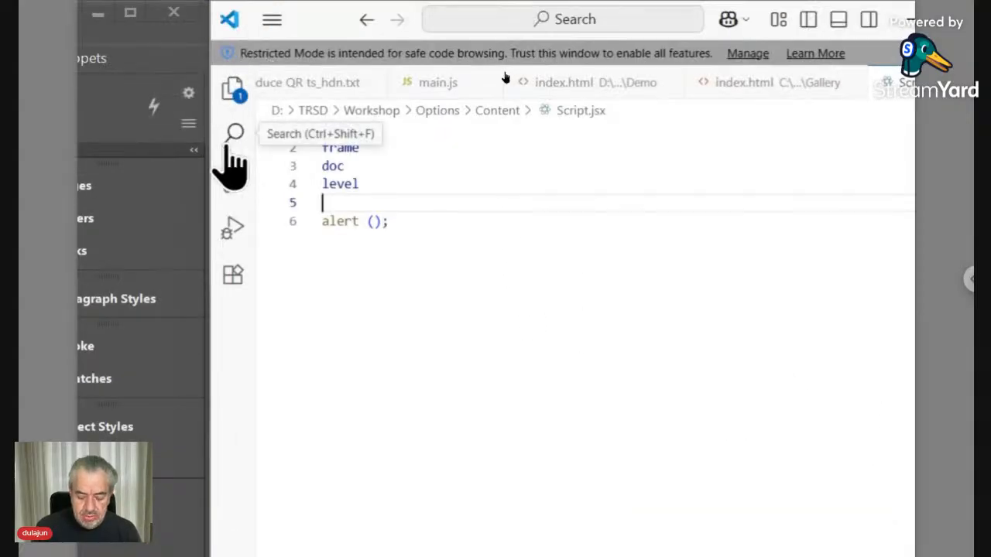
pyautogui.write('file')
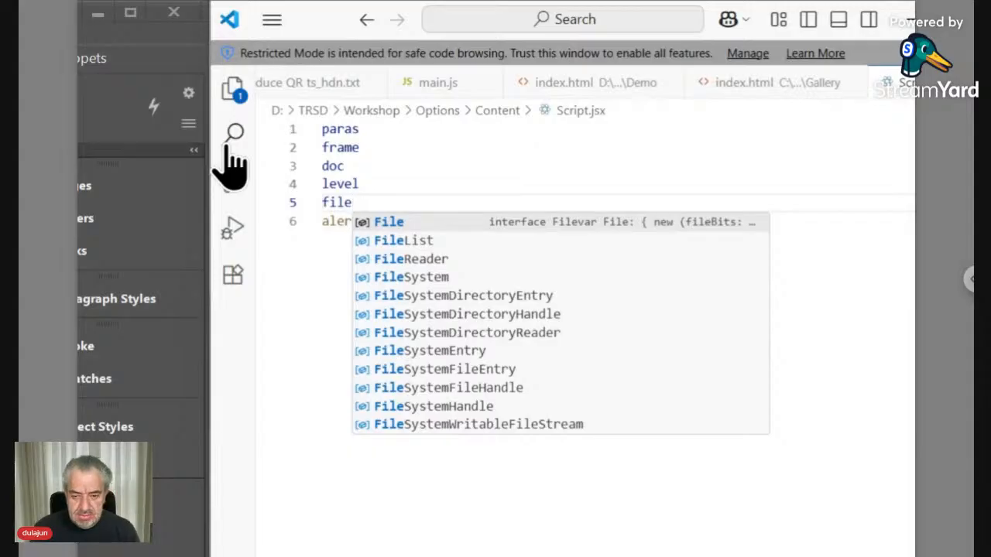
pyautogui.press('Escape')
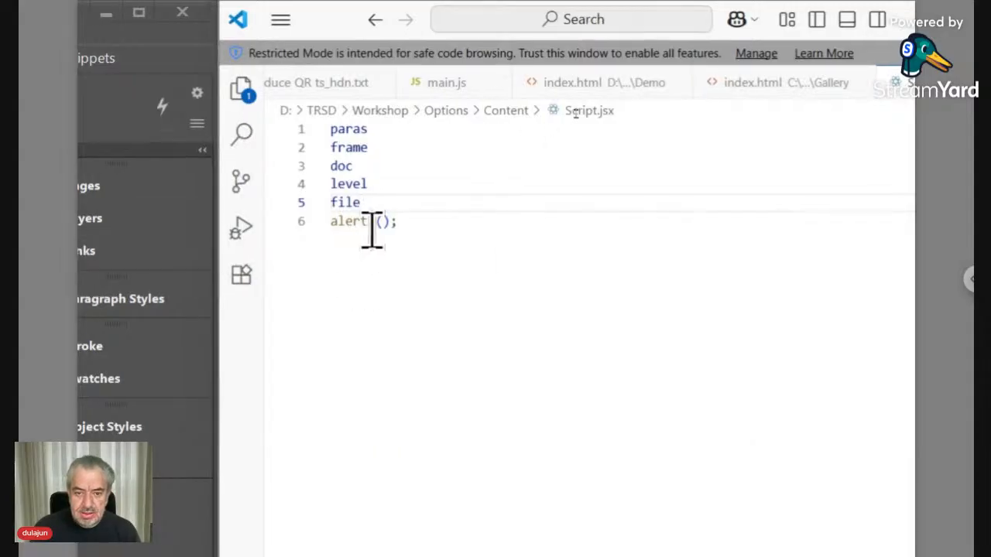
# Delete the listed variable names above the alert call and enter File as the alert's argument.
pyautogui.moveTo(376, 203); pyautogui.dragTo(284, 140)
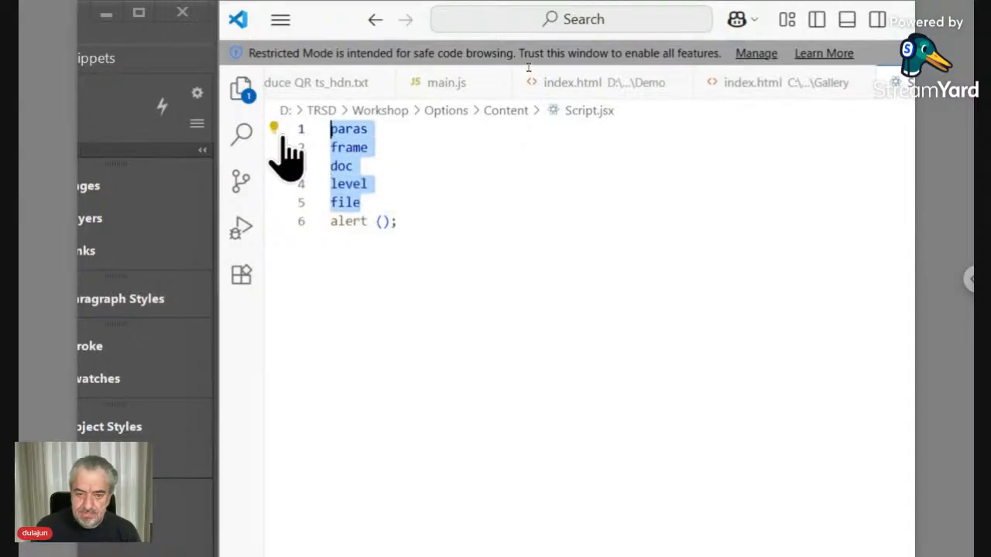
pyautogui.press('BackSpace')
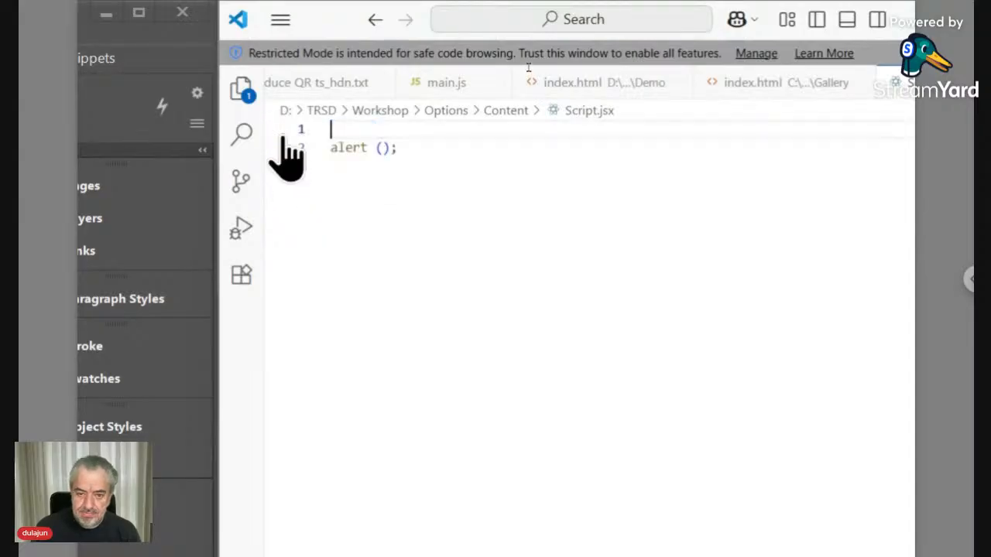
pyautogui.click(384, 149)
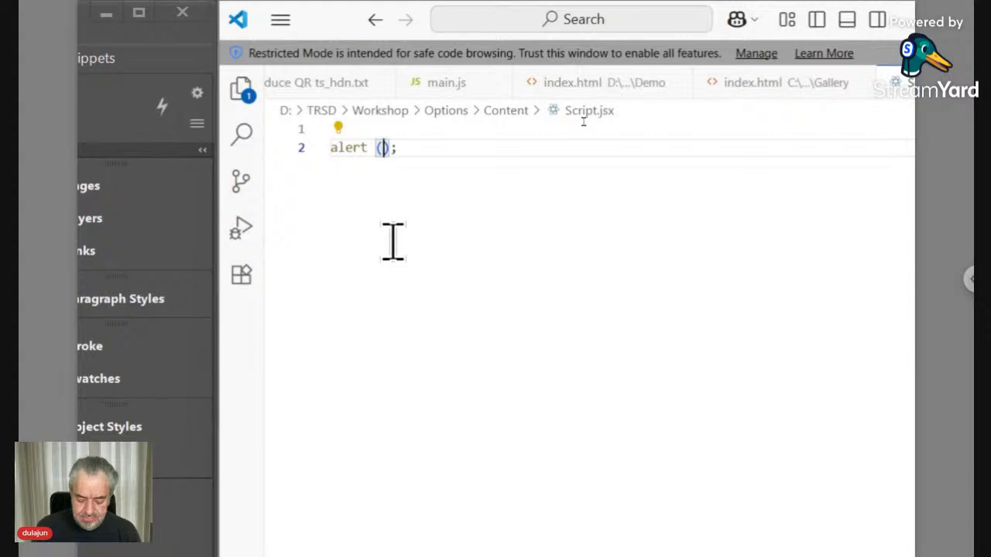
pyautogui.write('file')
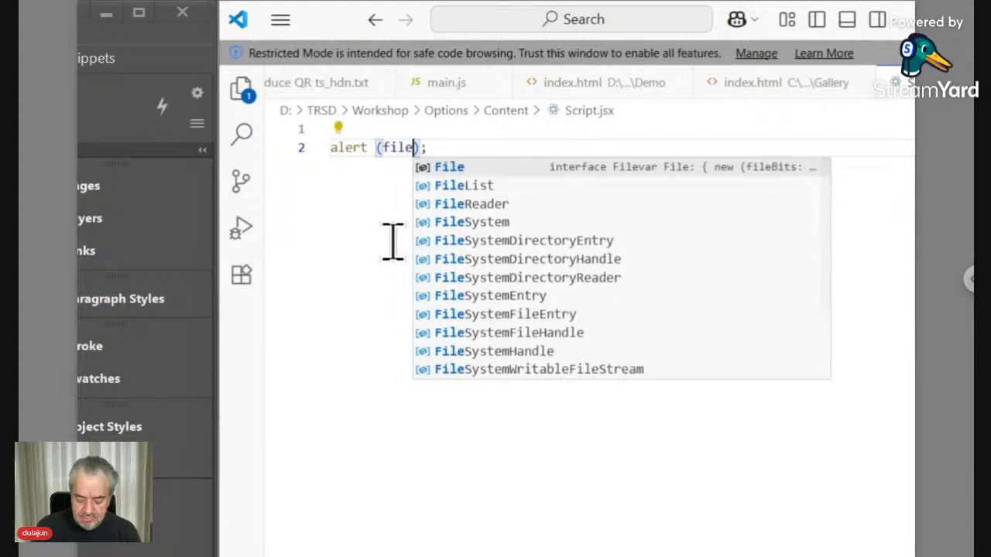
pyautogui.write('.fsN')
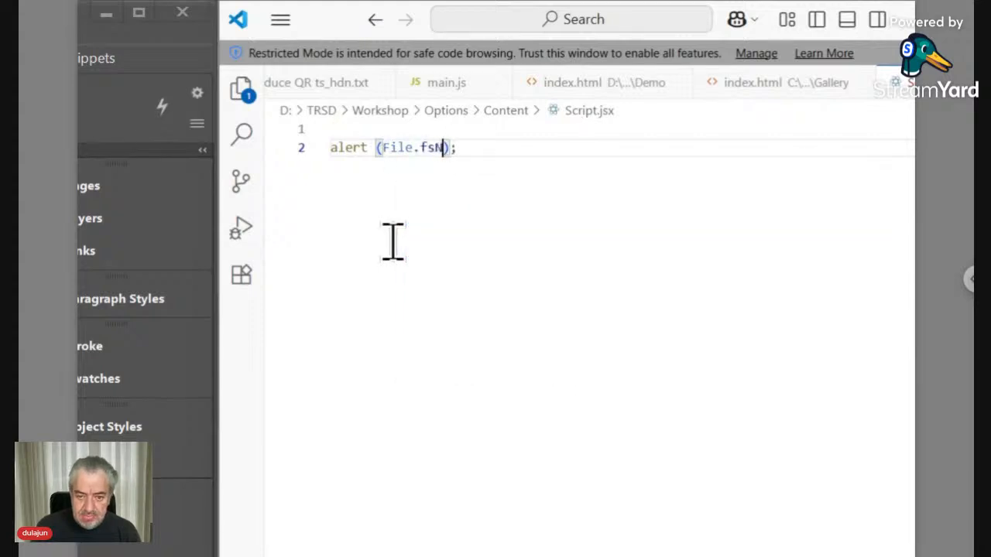
pyautogui.press('BackSpace')
pyautogui.press('BackSpace')
pyautogui.press('BackSpace')
pyautogui.press('BackSpace')
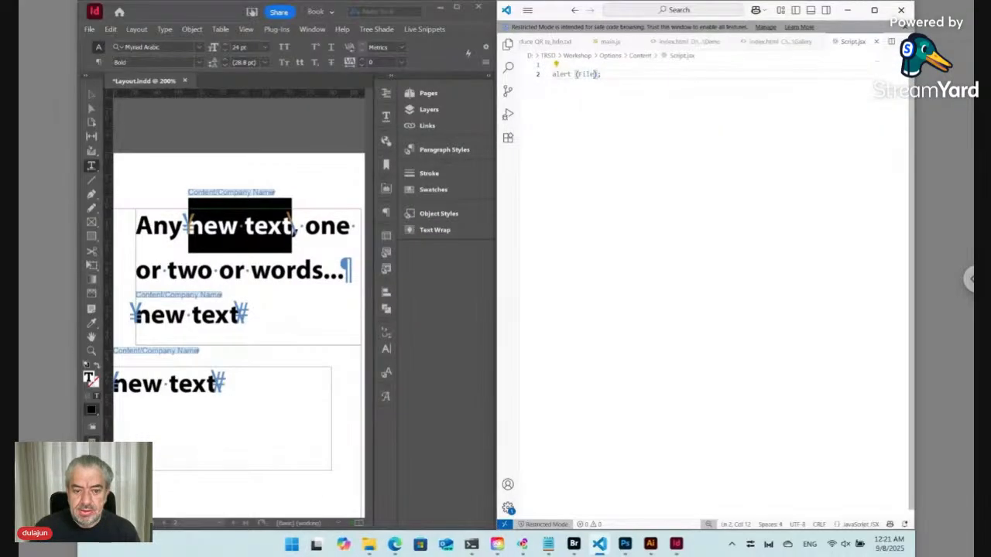
# In InDesign, update only the Company Name snippet in the first text line and dismiss the script alert.
pyautogui.click(268, 226)
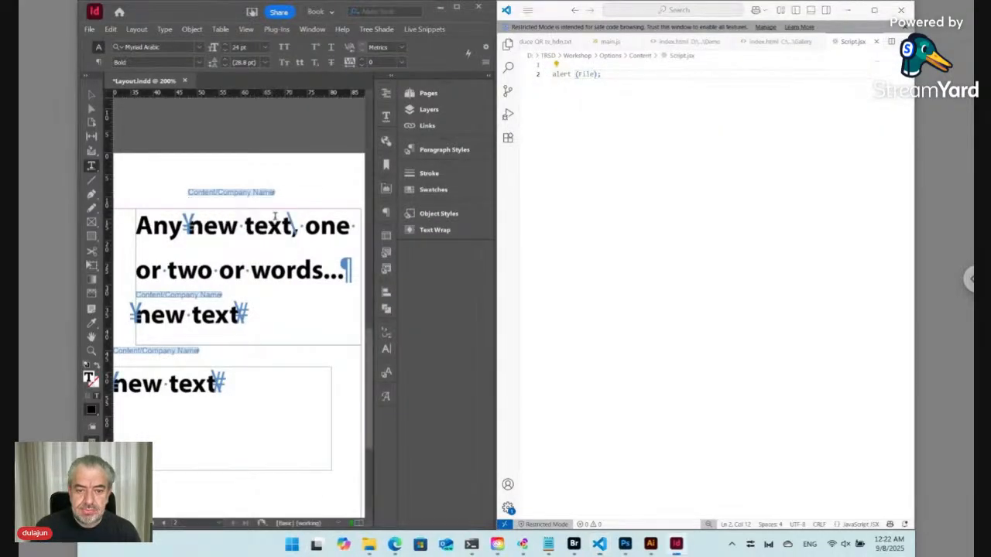
pyautogui.click(432, 29)
pyautogui.moveTo(439, 104)
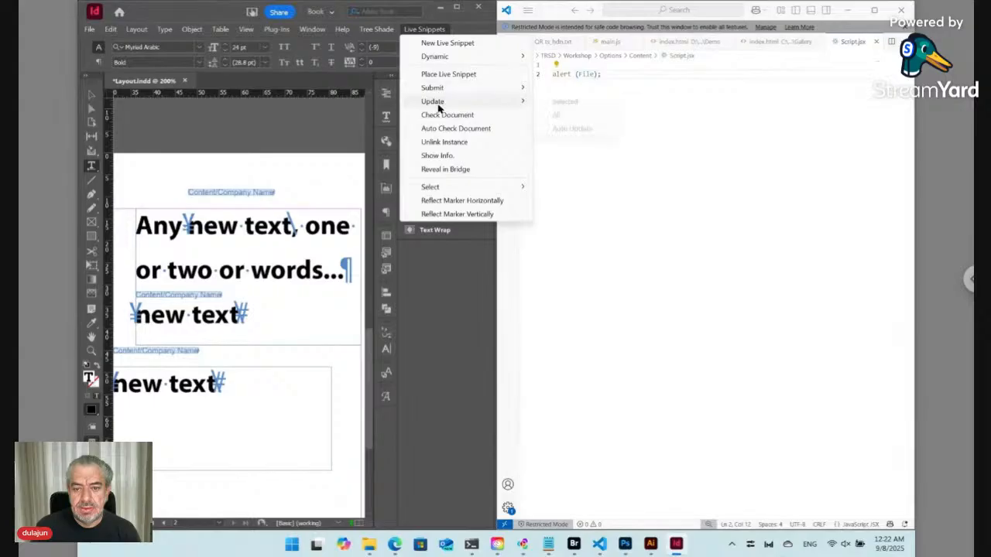
pyautogui.click(565, 102)
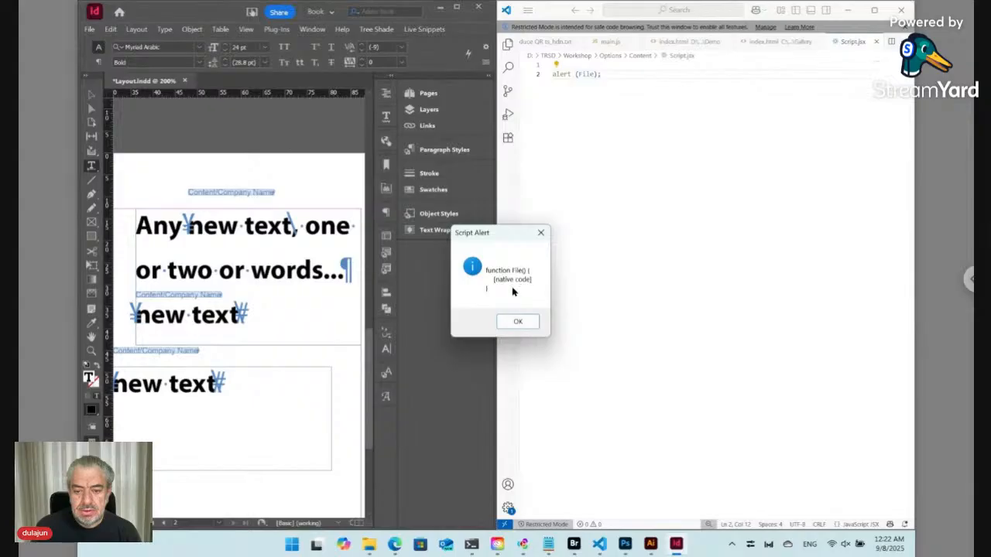
pyautogui.click(533, 323)
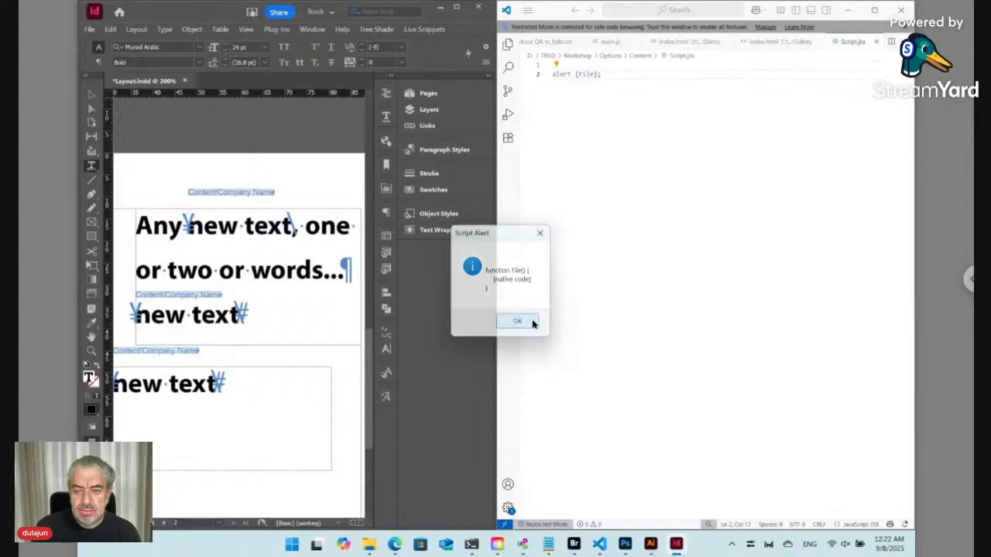
# Extend the alert argument in Script.jsx to File.fsName and save the script.
pyautogui.click(594, 76)
pyautogui.write('.f')
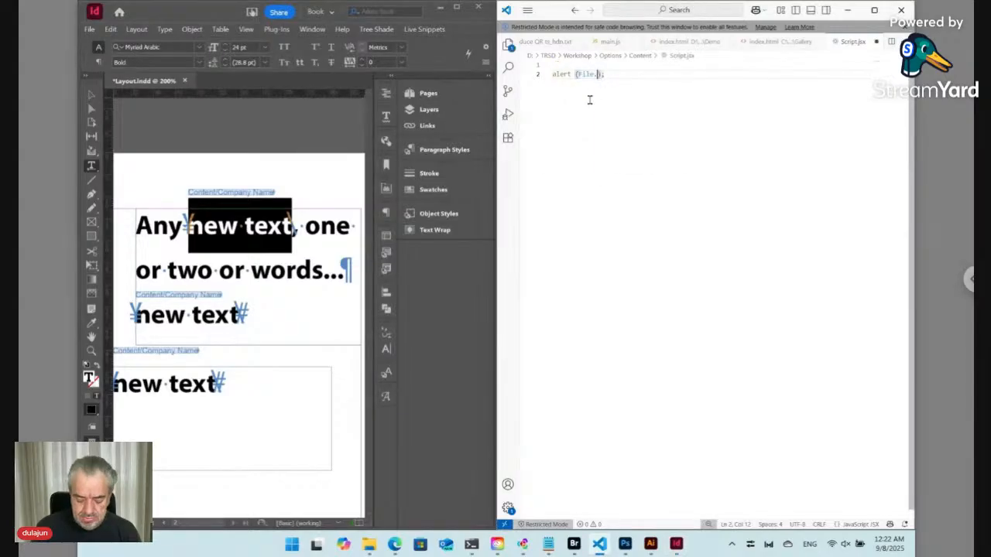
pyautogui.write('sName')
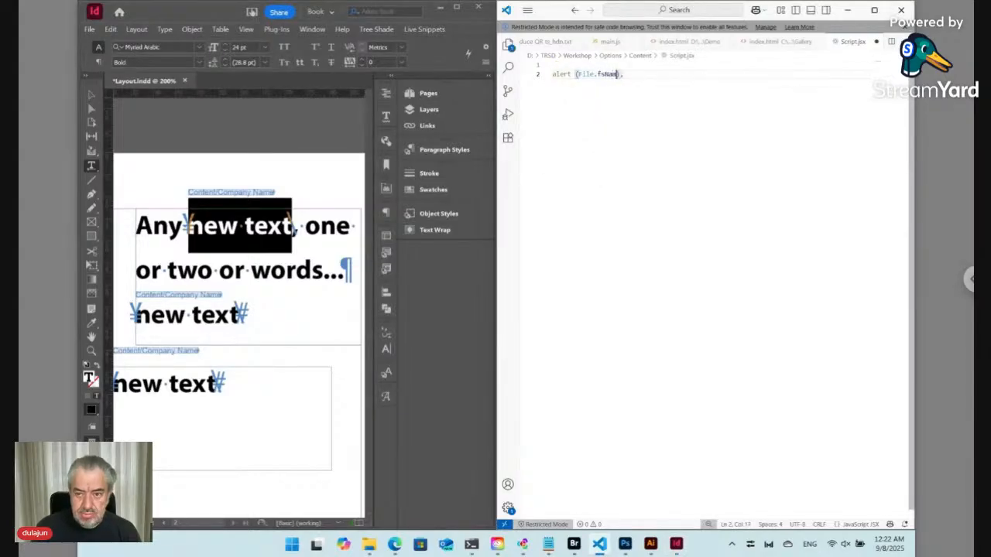
pyautogui.hotkey('ctrl', 's')
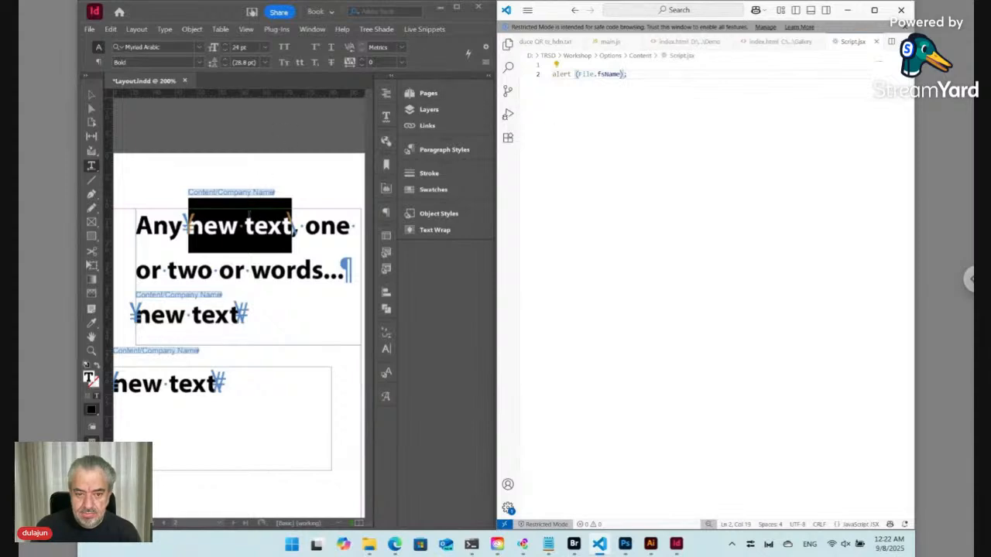
# Update the selected live snippet in InDesign to test the File.fsName alert, and dismiss the alert.
pyautogui.click(281, 182)
pyautogui.click(434, 29)
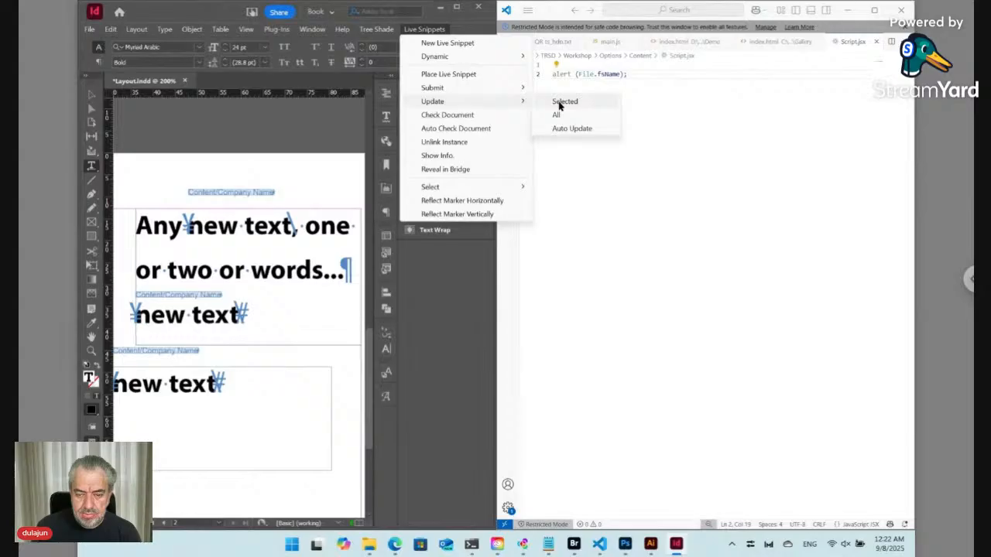
pyautogui.click(560, 103)
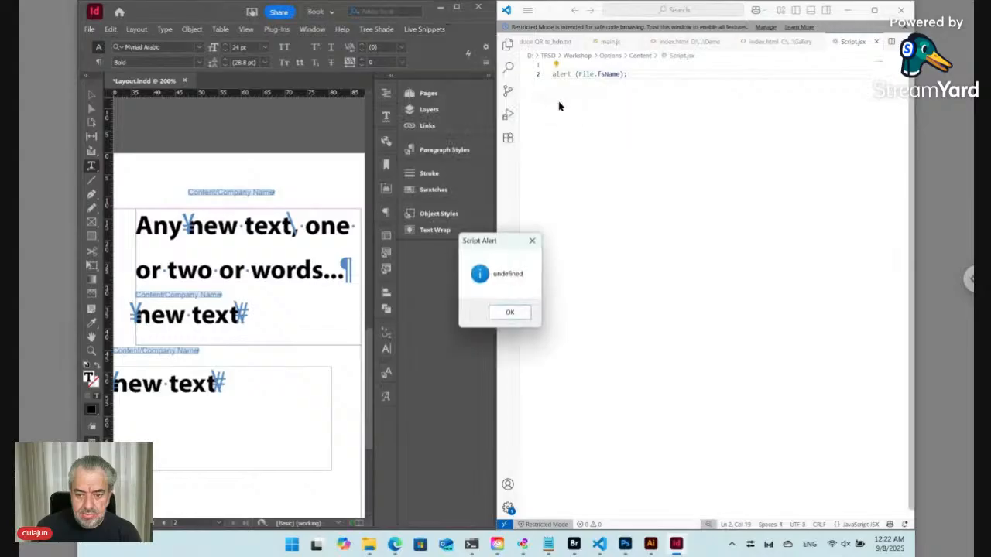
pyautogui.click(514, 314)
pyautogui.click(257, 224)
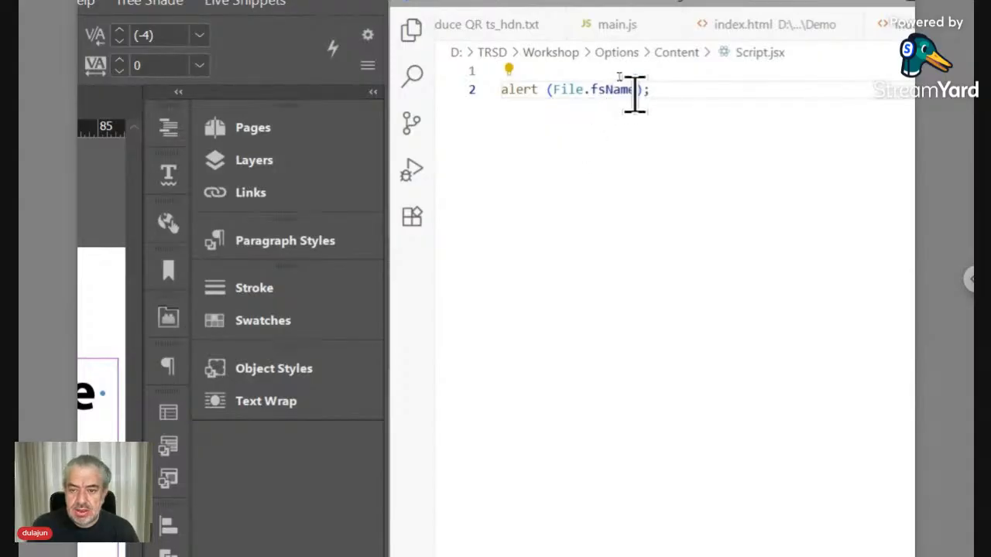
# Replace the alert's argument in Script.jsx with paras.contents and save the script.
pyautogui.moveTo(635, 92); pyautogui.dragTo(547, 93)
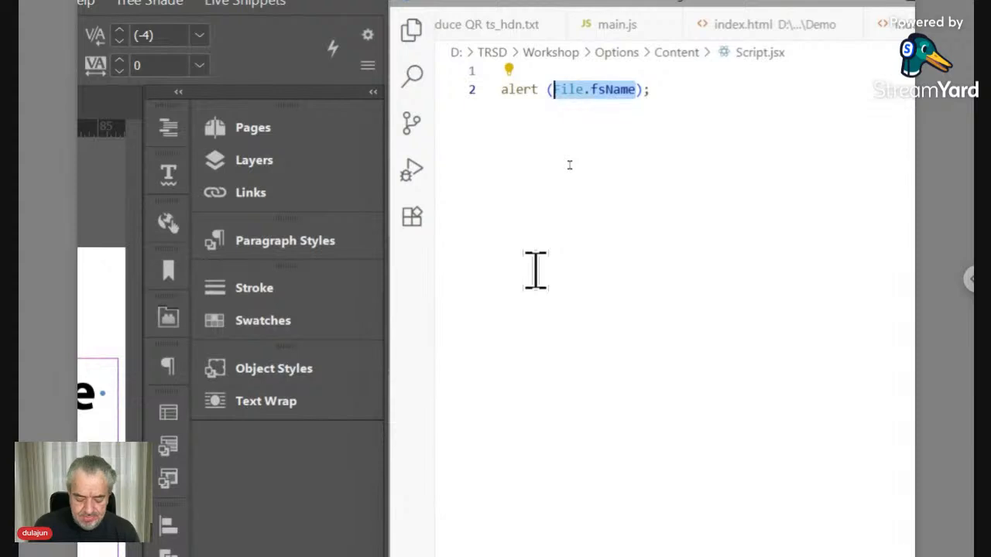
pyautogui.write('paras')
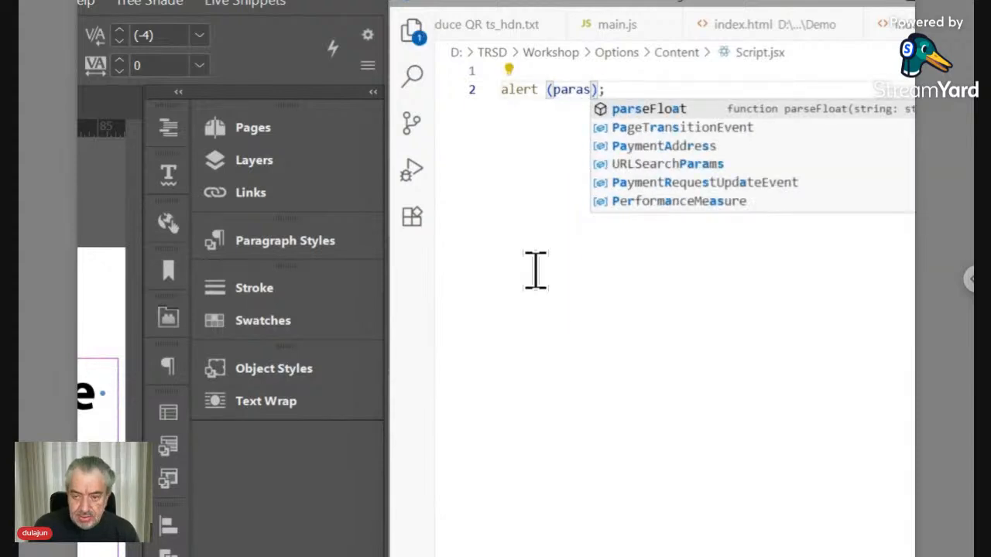
pyautogui.write('.')
pyautogui.hotkey('ctrl', 'z')
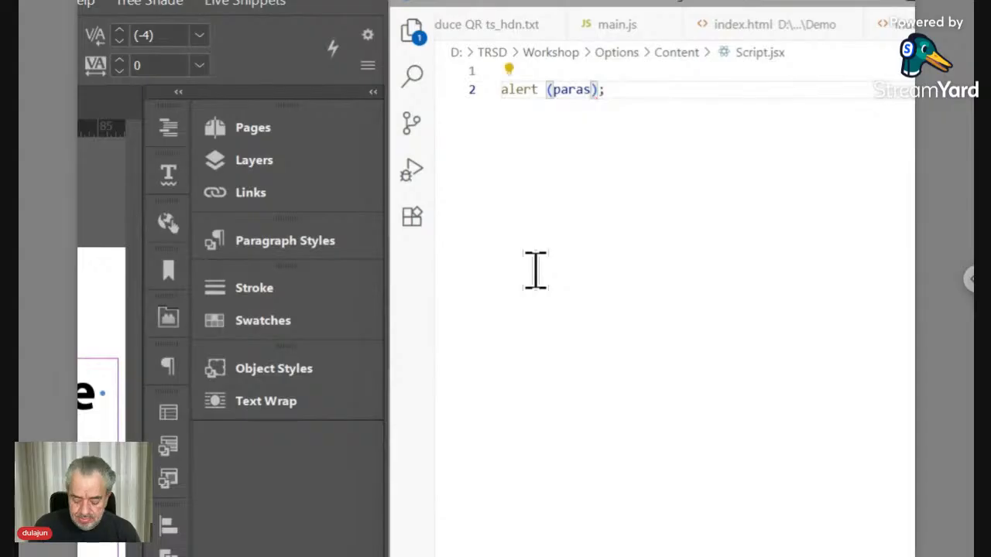
pyautogui.write('.contents')
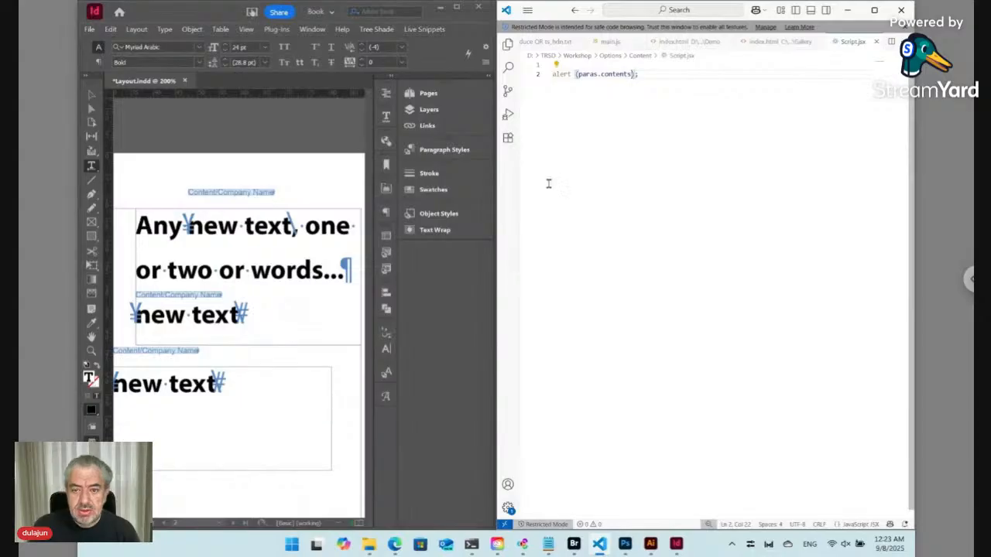
# In InDesign, update only the Company Name snippet in the first text line to test paras.contents, and dismiss the alert.
pyautogui.click(249, 224)
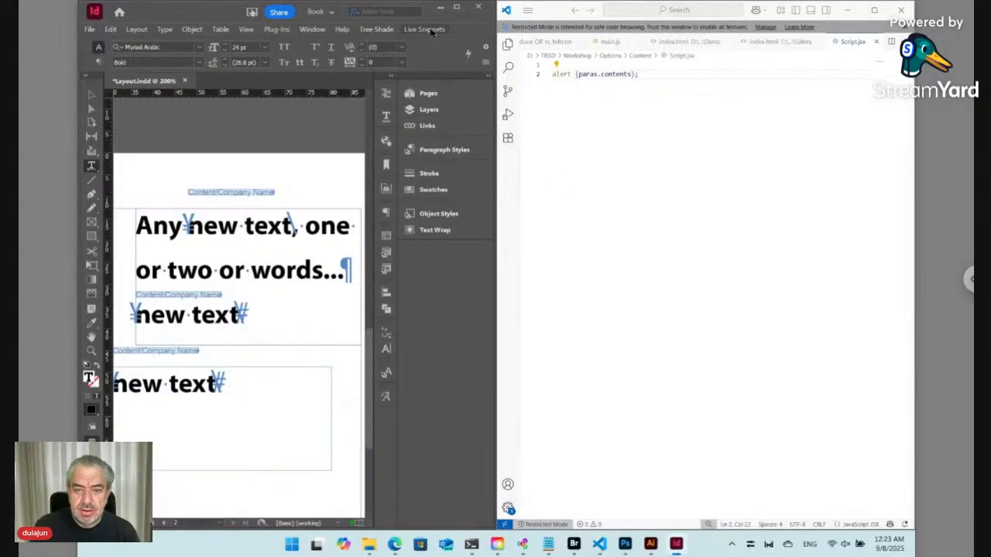
pyautogui.click(433, 30)
pyautogui.moveTo(444, 105)
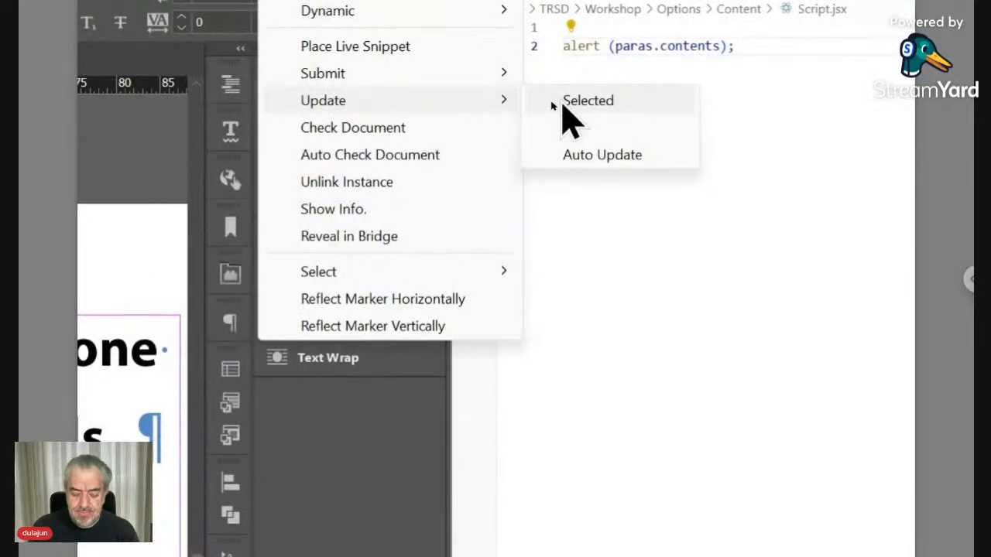
pyautogui.click(564, 107)
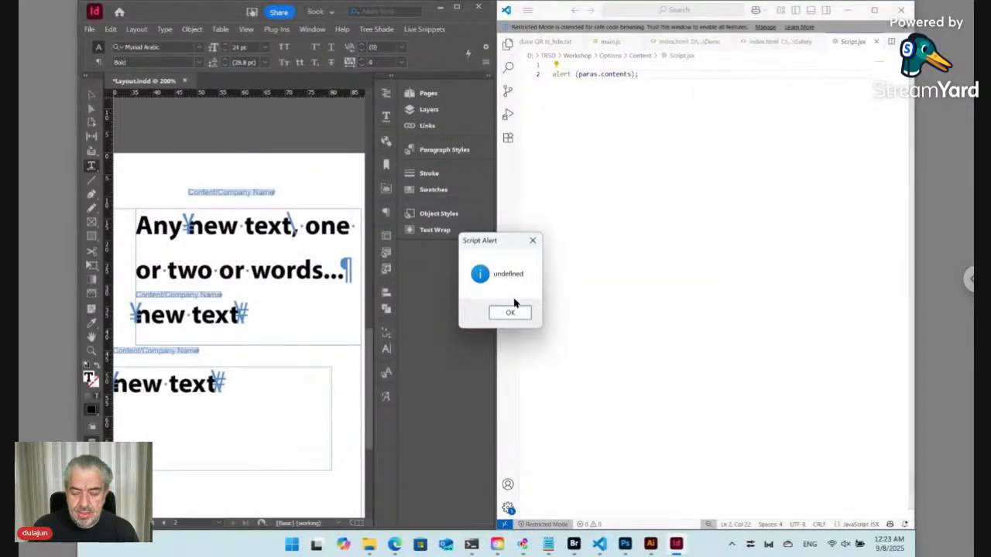
pyautogui.click(513, 314)
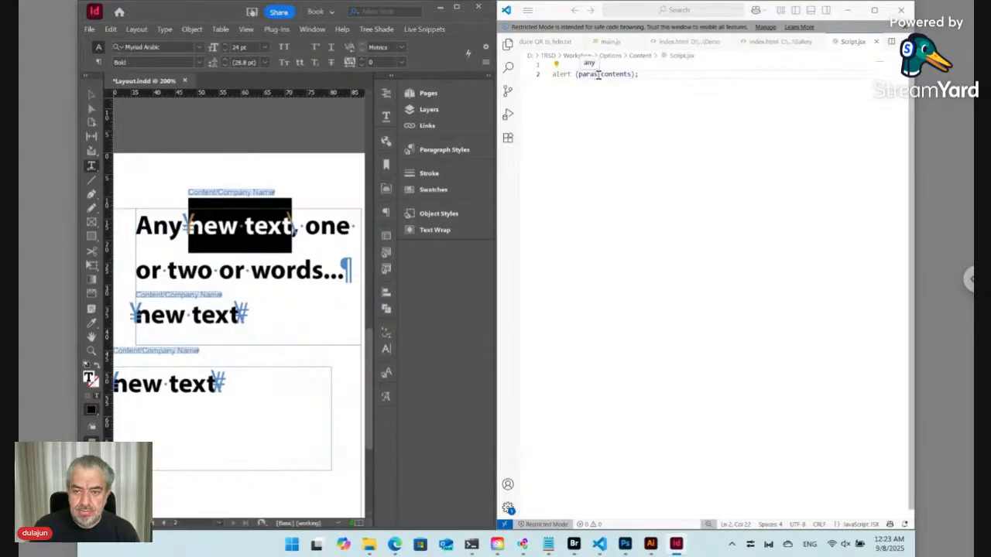
# Index the alert's argument in Script.jsx as paras[0].contents and save the script.
pyautogui.click(597, 75)
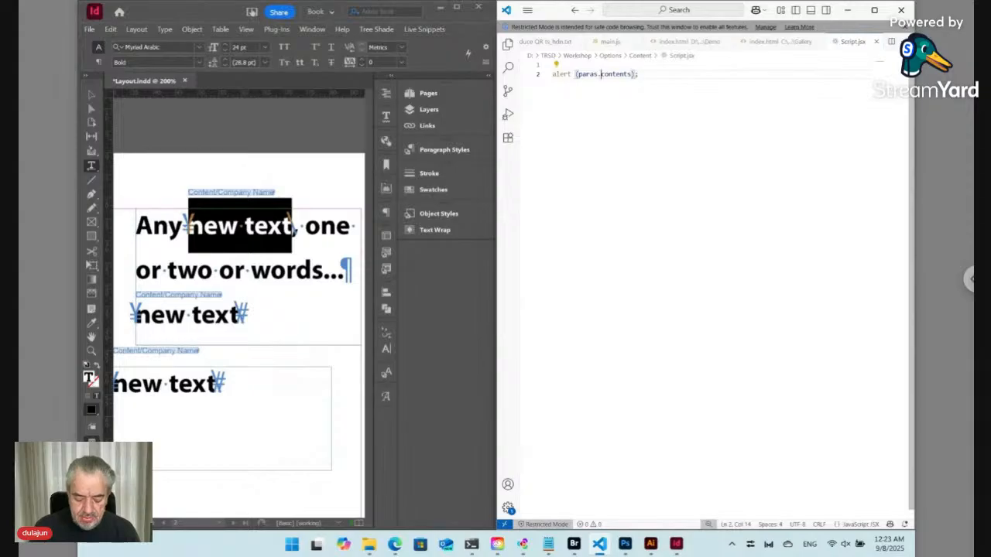
pyautogui.write('4')
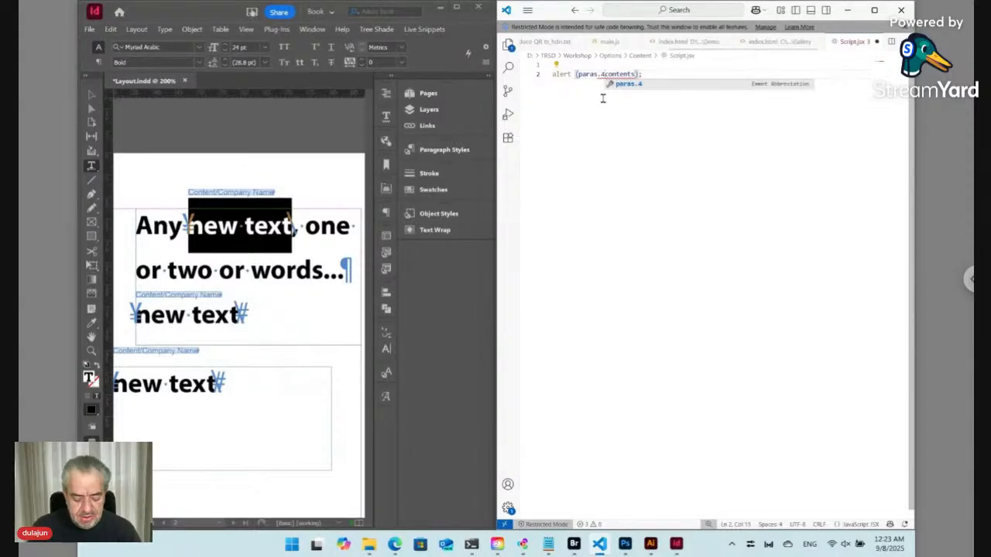
pyautogui.press('BackSpace')
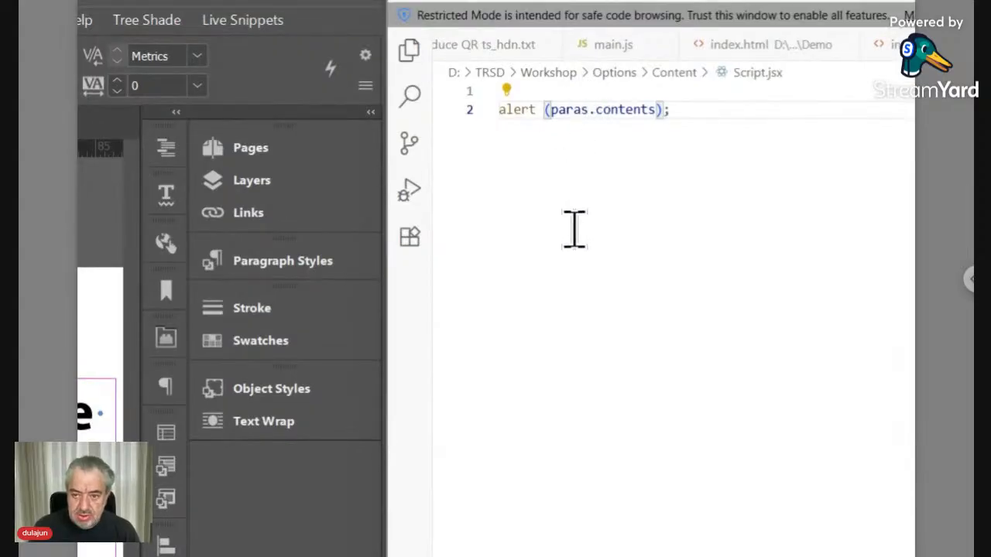
pyautogui.write('[')
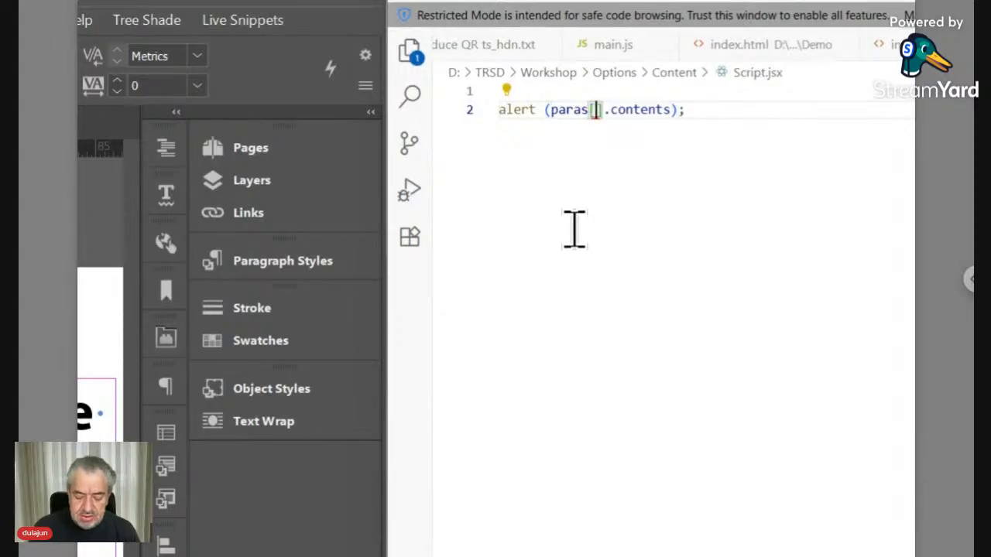
pyautogui.write('0')
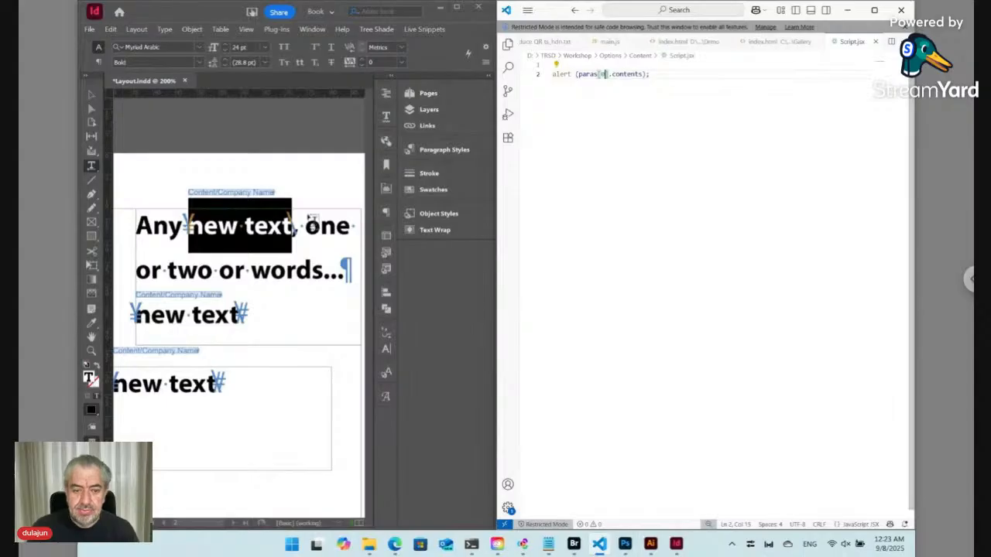
# Update the first-line Company Name snippet in InDesign to test paras[0].contents, and dismiss the script alert.
pyautogui.click(266, 217)
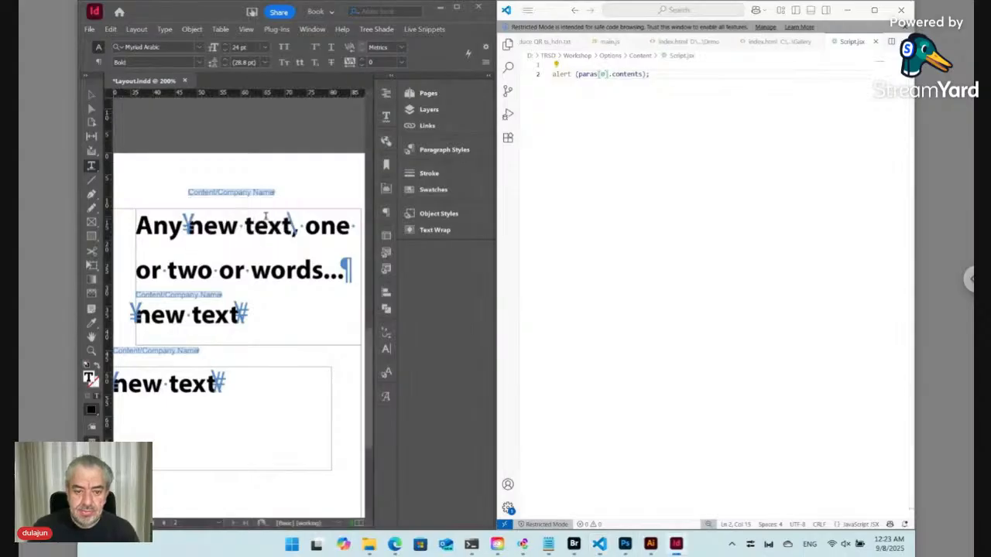
pyautogui.click(434, 29)
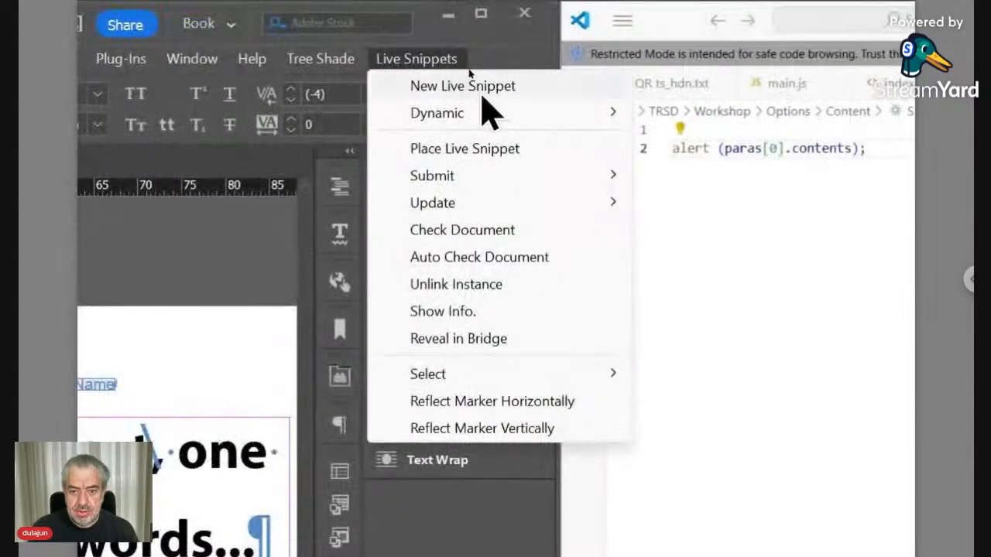
pyautogui.moveTo(474, 105)
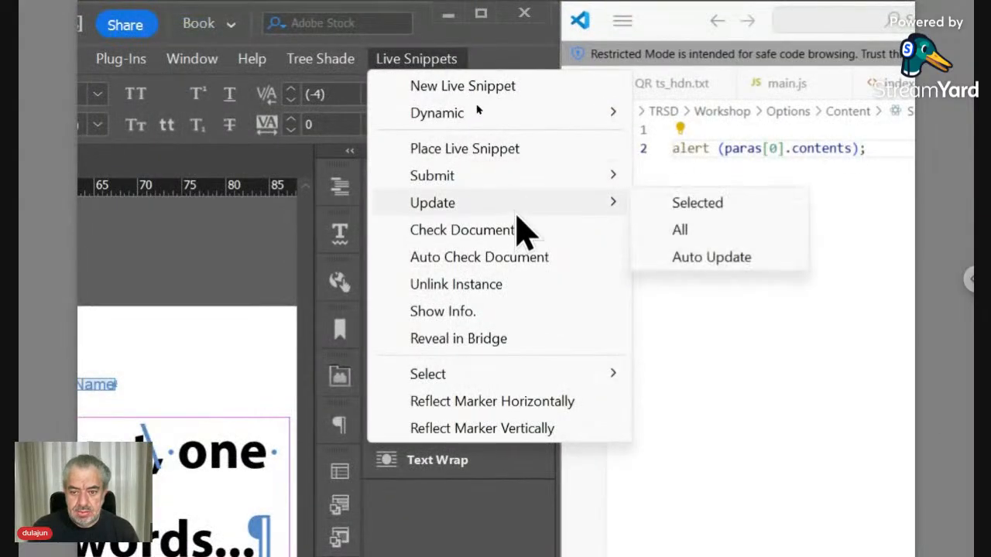
pyautogui.click(695, 206)
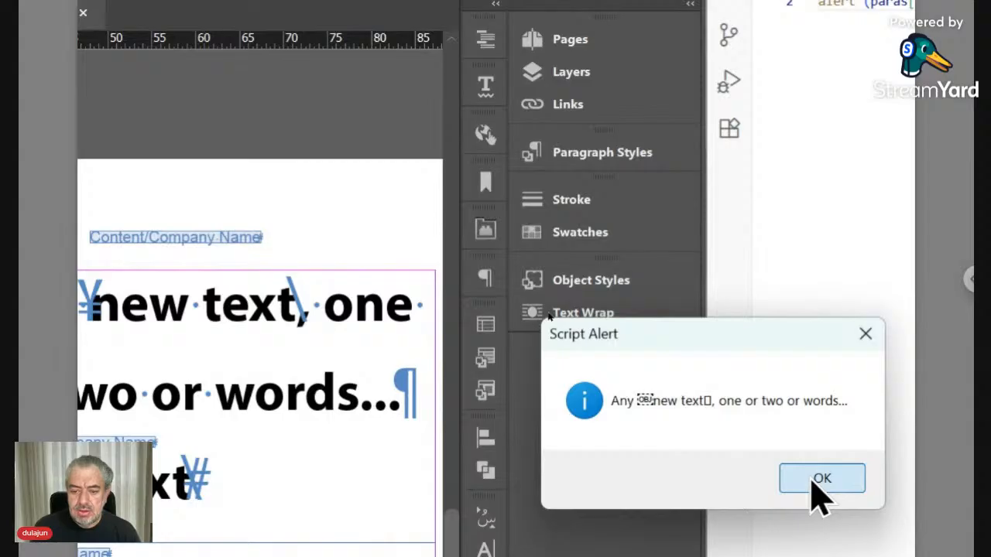
pyautogui.click(819, 480)
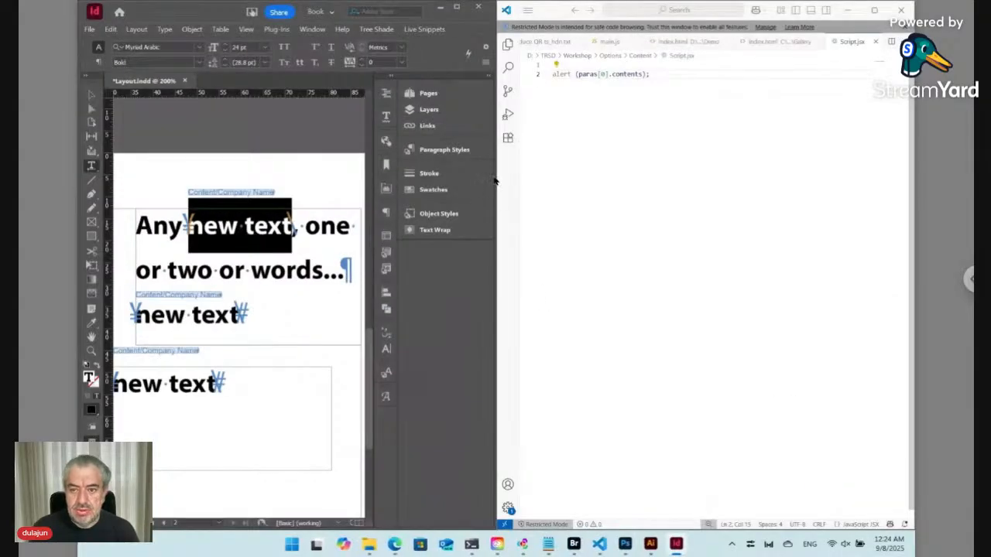
# Change the first-line Company Name snippet's dynamic script reference in InDesign to .$/Content/Script*:CodeOuterFrame.
pyautogui.click(246, 225)
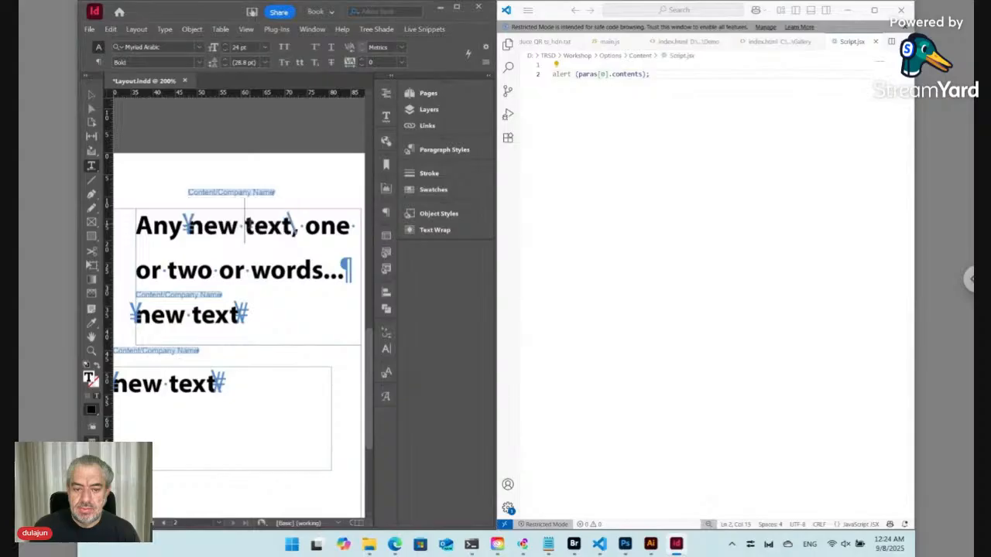
pyautogui.click(624, 75)
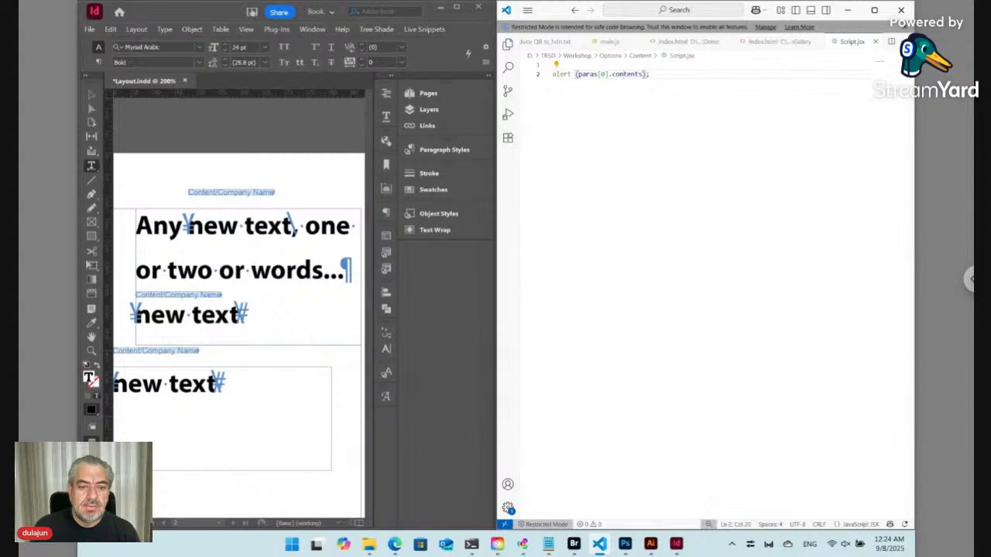
pyautogui.click(239, 223)
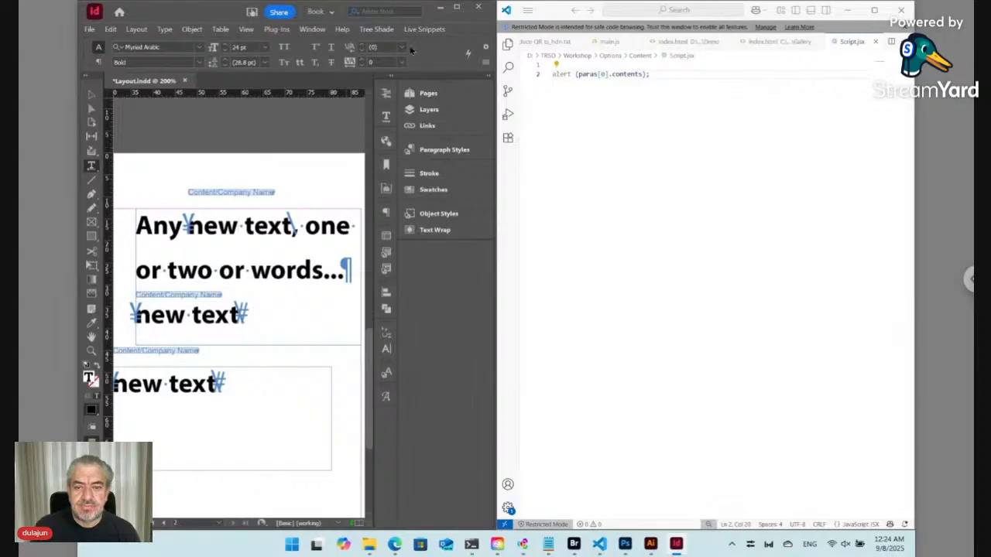
pyautogui.click(430, 31)
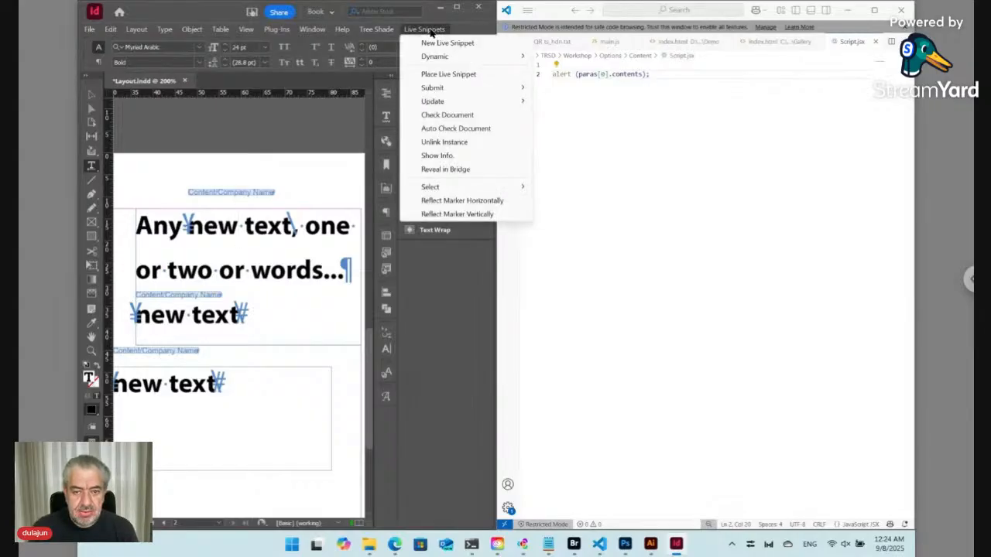
pyautogui.moveTo(459, 60)
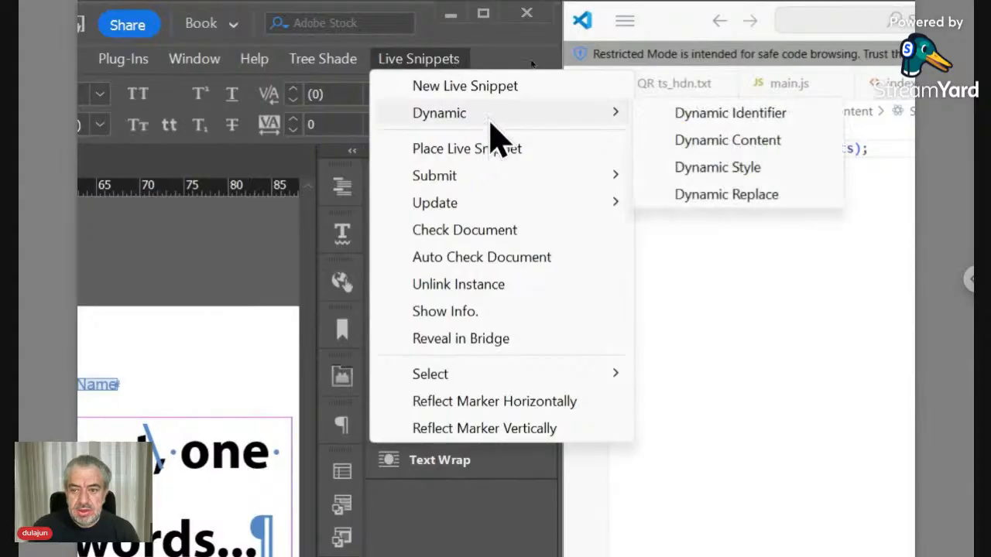
pyautogui.click(789, 170)
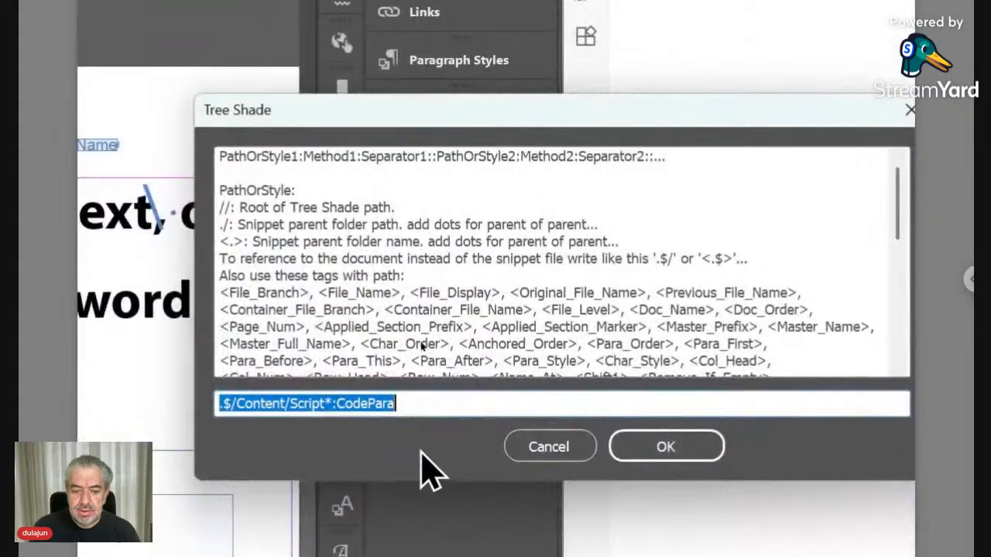
pyautogui.click(298, 404)
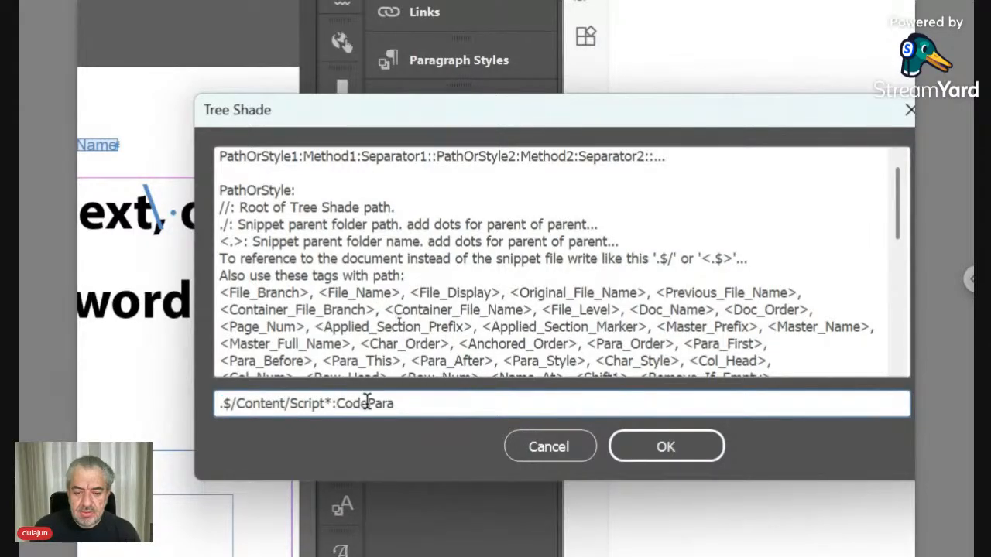
pyautogui.moveTo(368, 403); pyautogui.dragTo(414, 402)
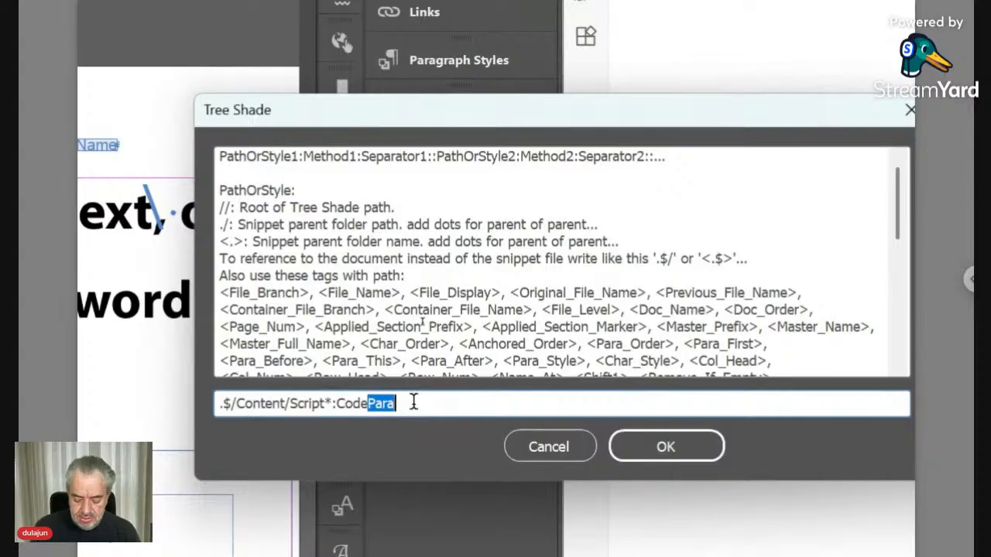
pyautogui.write('Outer')
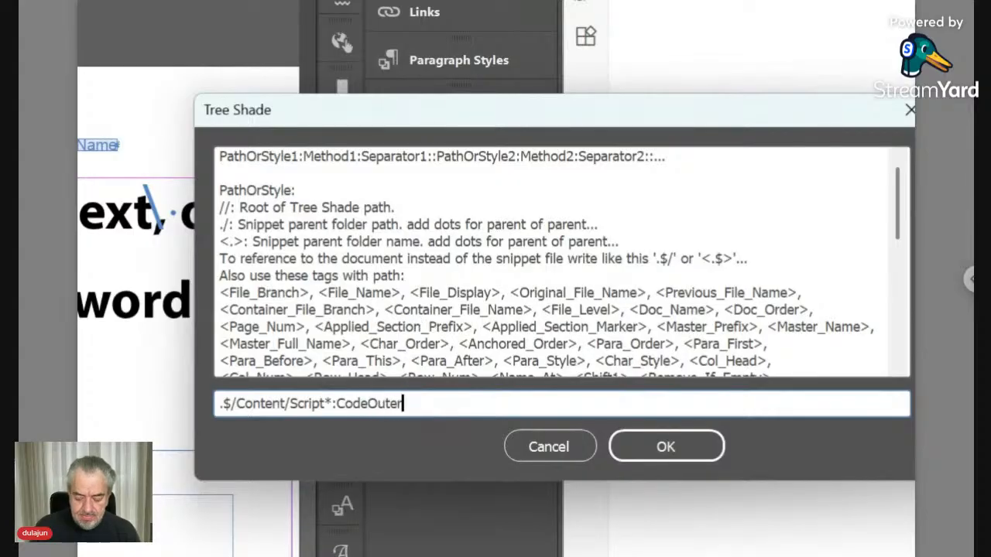
pyautogui.write('Frame')
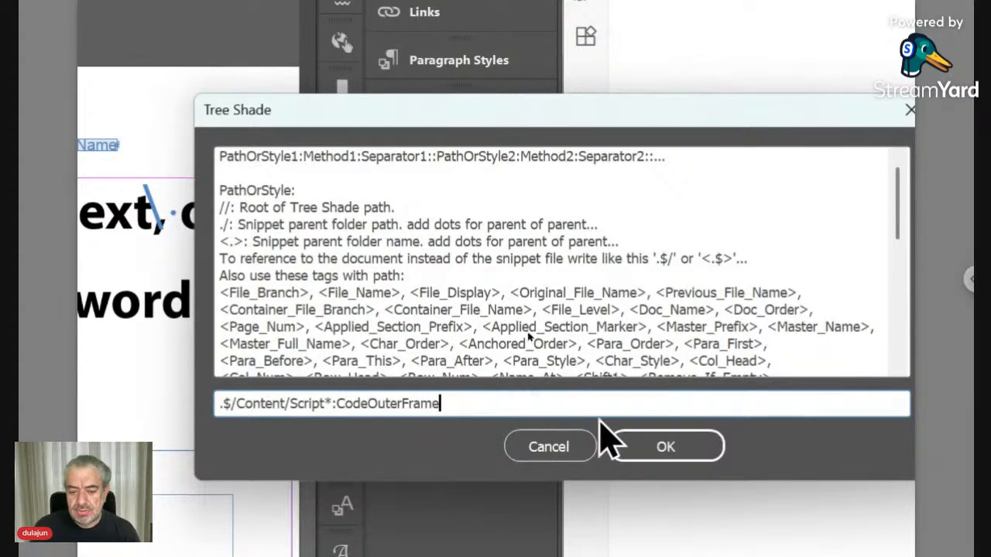
pyautogui.click(645, 456)
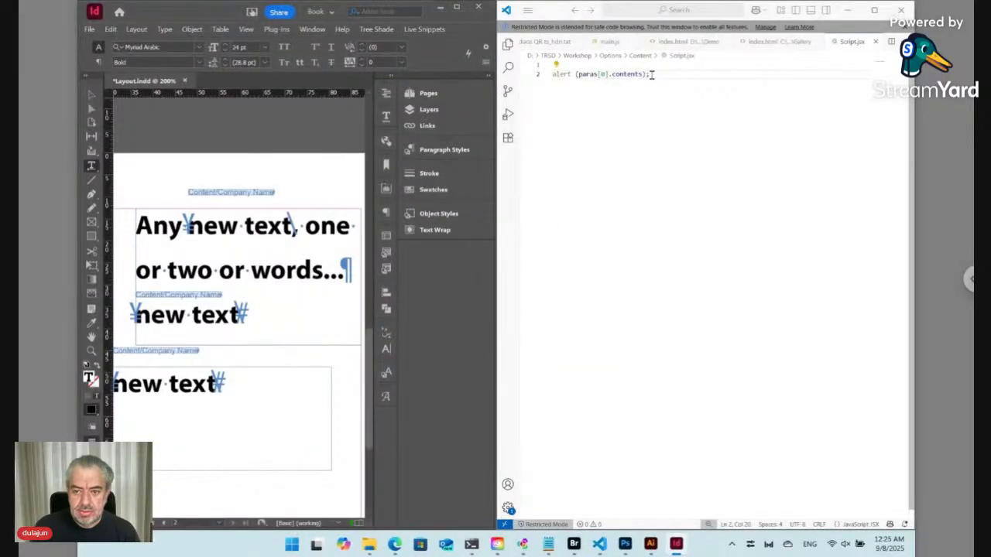
# Add the line alert (frame); above the paras[0].contents alert in Script.jsx and save the script.
pyautogui.click(651, 75)
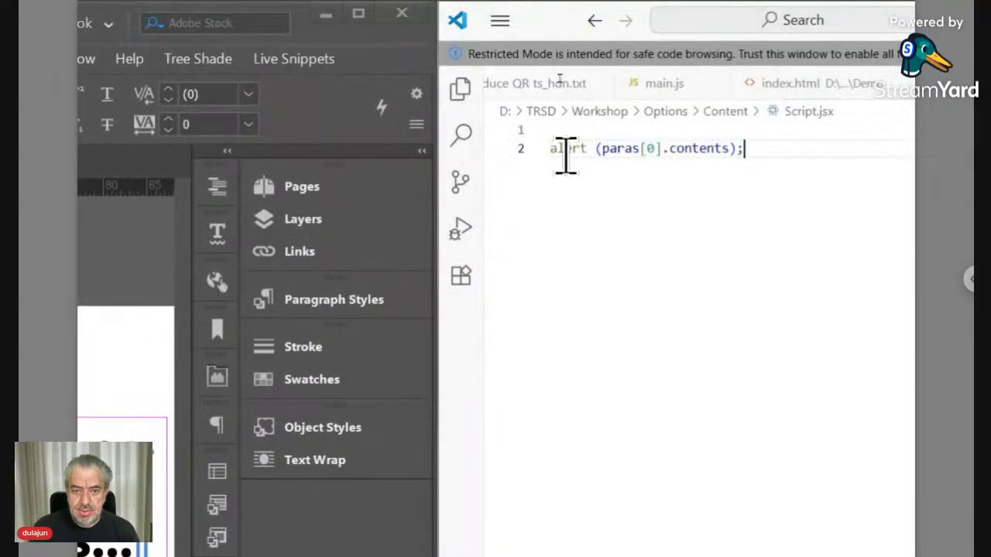
pyautogui.doubleClick(566, 157)
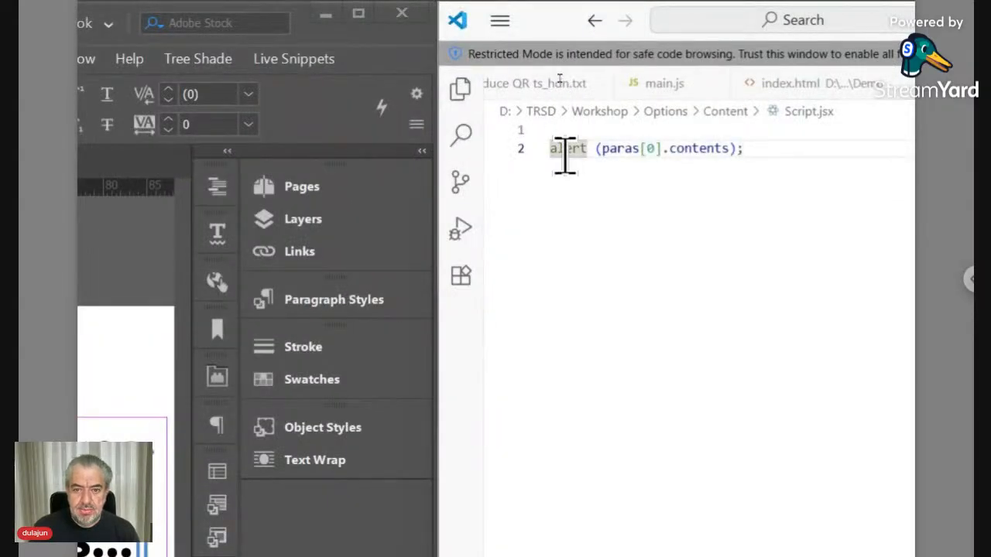
pyautogui.press('Up')
pyautogui.press('Return')
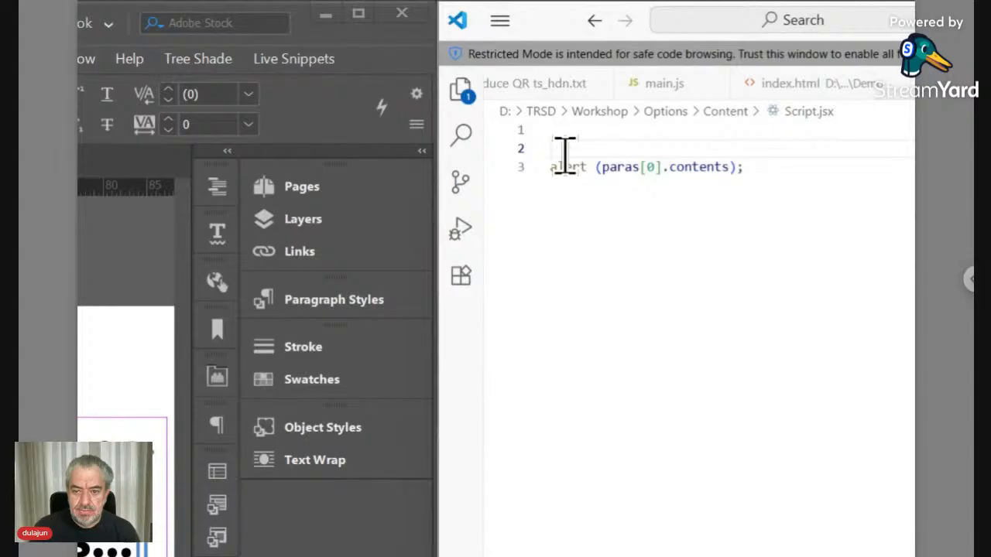
pyautogui.write('alert ')
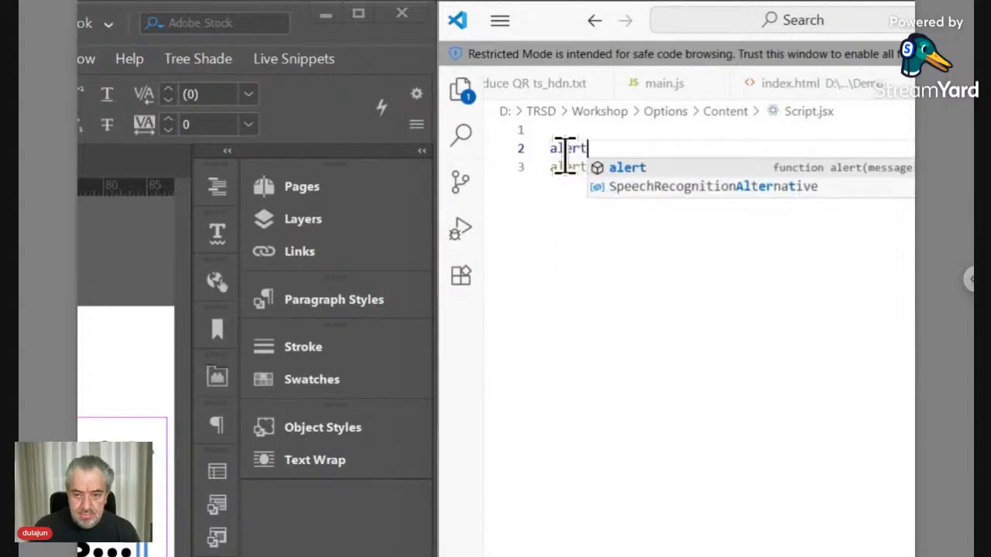
pyautogui.write('(')
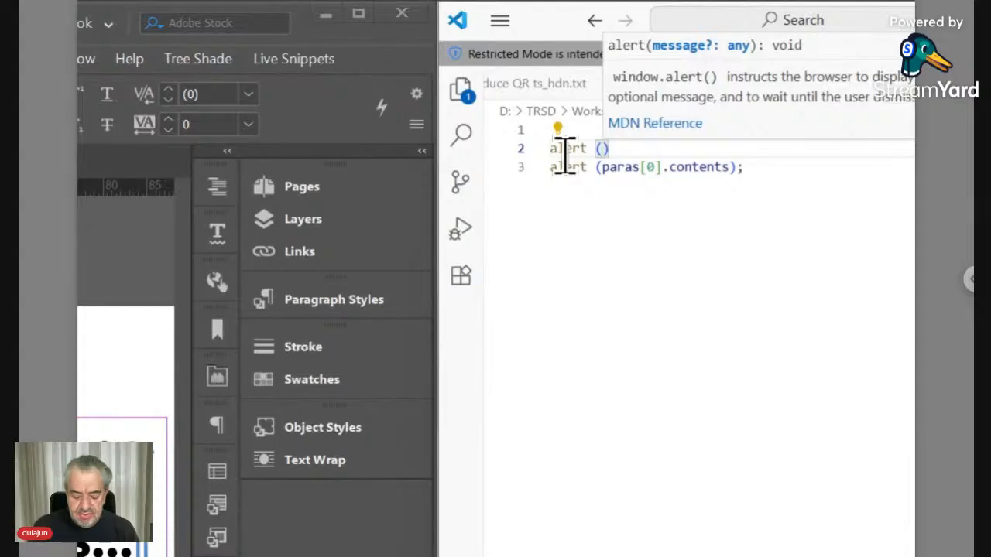
pyautogui.write('frame')
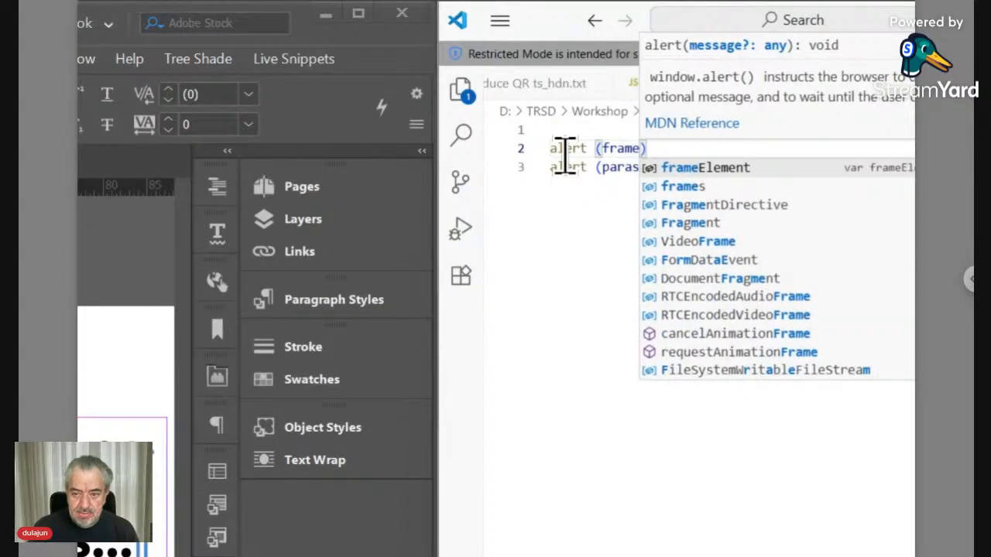
pyautogui.write(');')
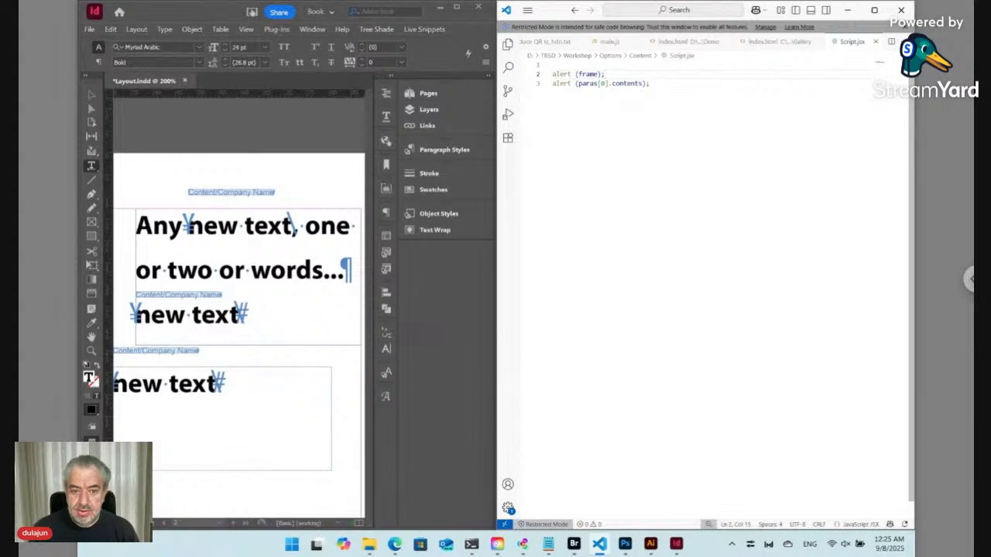
# Switch to InDesign and update only the first-line Company Name snippet to test the frame alert.
pyautogui.click(259, 225)
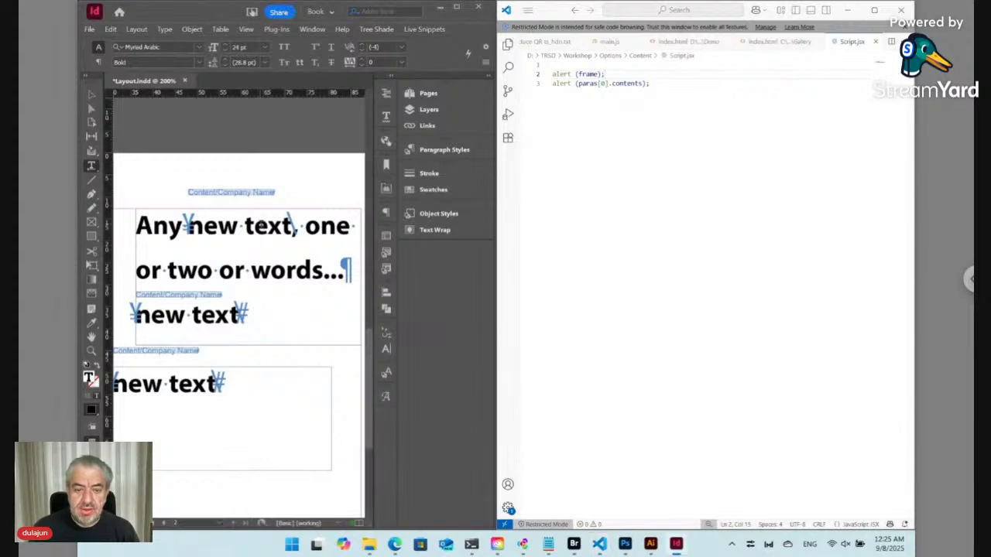
pyautogui.click(424, 28)
pyautogui.moveTo(465, 56)
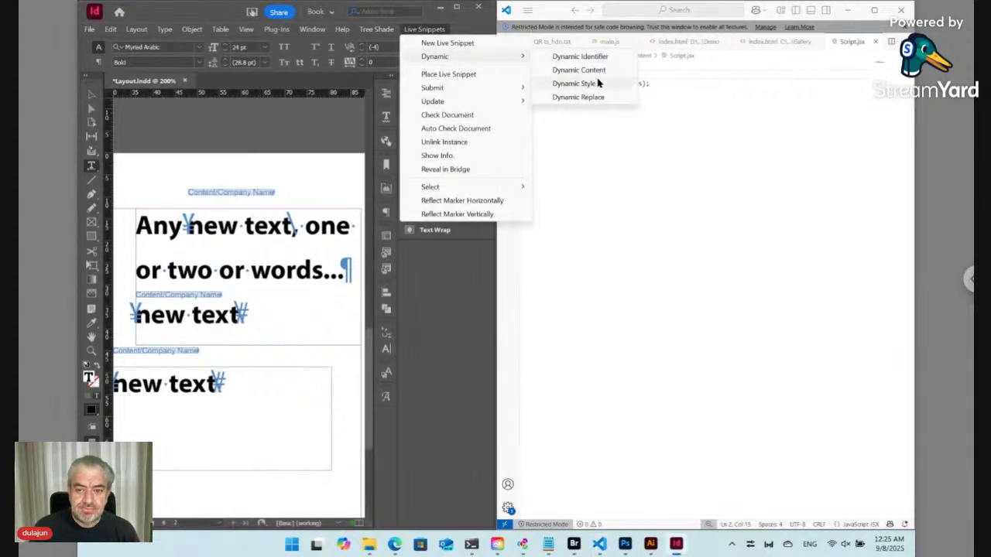
pyautogui.moveTo(527, 103)
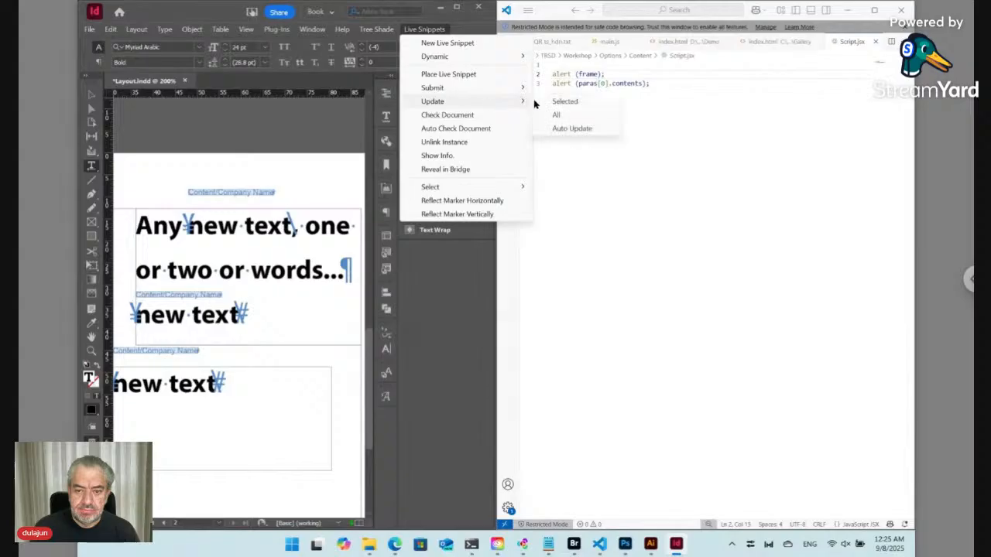
pyautogui.click(559, 102)
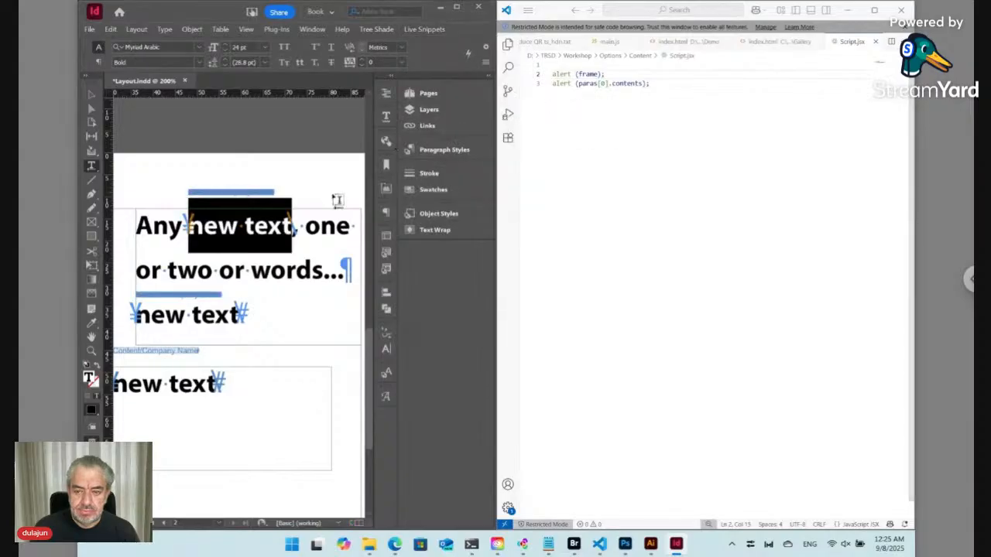
# Change the first-line Company Name snippet's Dynamic Style reference to .$/Content/Script*:CodeOuterObj and dismiss the script alert.
pyautogui.click(246, 226)
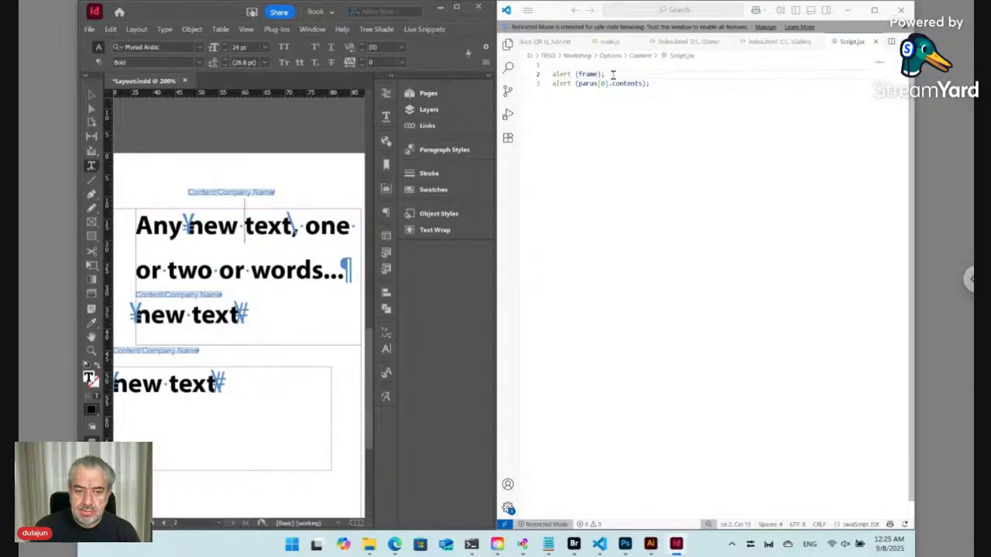
pyautogui.click(438, 31)
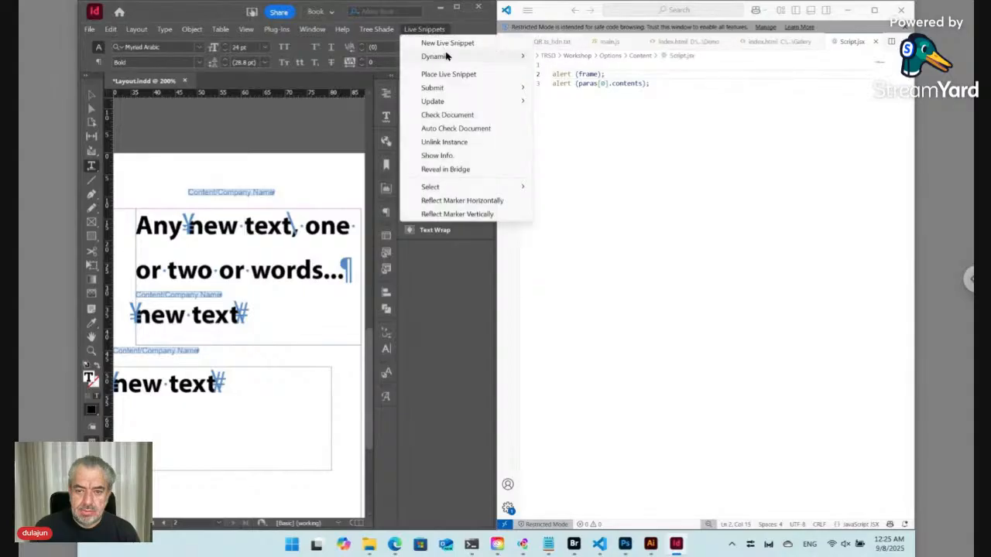
pyautogui.moveTo(496, 56)
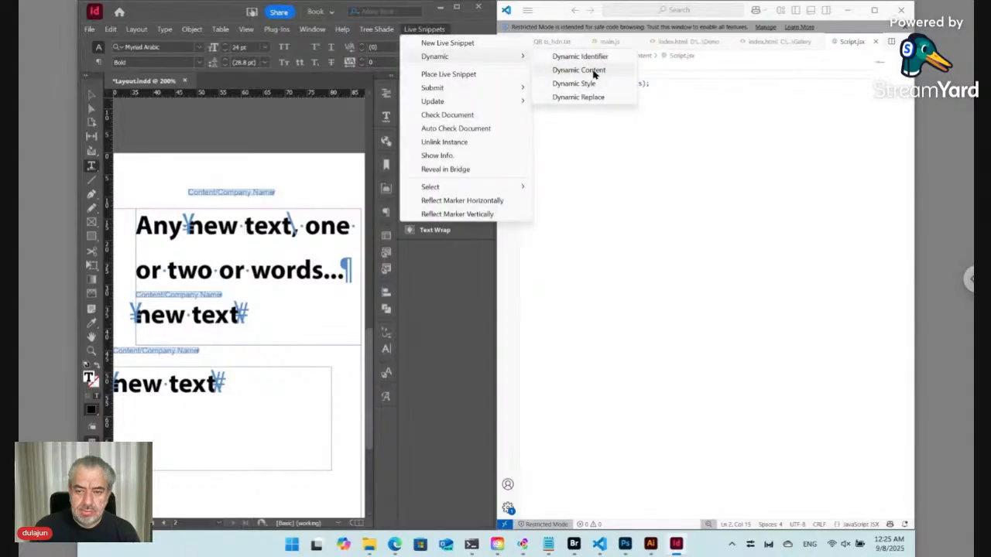
pyautogui.click(593, 83)
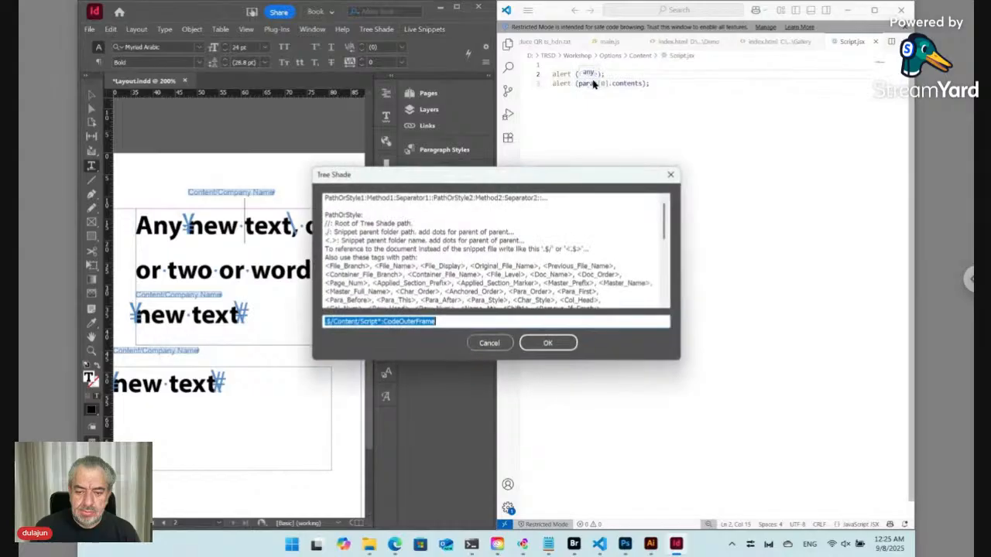
pyautogui.click(422, 322)
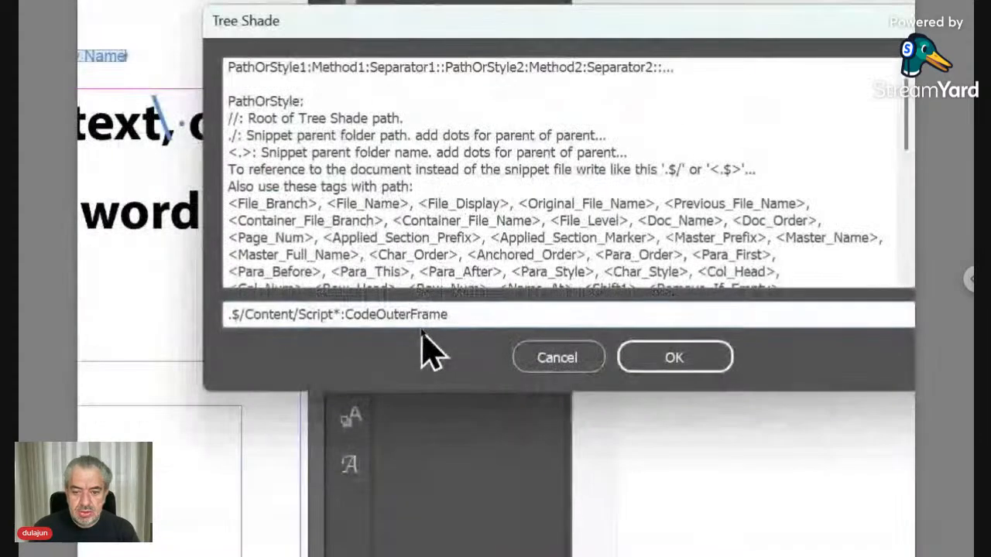
pyautogui.moveTo(410, 314); pyautogui.dragTo(504, 325)
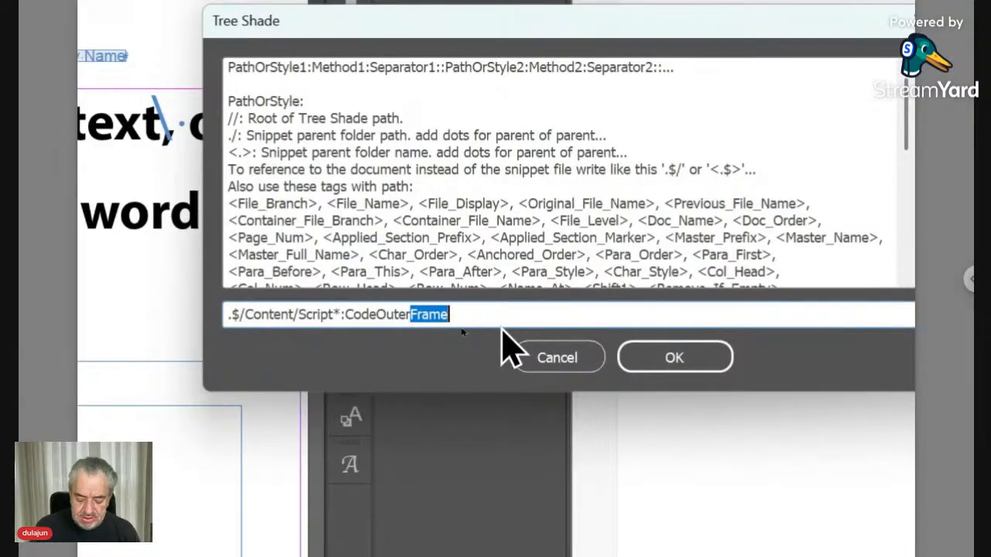
pyautogui.write('Obj')
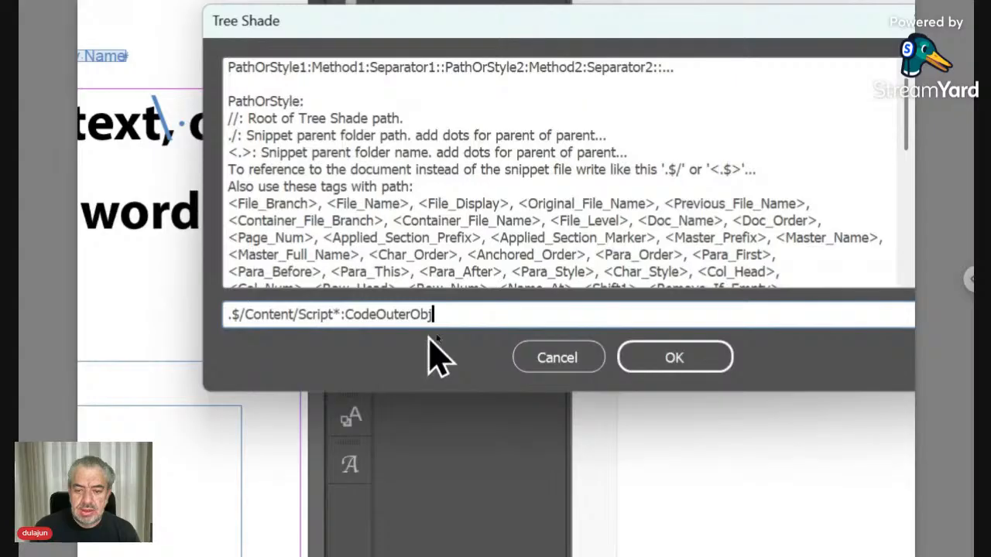
pyautogui.click(709, 369)
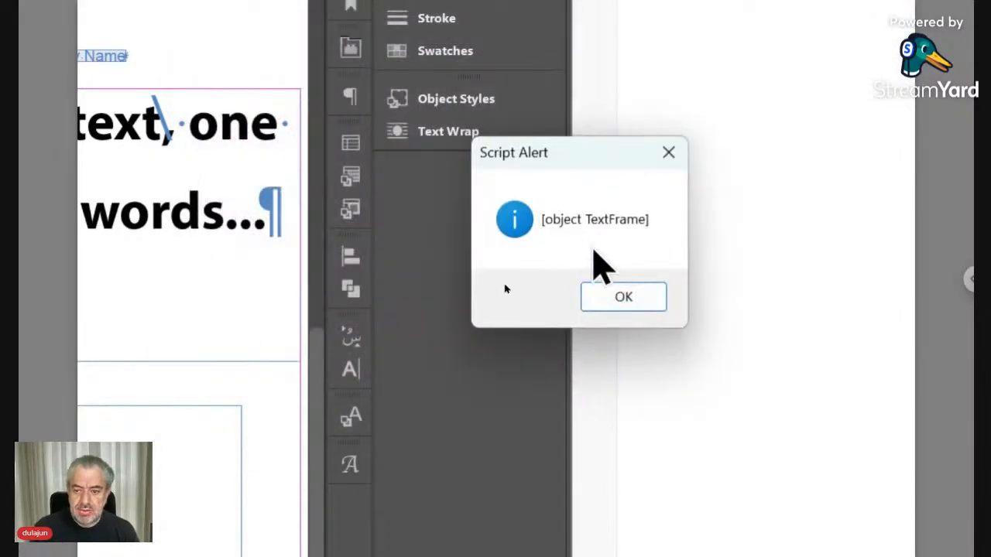
pyautogui.click(626, 306)
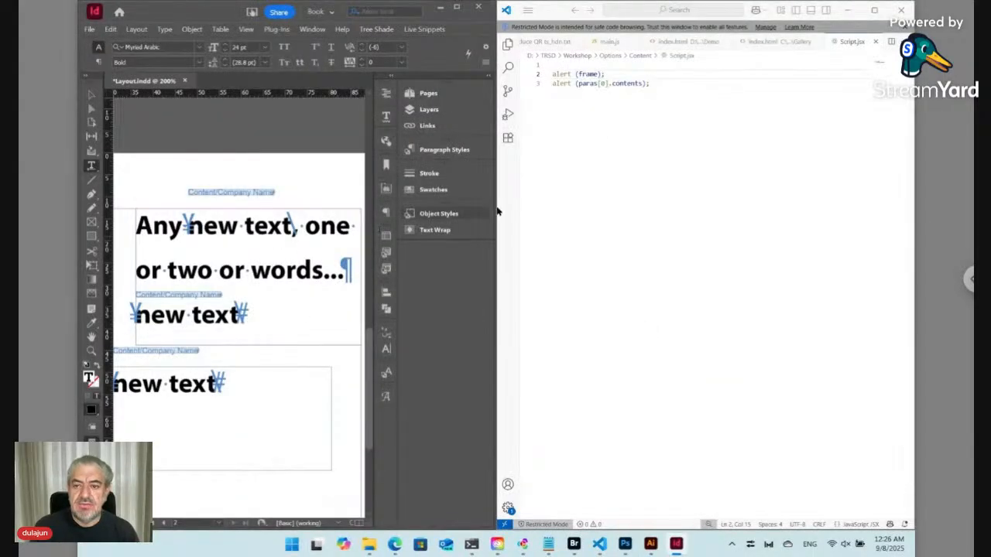
# Insert the line alert (doc); below the frame alert in Script.jsx and save the script.
pyautogui.click(608, 74)
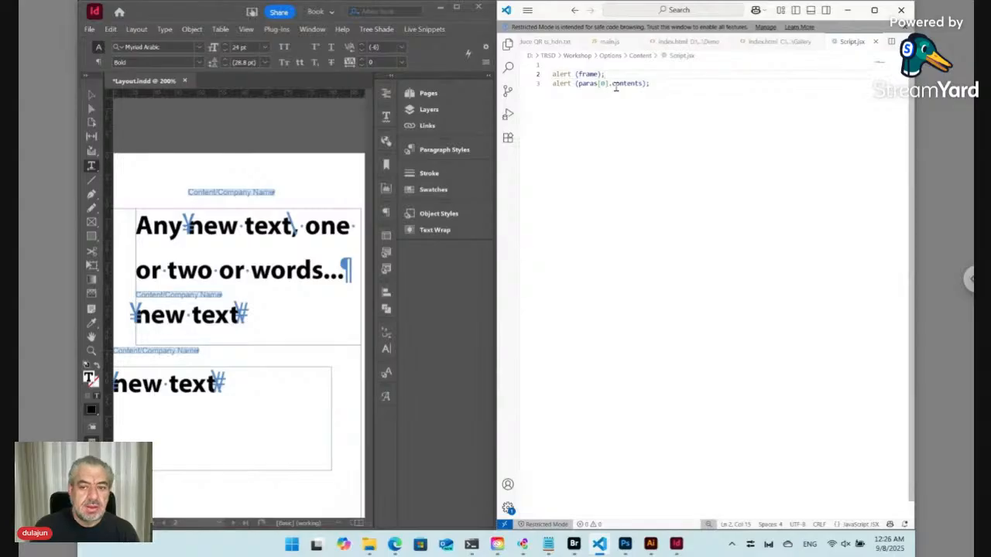
pyautogui.press('Return')
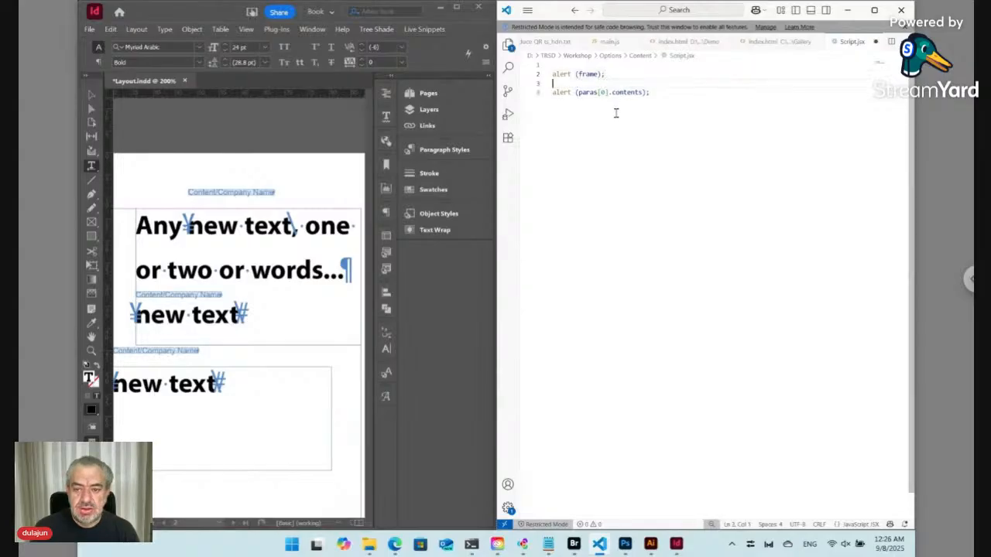
pyautogui.write('alert ')
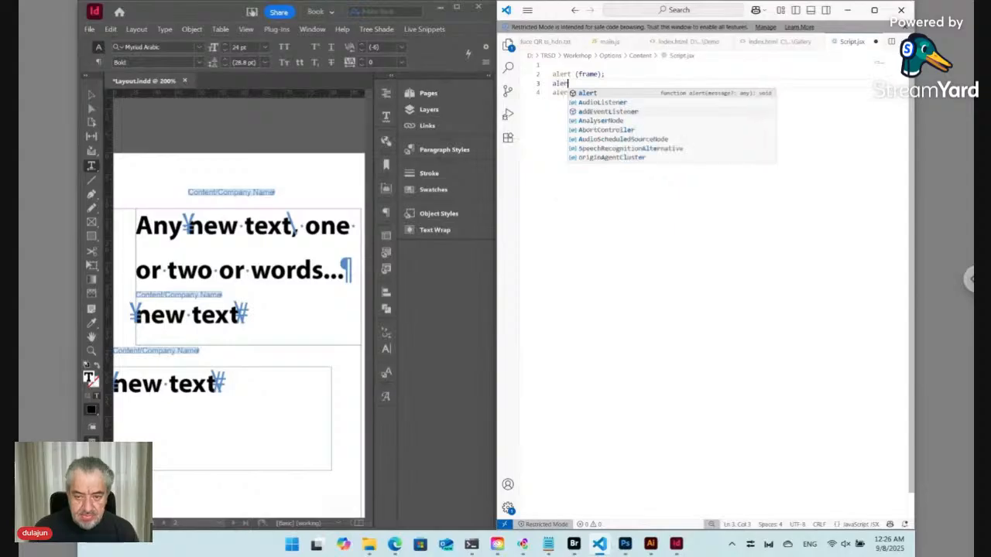
pyautogui.write('(')
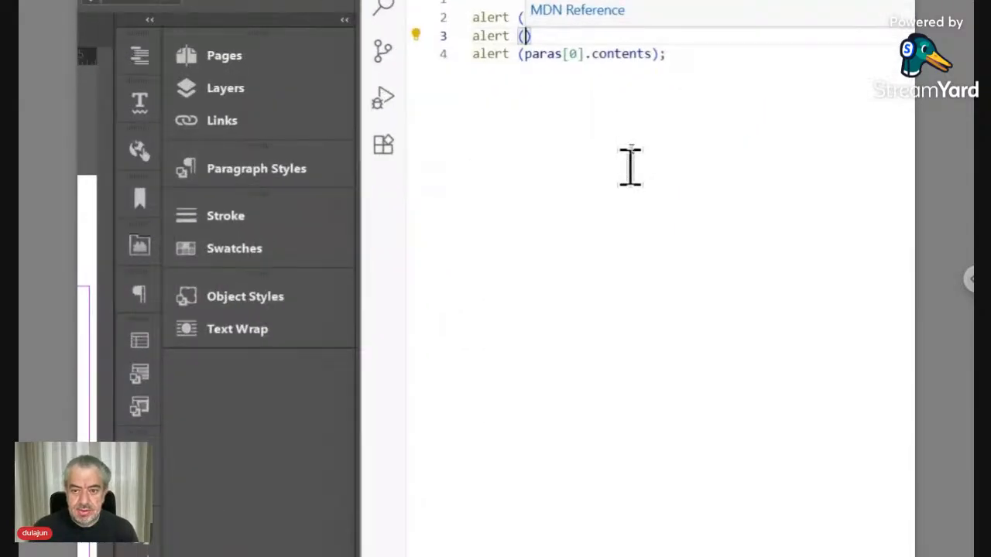
pyautogui.write('doc')
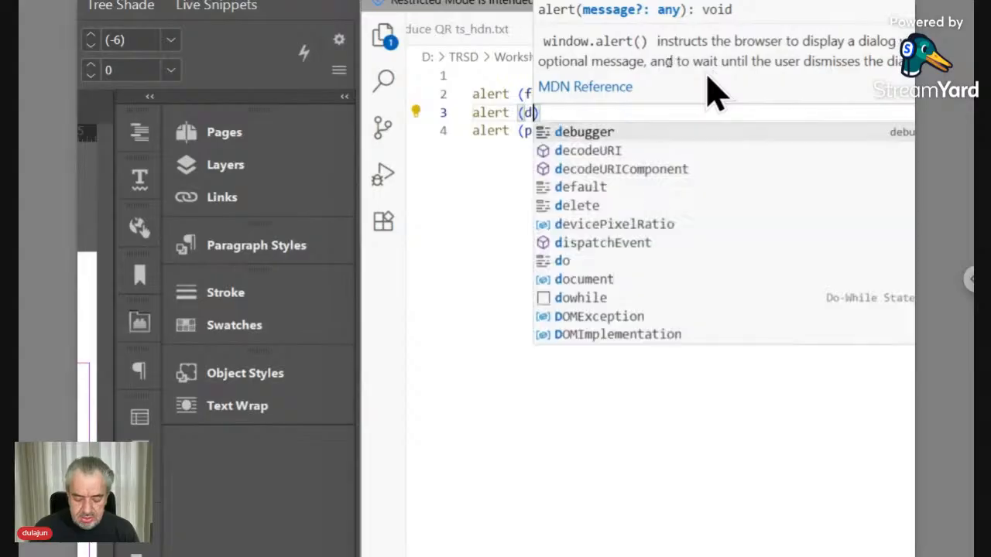
pyautogui.write(');')
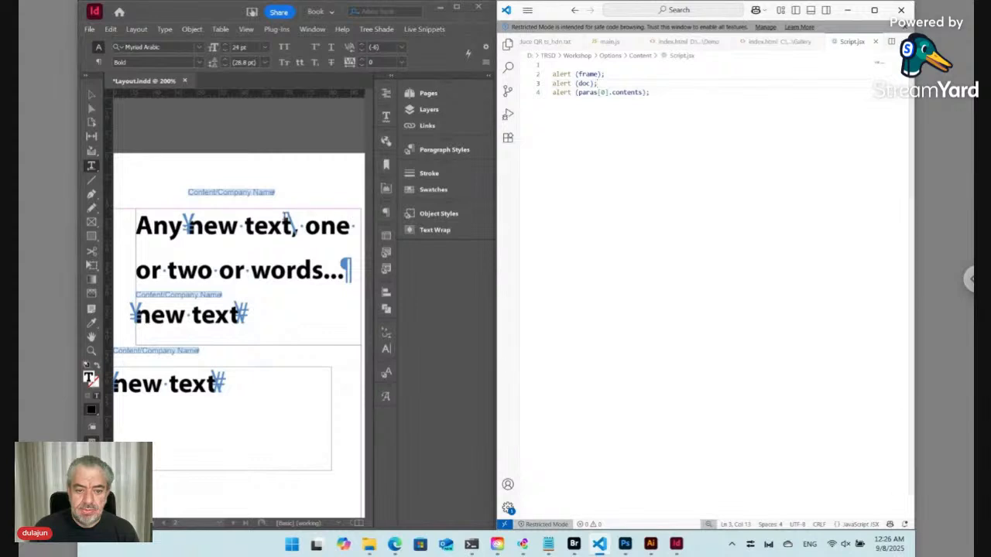
# Update only the first-line Company Name snippet in InDesign to test the frame and doc alerts, dismissing each script alert.
pyautogui.click(401, 51)
pyautogui.click(426, 30)
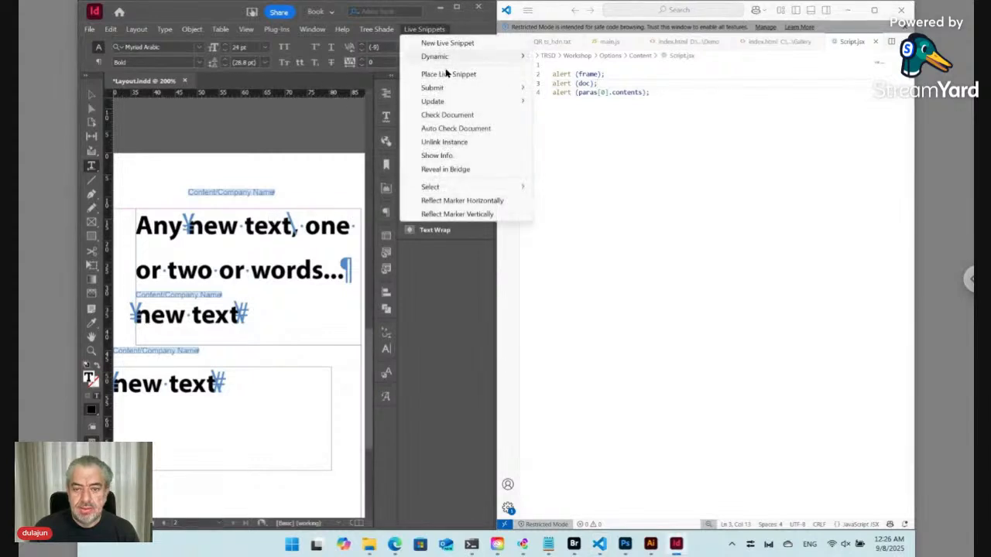
pyautogui.moveTo(449, 101)
pyautogui.click(566, 104)
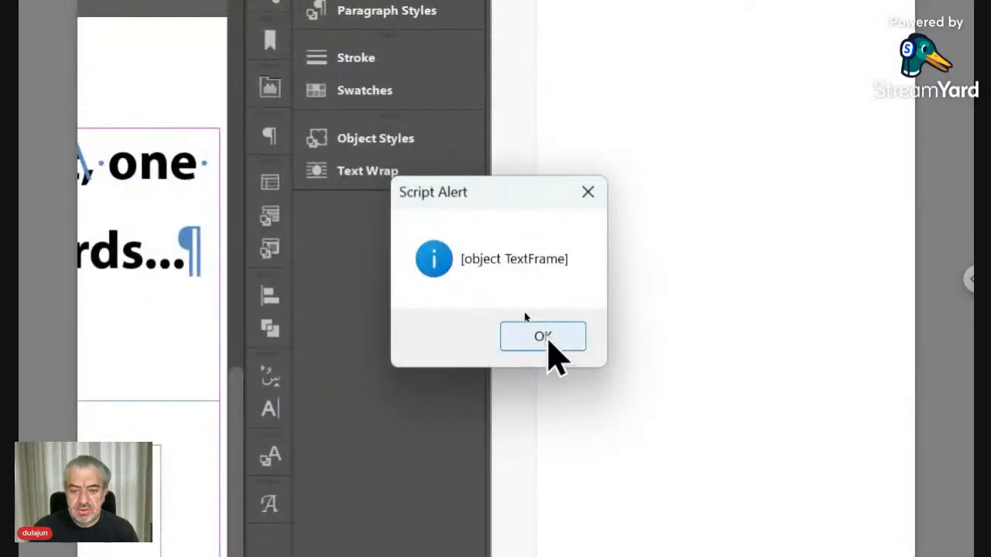
pyautogui.click(526, 313)
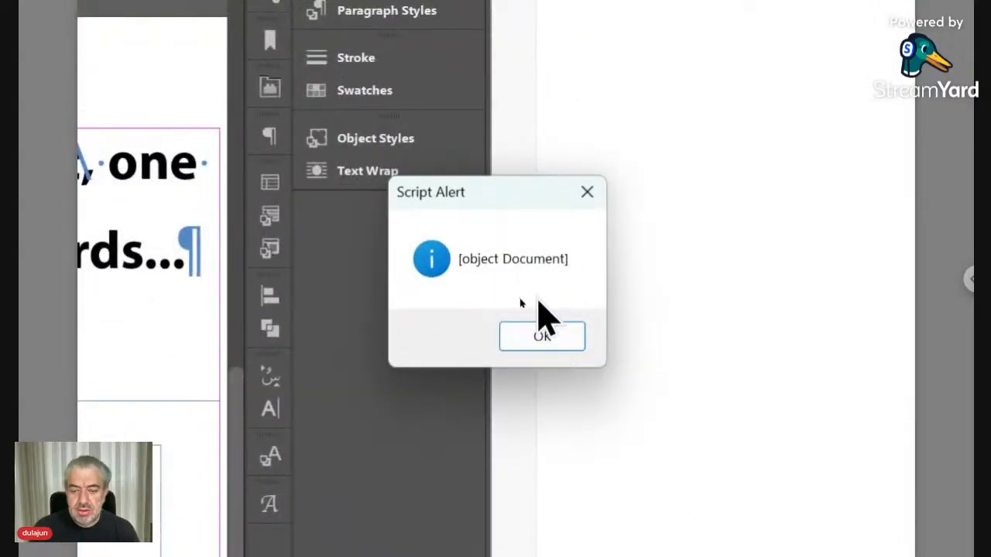
pyautogui.click(543, 336)
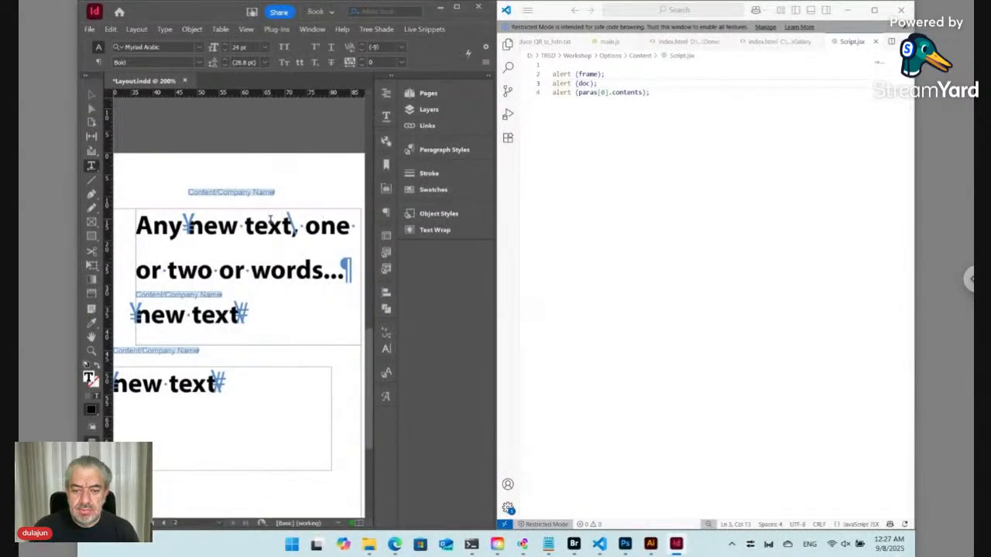
# Delete the paras[0].contents alert line from Script.jsx.
pyautogui.click(618, 93)
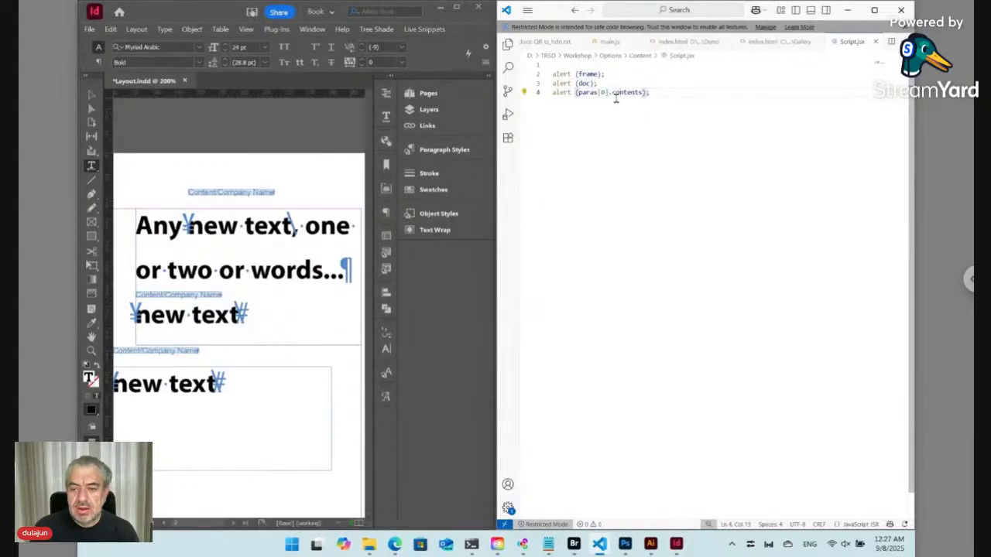
pyautogui.moveTo(657, 93); pyautogui.dragTo(555, 93)
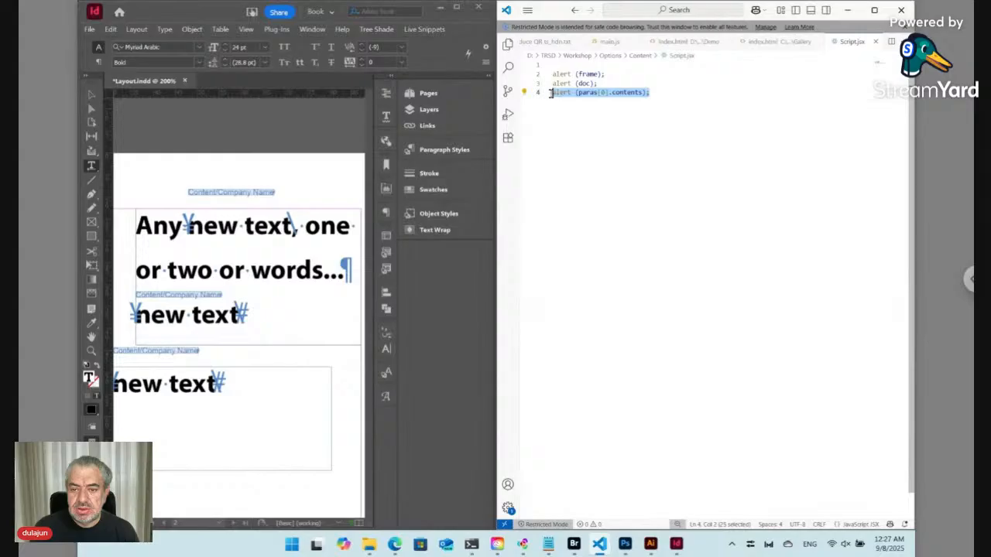
pyautogui.press('BackSpace')
pyautogui.press('BackSpace')
pyautogui.press('BackSpace')
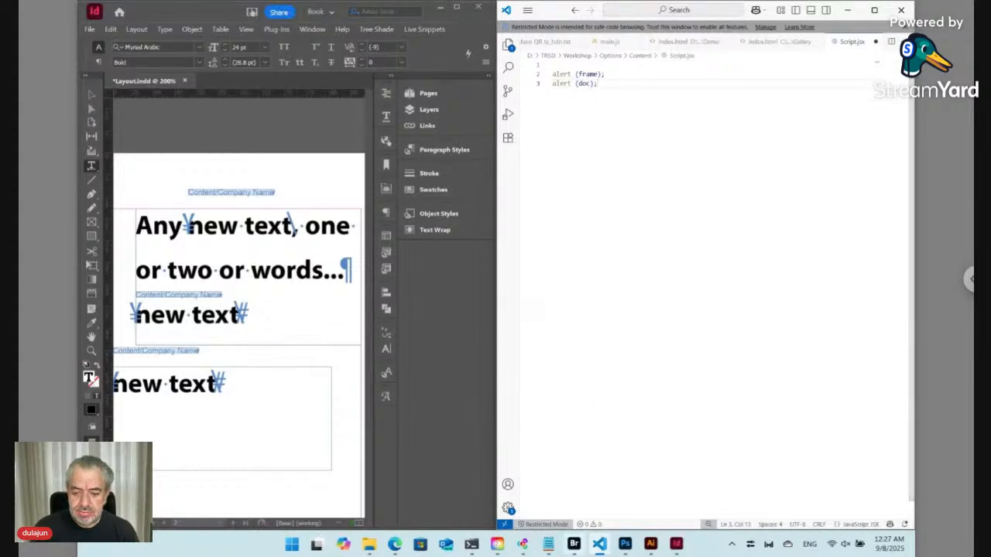
# Open the first-line Company Name snippet's Dynamic Style reference in InDesign and examine the Outer and Obj parts of its method.
pyautogui.click(294, 195)
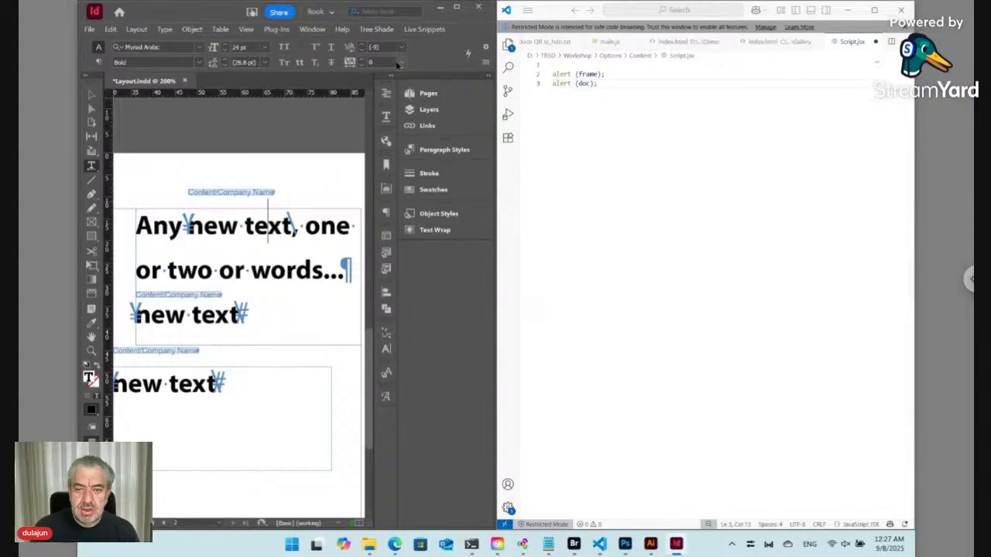
pyautogui.click(438, 28)
pyautogui.moveTo(435, 57)
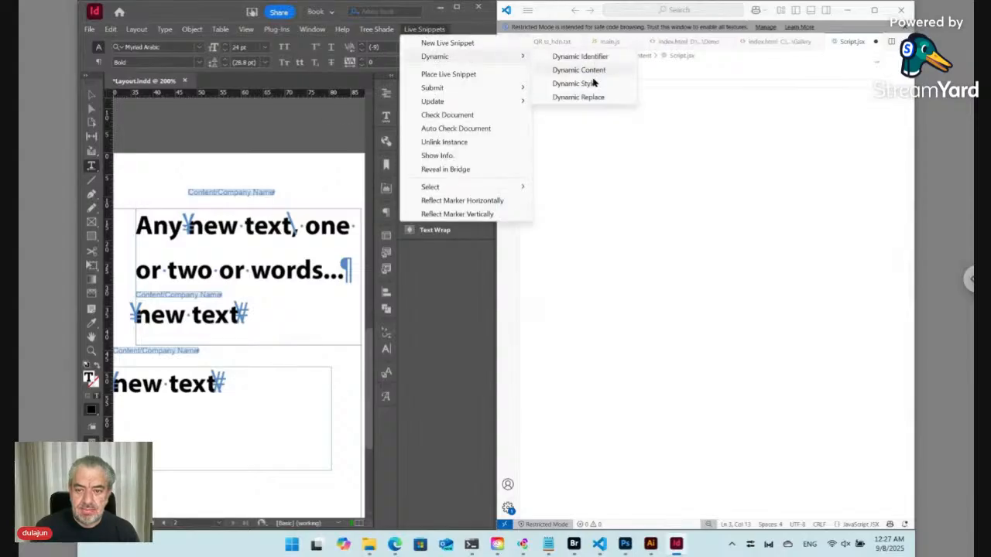
pyautogui.click(592, 86)
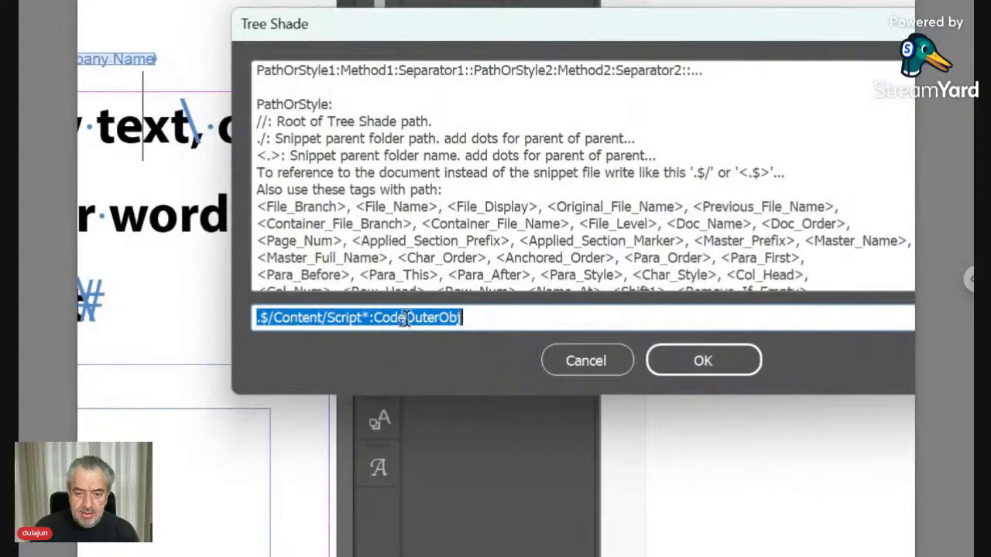
pyautogui.click(404, 320)
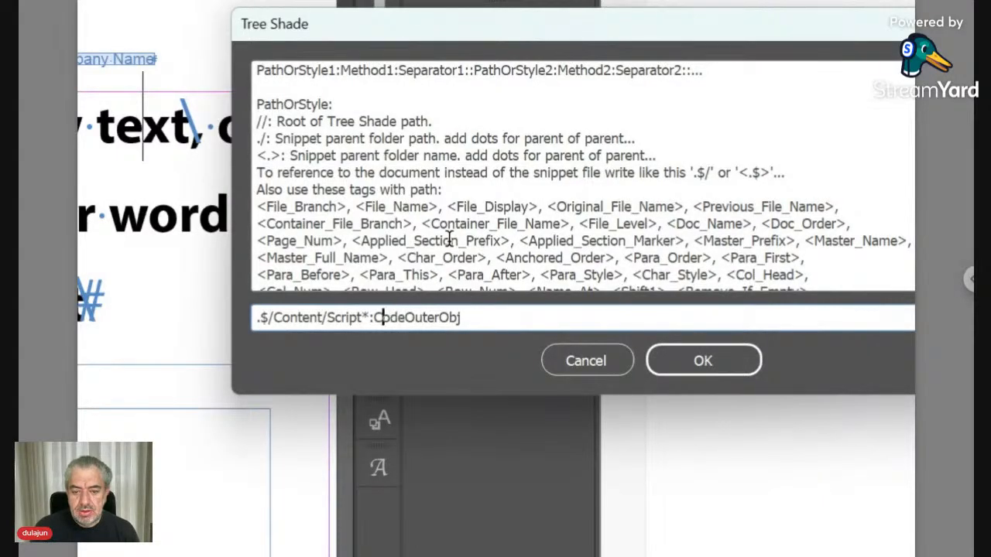
pyautogui.press('Right')
pyautogui.press('Right')
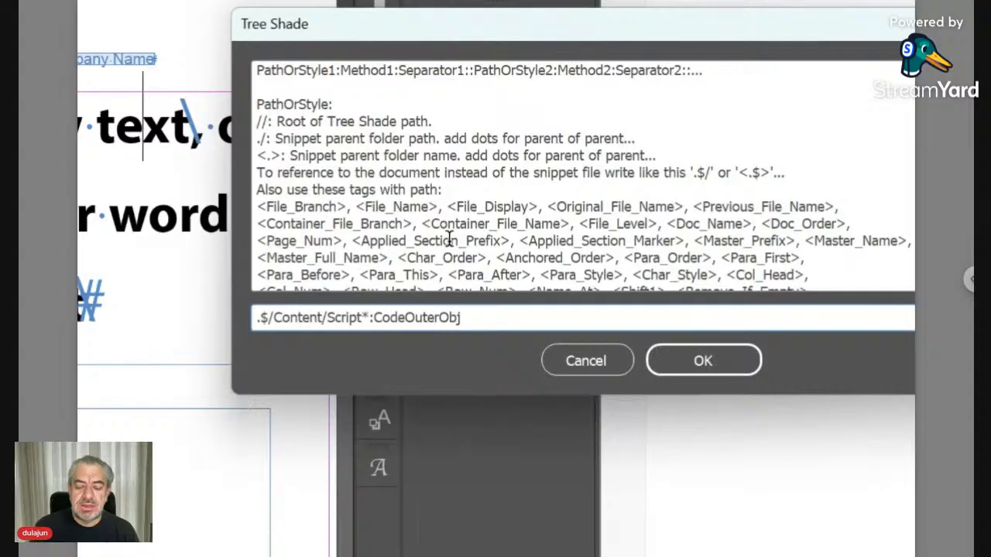
pyautogui.hotkey('shift', 'Left')
pyautogui.hotkey('shift', 'Left')
pyautogui.hotkey('shift', 'Left')
pyautogui.hotkey('shift', 'Left')
pyautogui.hotkey('shift', 'Left')
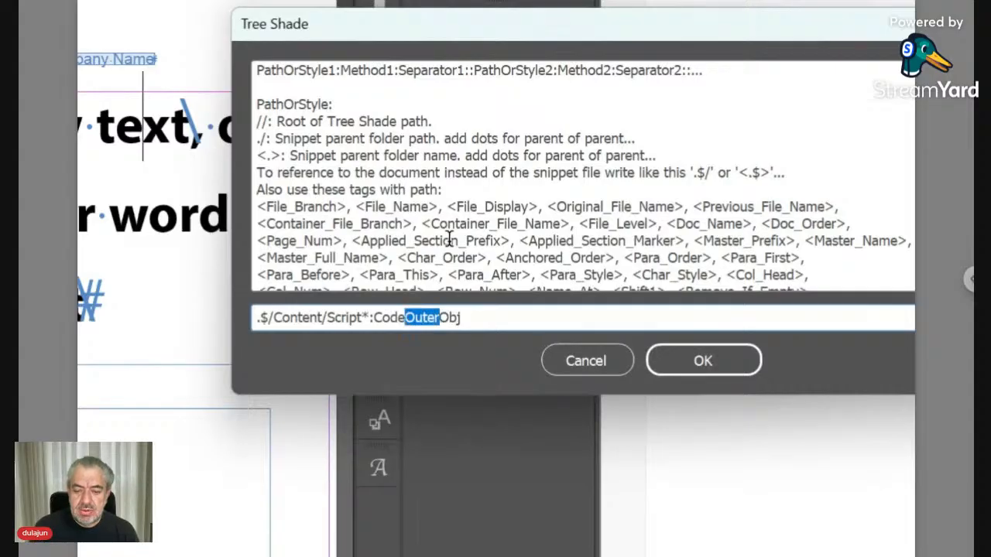
pyautogui.press('Right')
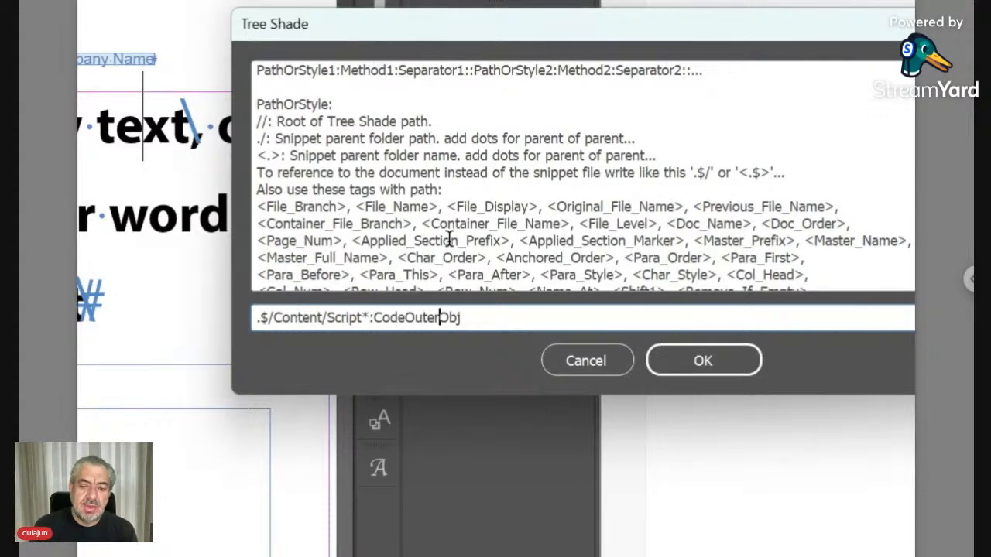
pyautogui.hotkey('shift', 'Right')
pyautogui.hotkey('shift', 'Right')
pyautogui.hotkey('shift', 'Right')
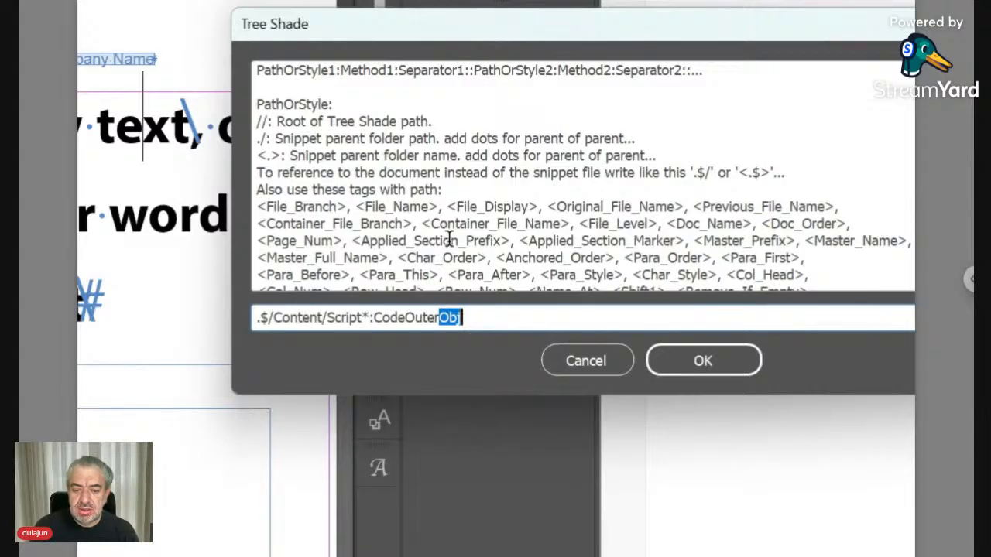
# Set the snippet's Dynamic Style reference to .$/Content/Script*:Code Outer obj, apply it and dismiss both script alerts.
pyautogui.press('Left')
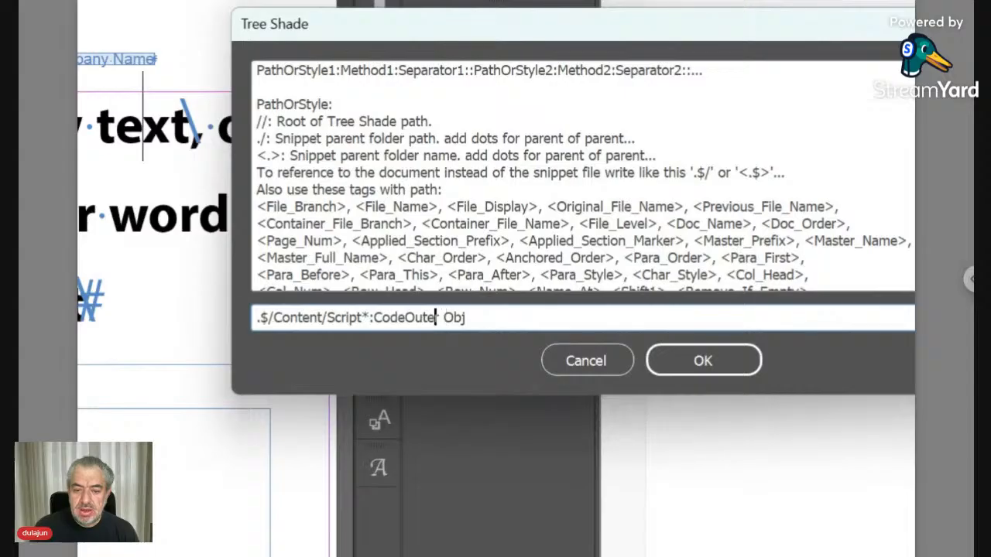
pyautogui.press('Left')
pyautogui.press('Left')
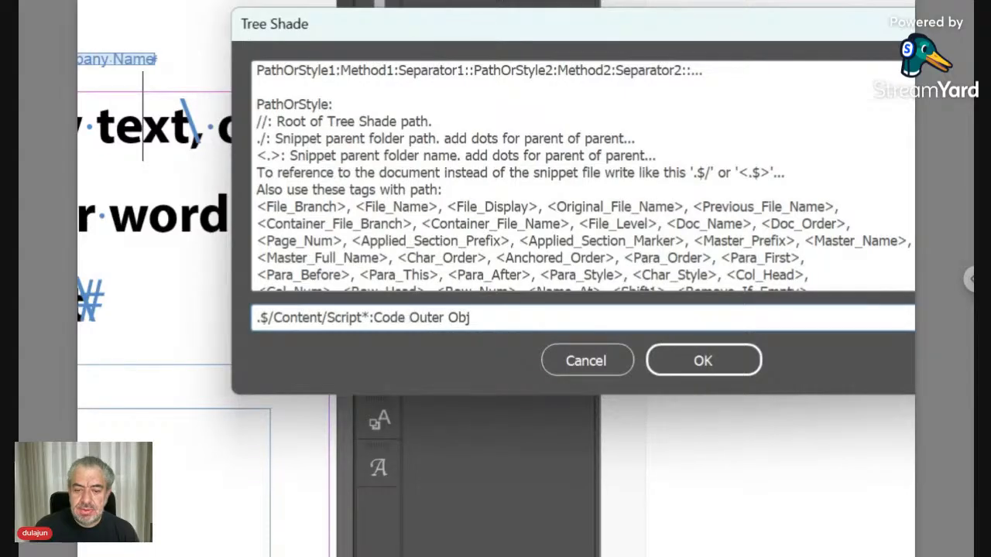
pyautogui.press('Right')
pyautogui.press('Right')
pyautogui.press('Right')
pyautogui.press('Right')
pyautogui.hotkey('shift', 'Right')
pyautogui.write('o')
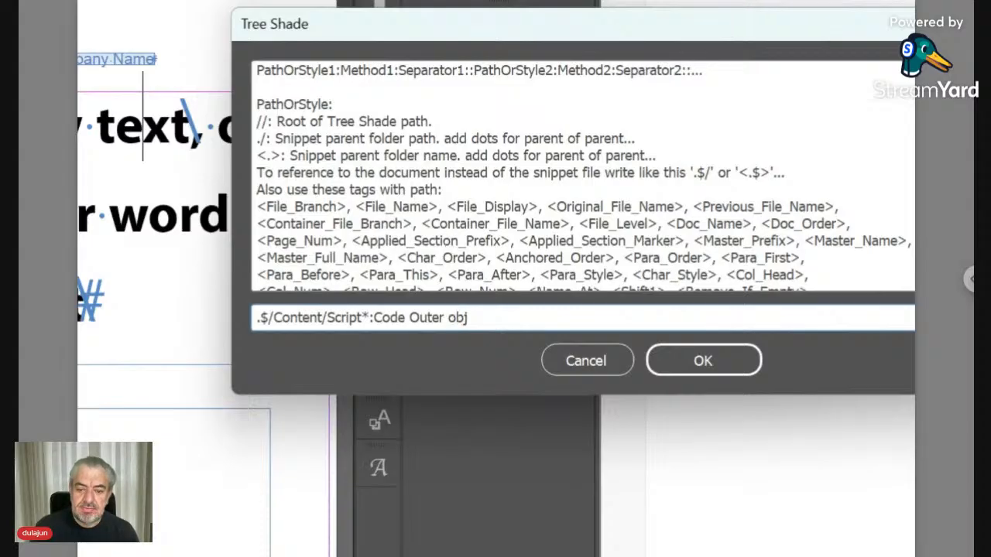
pyautogui.click(700, 365)
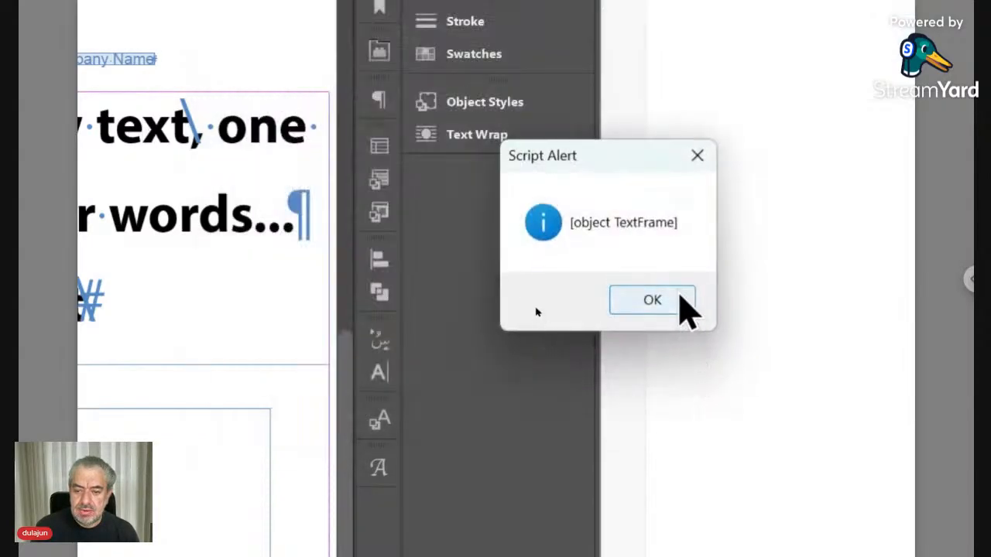
pyautogui.click(680, 298)
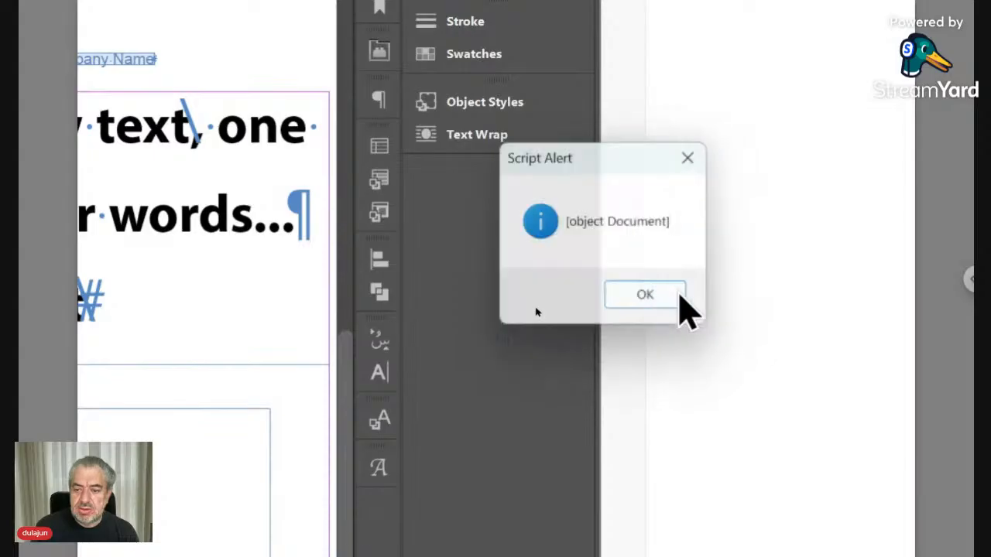
pyautogui.click(680, 300)
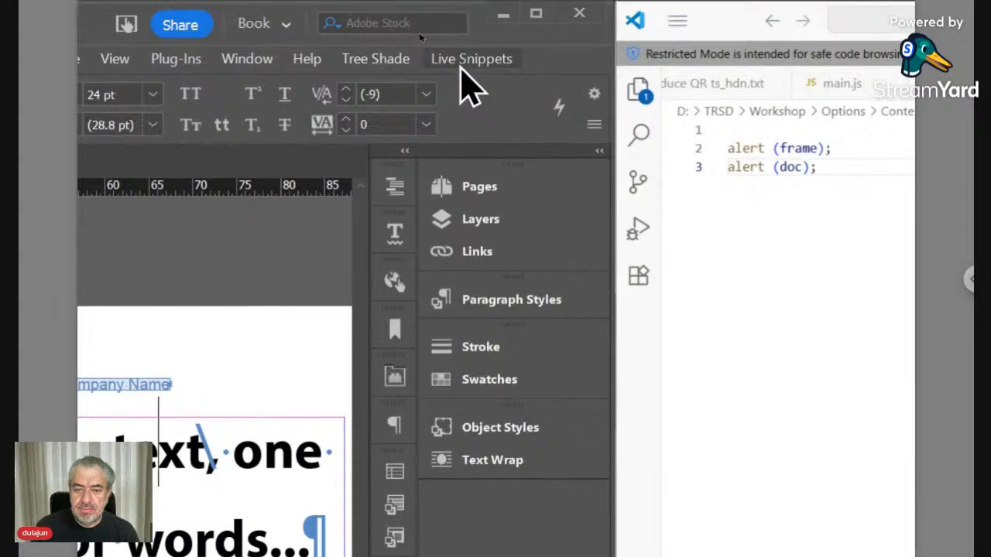
# Change the first-line Company Name snippet's Dynamic Style reference to .$/Content/Script*:Code para.
pyautogui.click(468, 59)
pyautogui.moveTo(528, 207)
pyautogui.moveTo(555, 116)
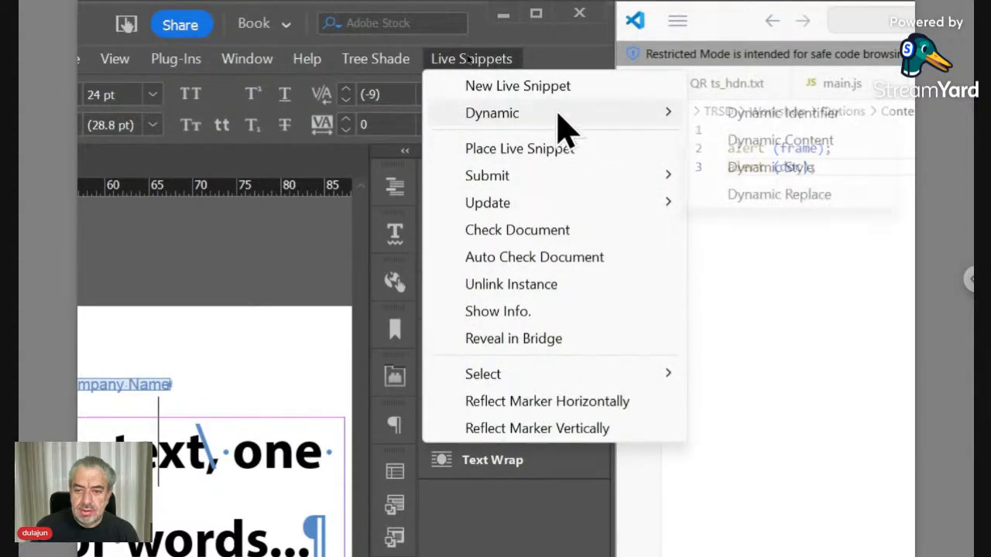
pyautogui.click(734, 168)
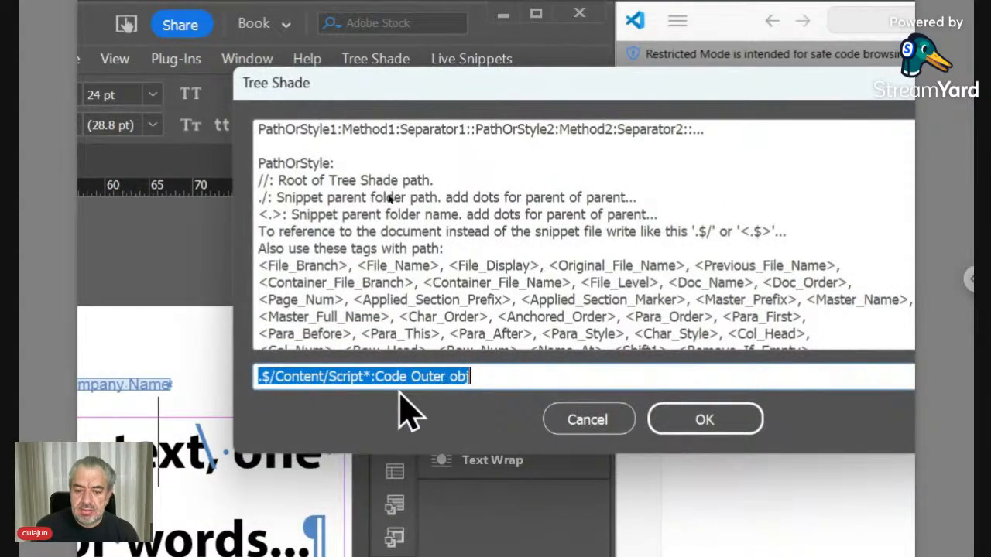
pyautogui.click(456, 375)
pyautogui.doubleClick(457, 376)
pyautogui.write('para')
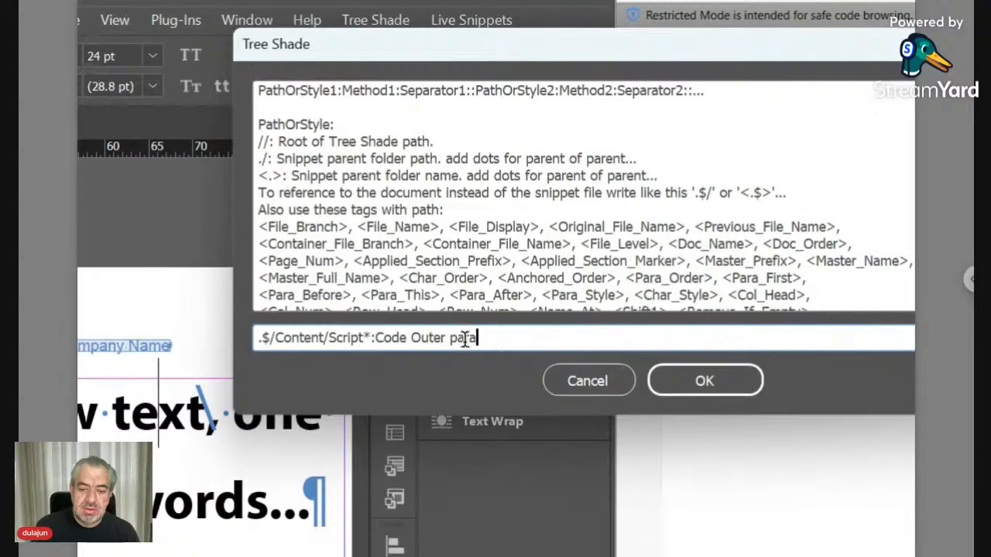
pyautogui.moveTo(406, 337); pyautogui.dragTo(378, 338)
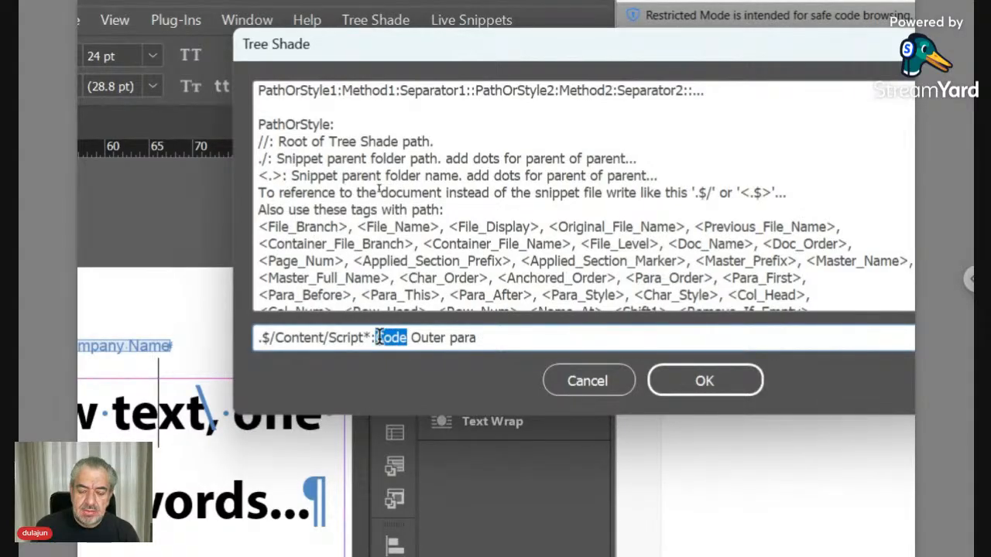
pyautogui.click(447, 338)
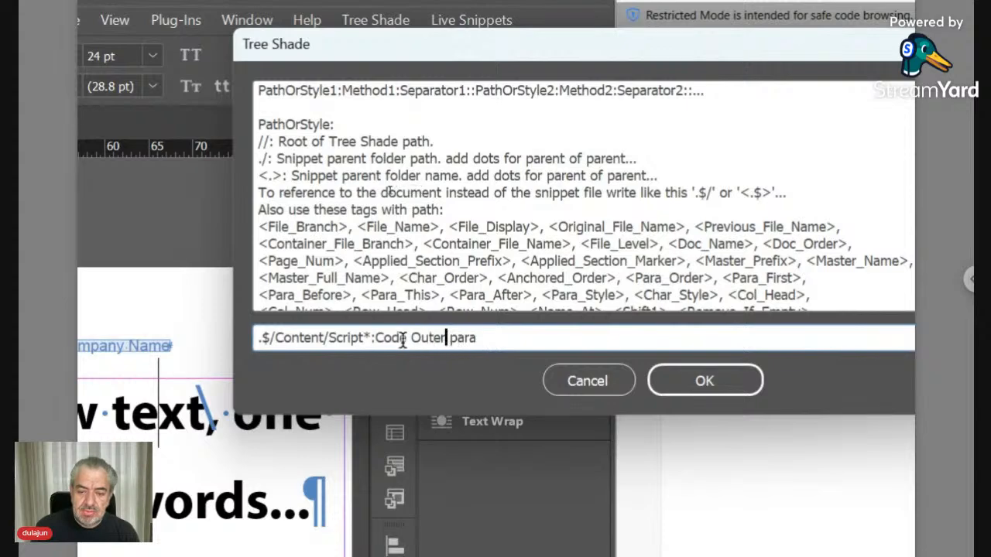
pyautogui.doubleClick(409, 338)
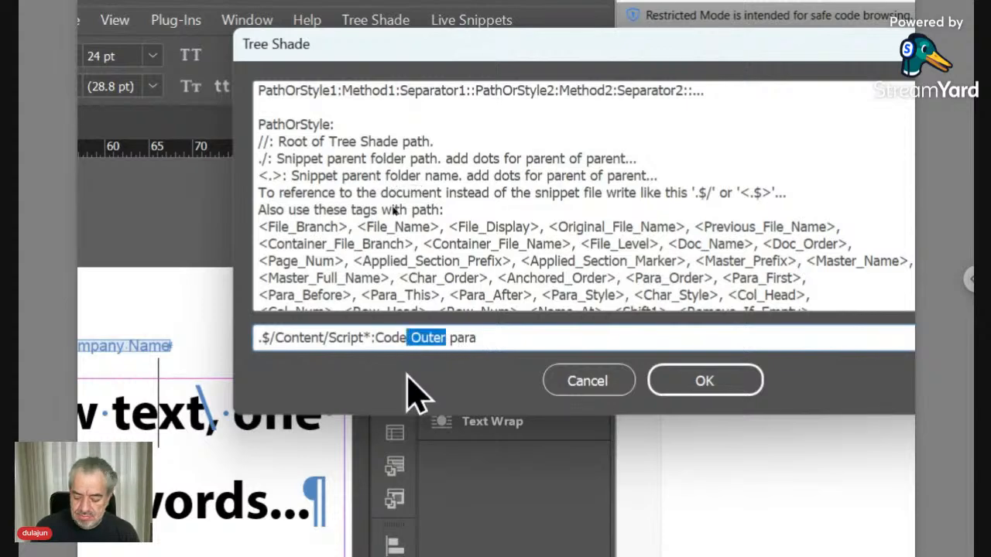
pyautogui.press('BackSpace')
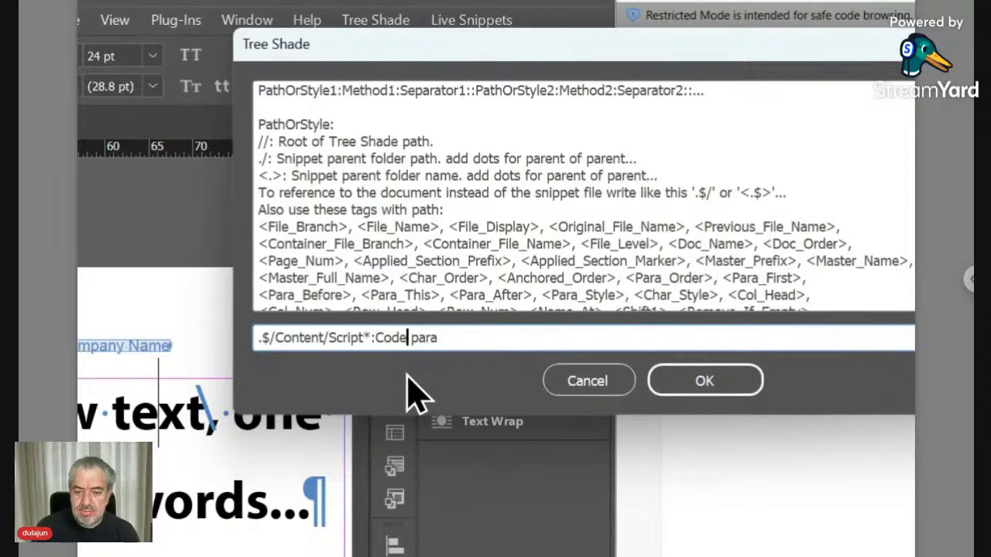
# Apply the edited Dynamic Style reference to run the script, then read and dismiss each script alert.
pyautogui.click(679, 391)
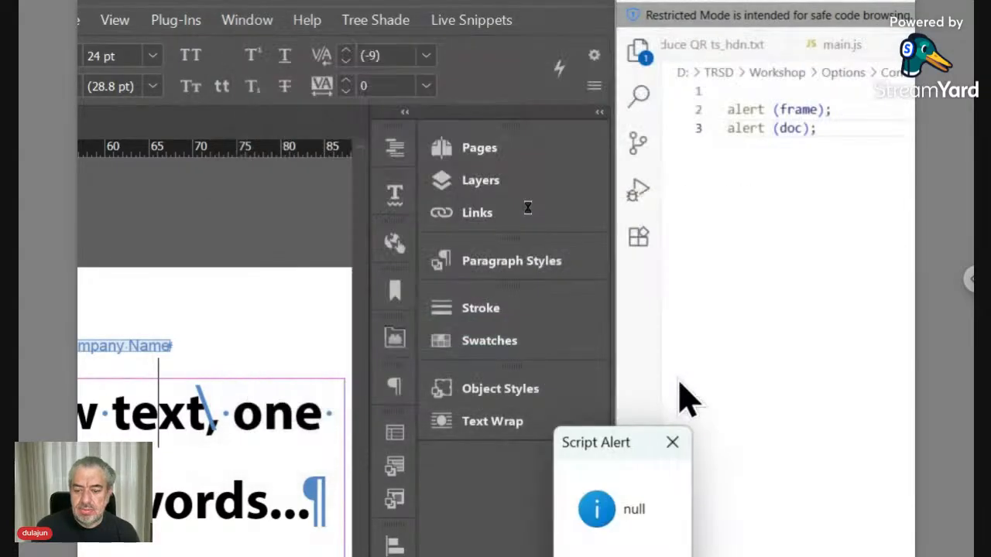
pyautogui.moveTo(630, 442); pyautogui.dragTo(619, 230)
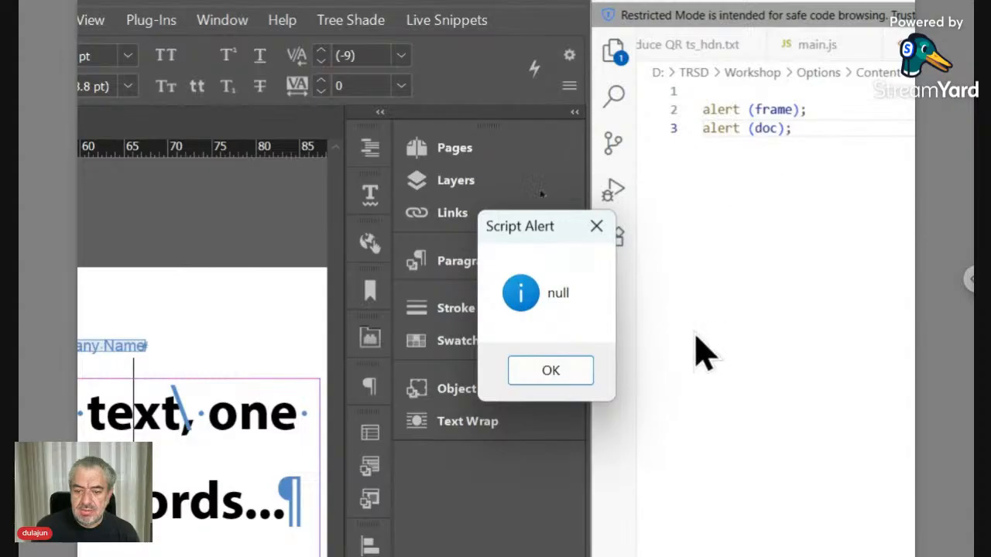
pyautogui.click(586, 370)
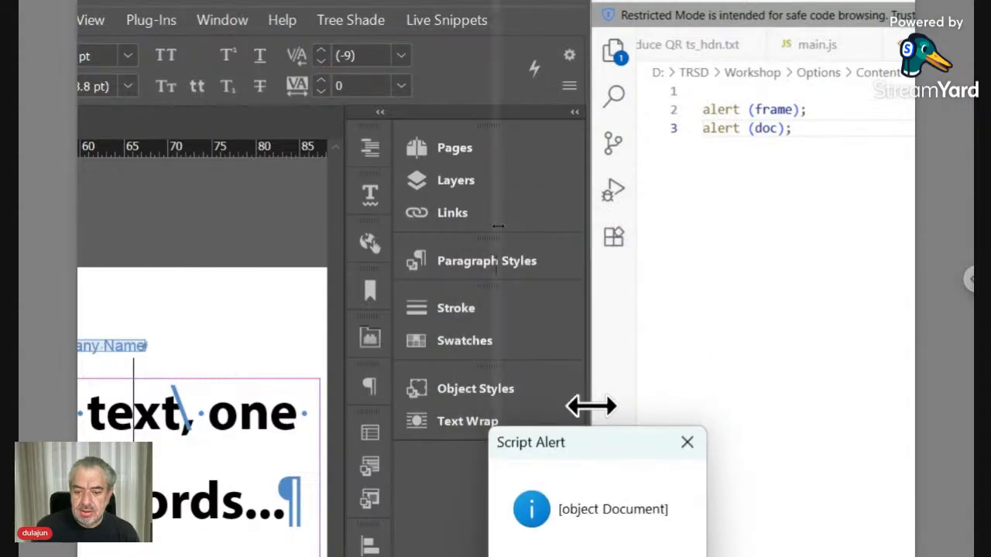
pyautogui.moveTo(625, 445); pyautogui.dragTo(604, 339)
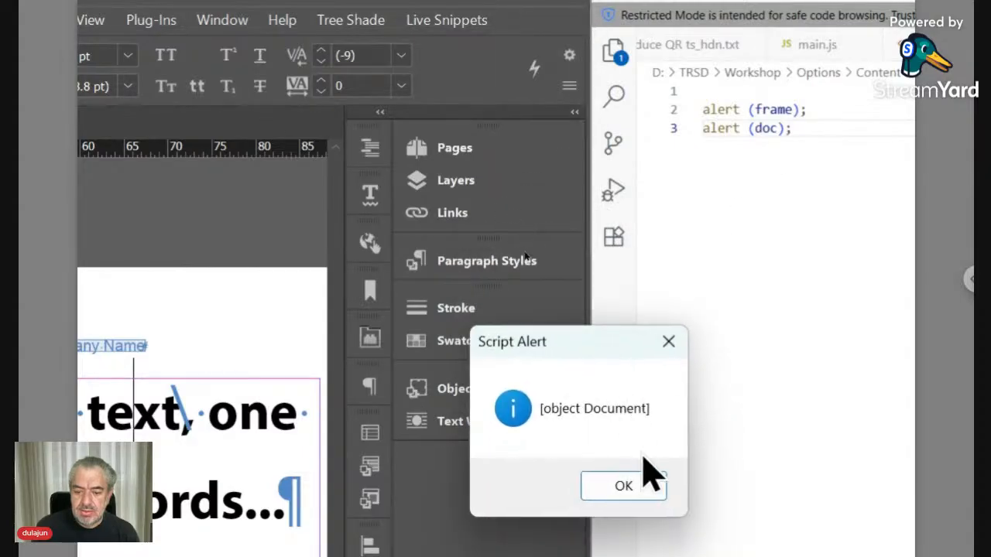
pyautogui.click(654, 489)
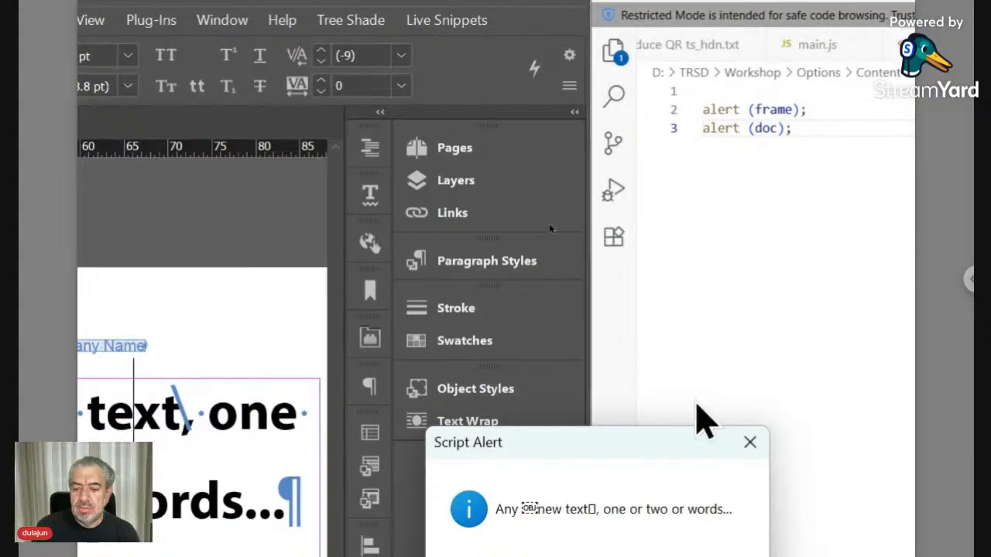
pyautogui.moveTo(705, 456); pyautogui.dragTo(692, 288)
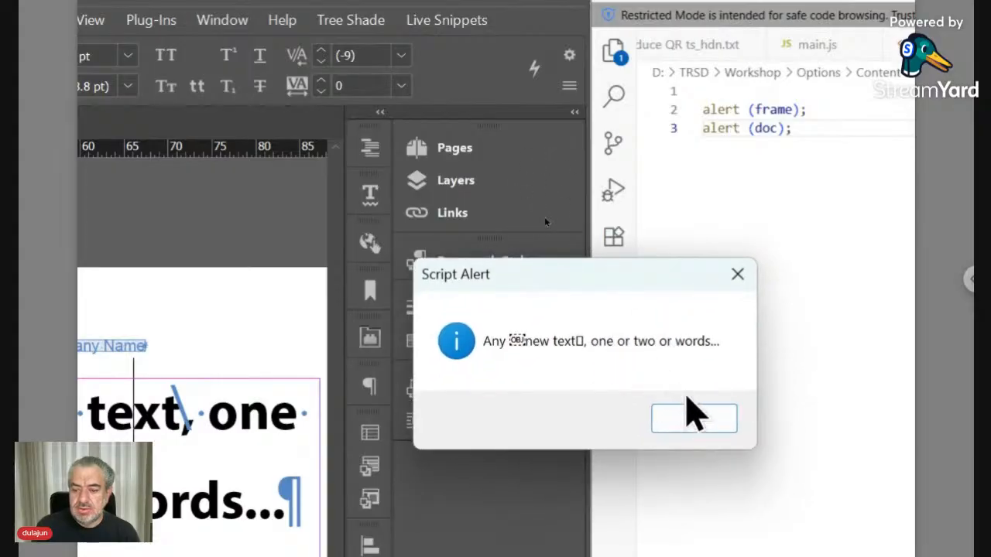
pyautogui.click(694, 423)
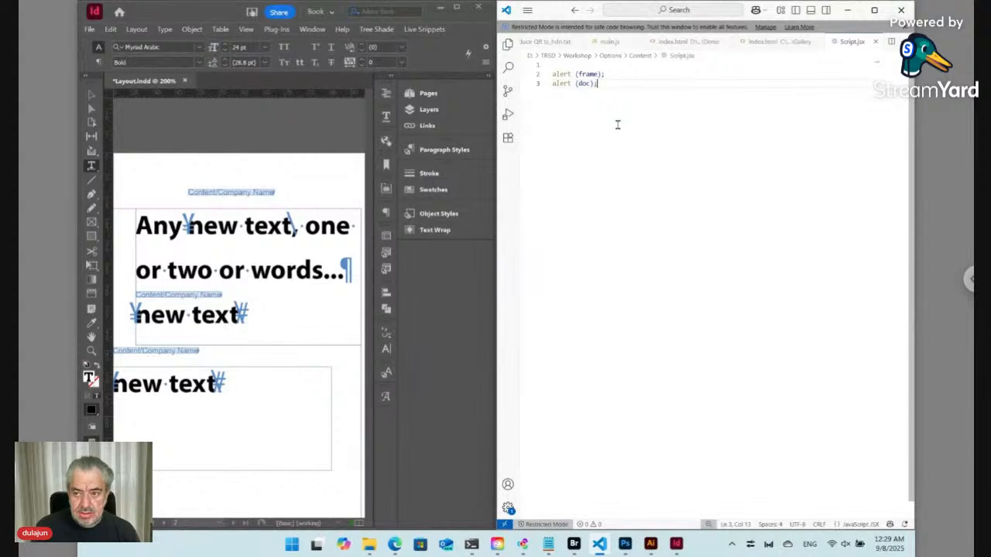
# Return to the InDesign layout and place the insertion point before "words..." in the first paragraph.
pyautogui.click(270, 258)
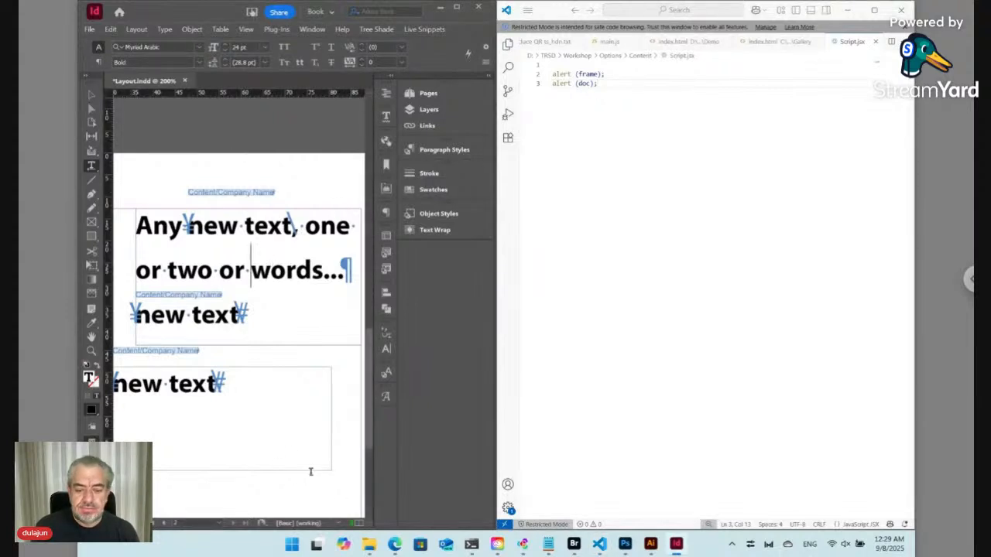
pyautogui.moveTo(497, 544)
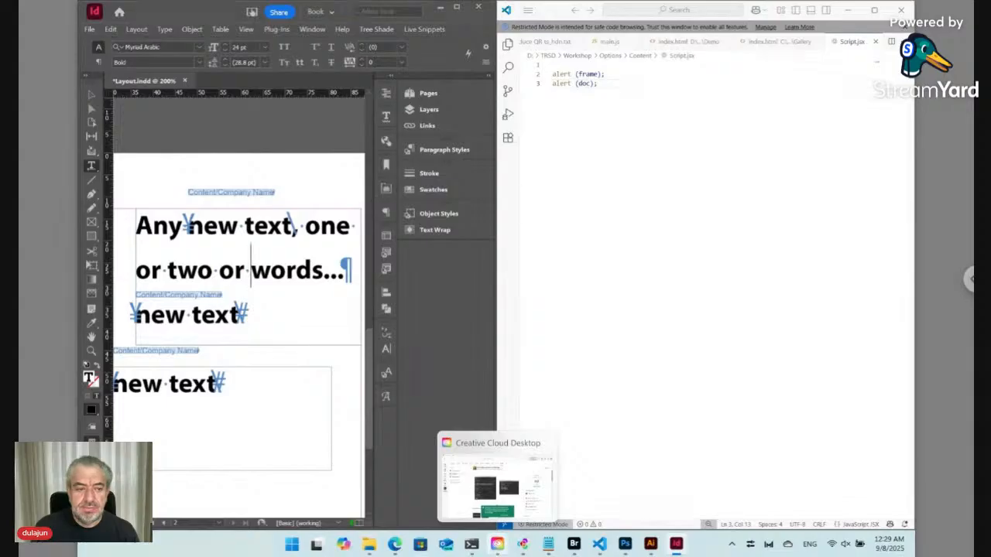